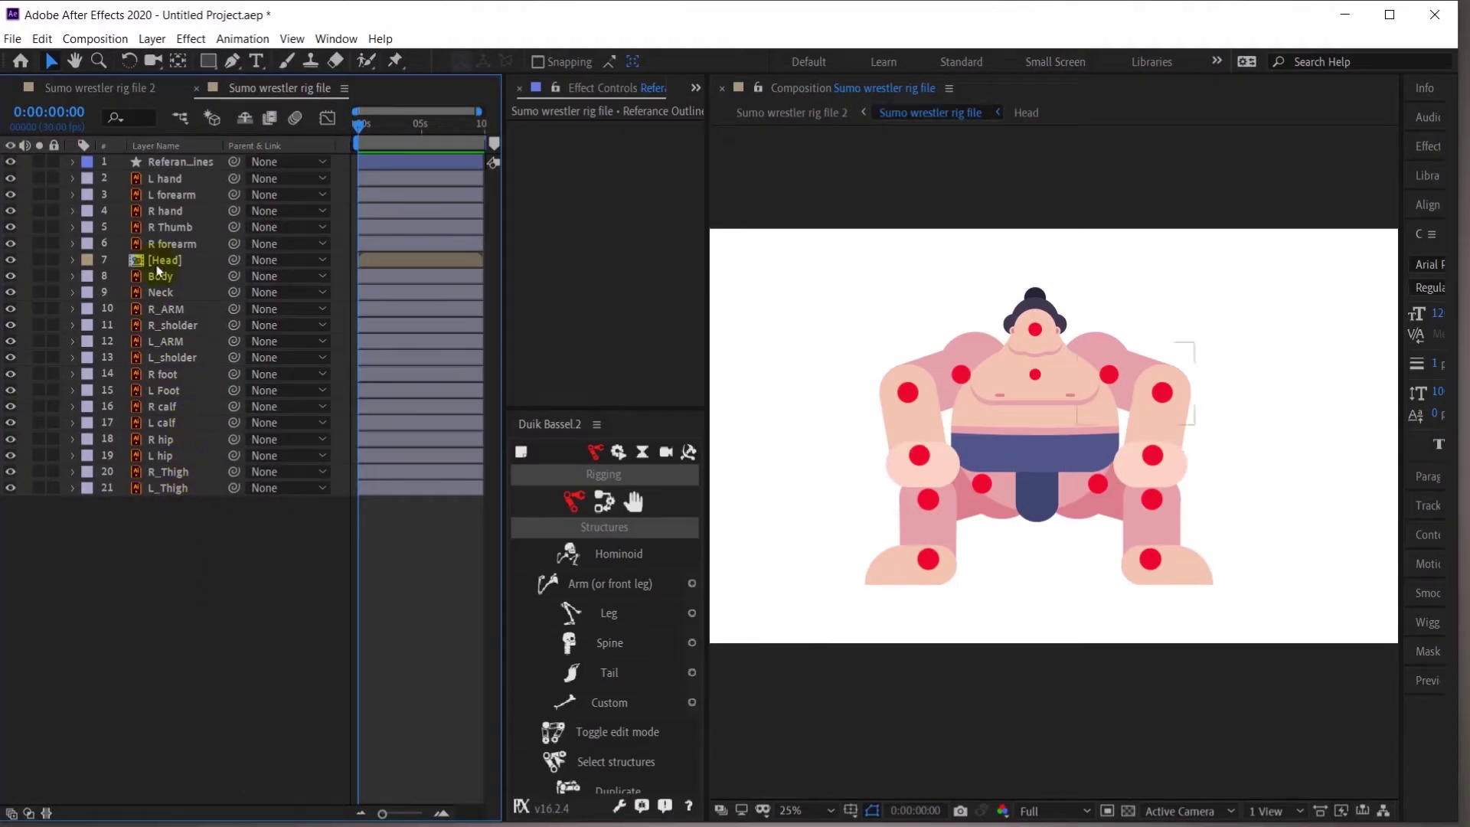
Create a complete Duik Hominoid bone structure above the reference outlines layer
left_click(175, 161)
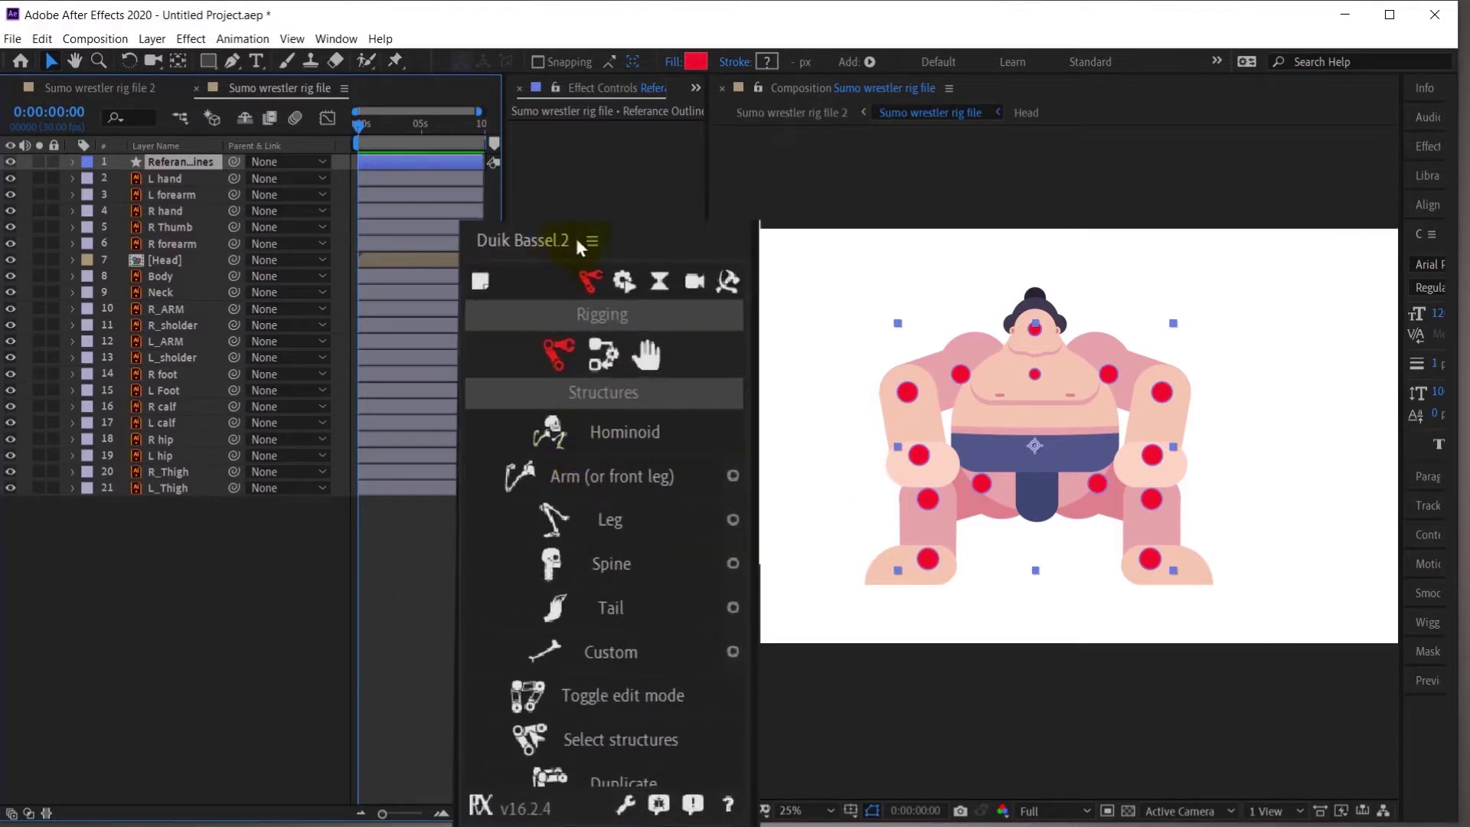
left_click(634, 435)
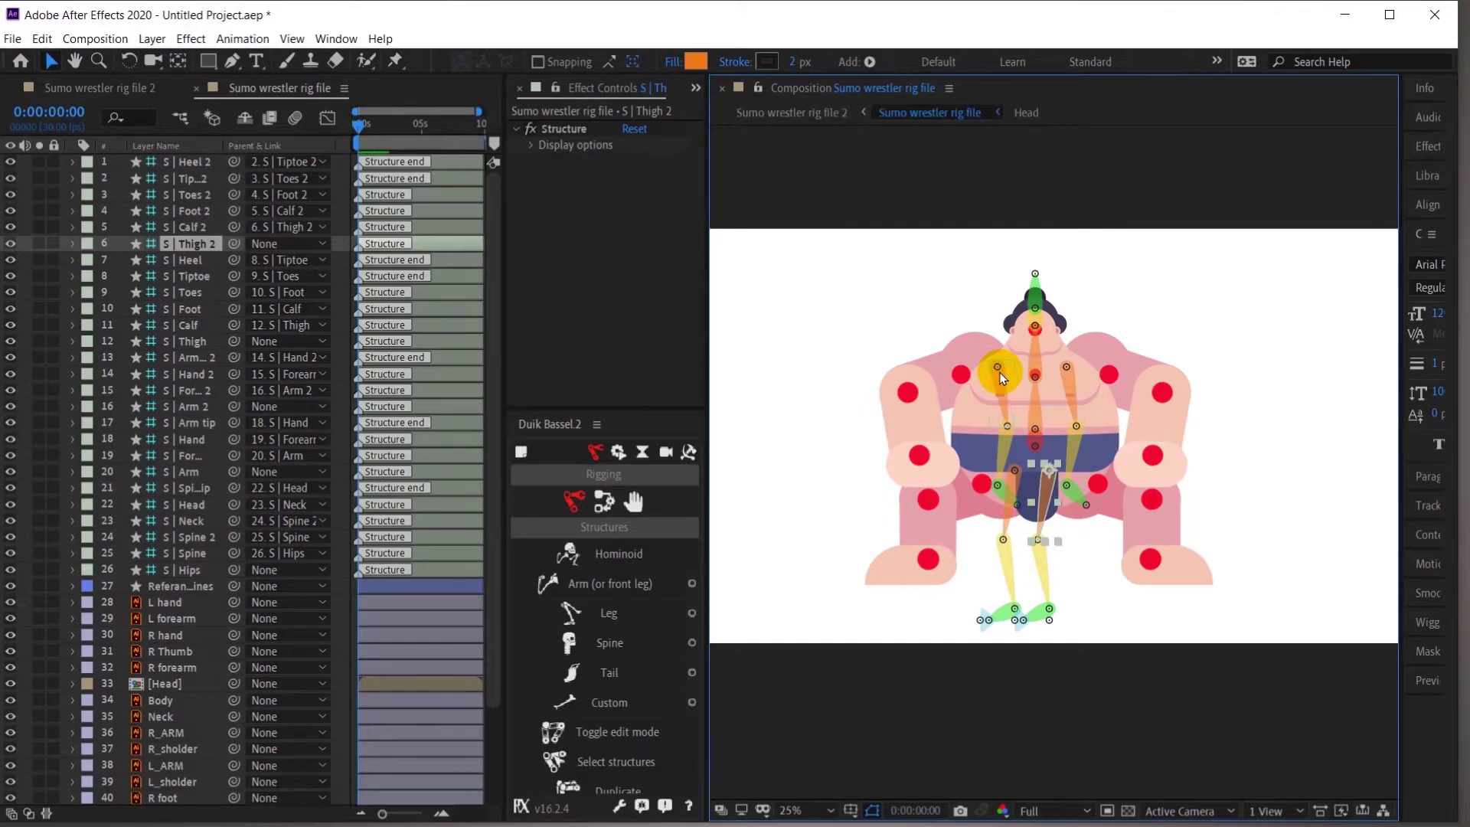
Align the Arm, Forearm and Hand structures with the L arm's shoulder, elbow and wrist markers, and set Arm tip below the wrist marker
scroll(999, 372, "up", 2)
key("space")
left_click_drag(1131, 484, 1280, 627)
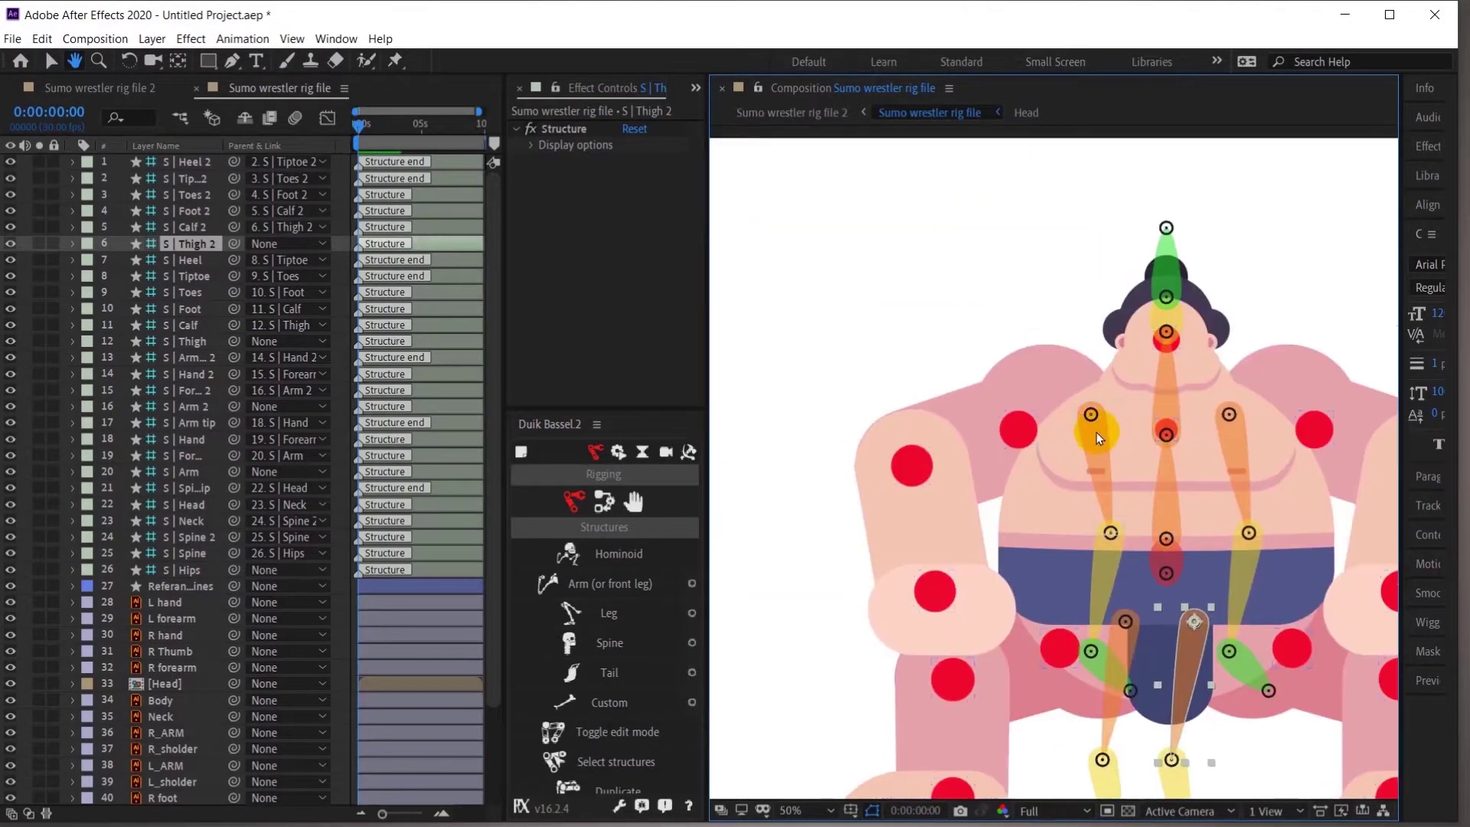
key("v")
left_click(1095, 422)
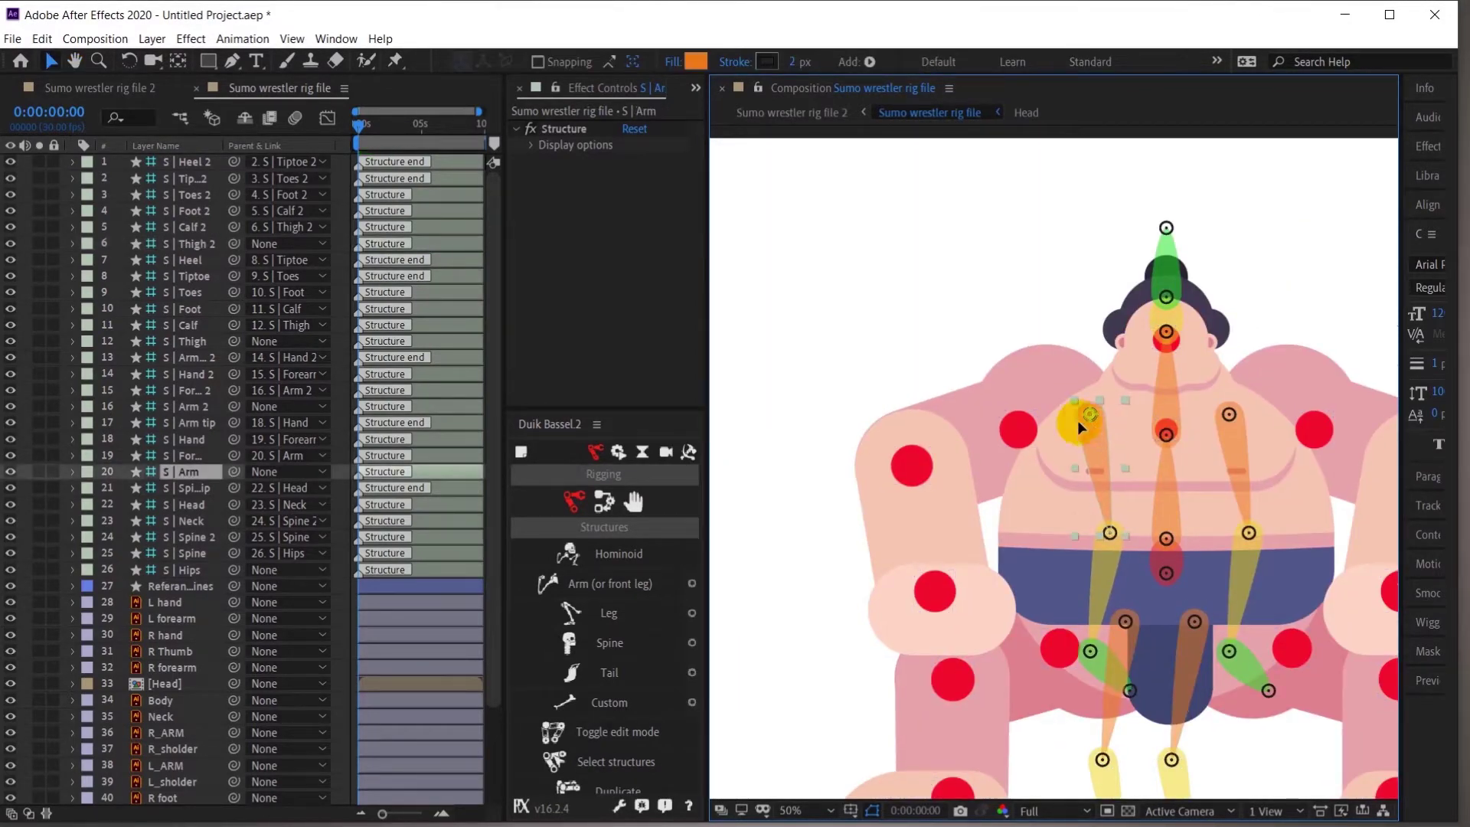
left_click_drag(1078, 421, 1005, 437)
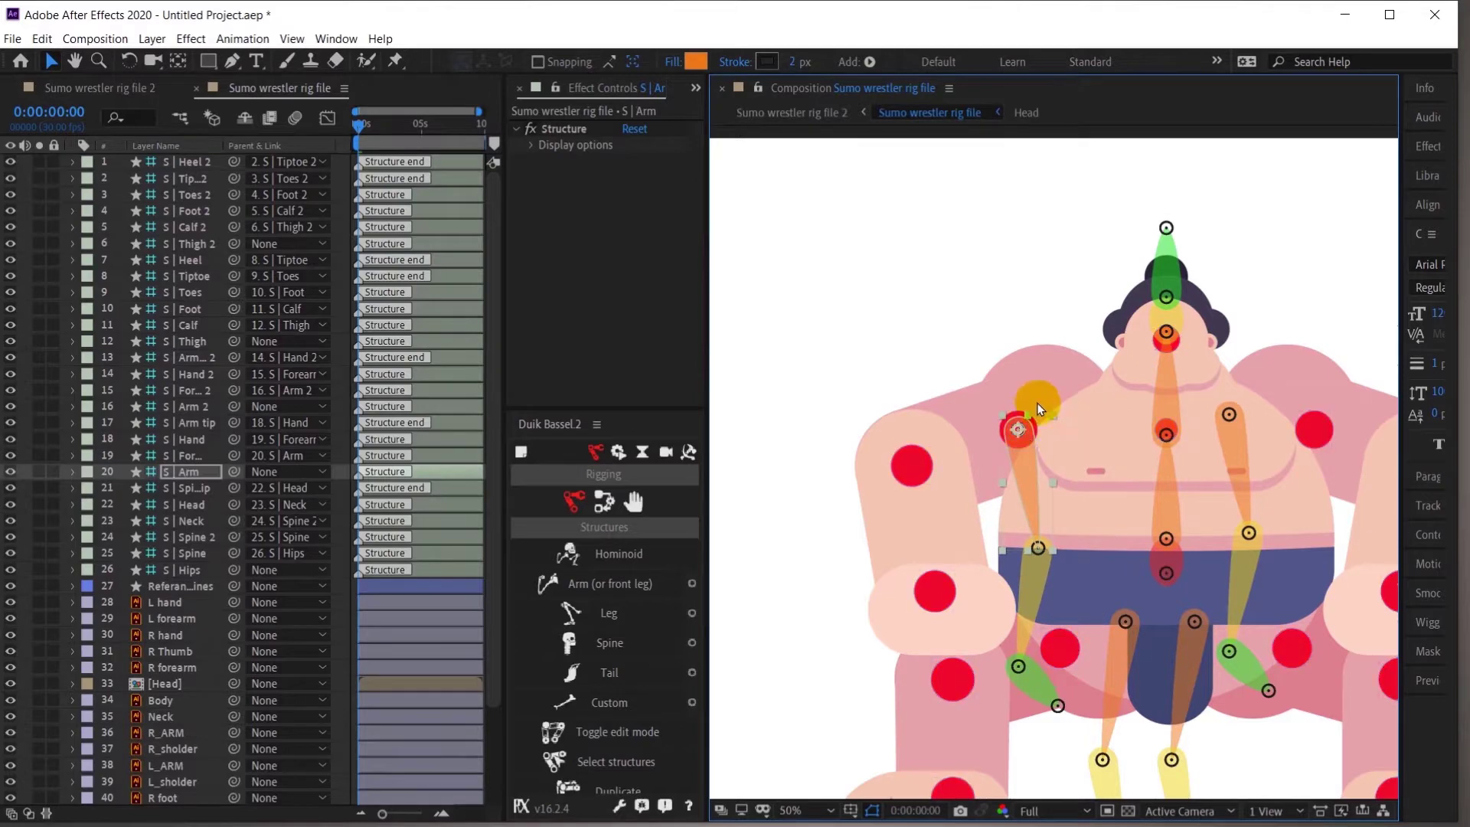
left_click_drag(1040, 548, 917, 464)
left_click_drag(894, 587, 936, 594)
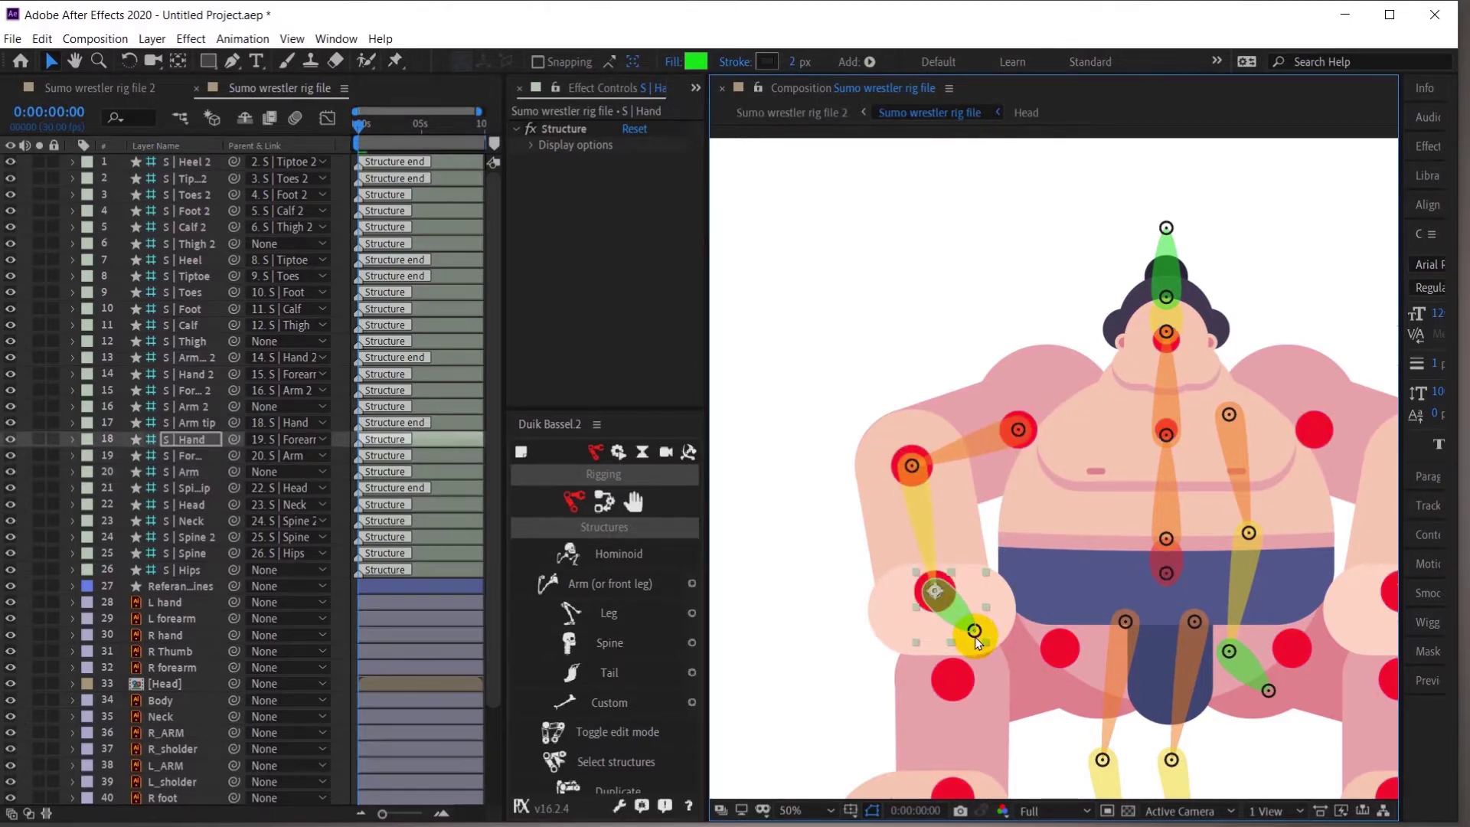
scroll(975, 637, "up", 1)
left_click(1056, 529)
left_click_drag(1051, 527, 972, 586)
Align the Arm 2, Forearm 2 and Hand 2 structures with the R arm's markers and place its tip at the hand's lower edge
scroll(1102, 455, "down", 1)
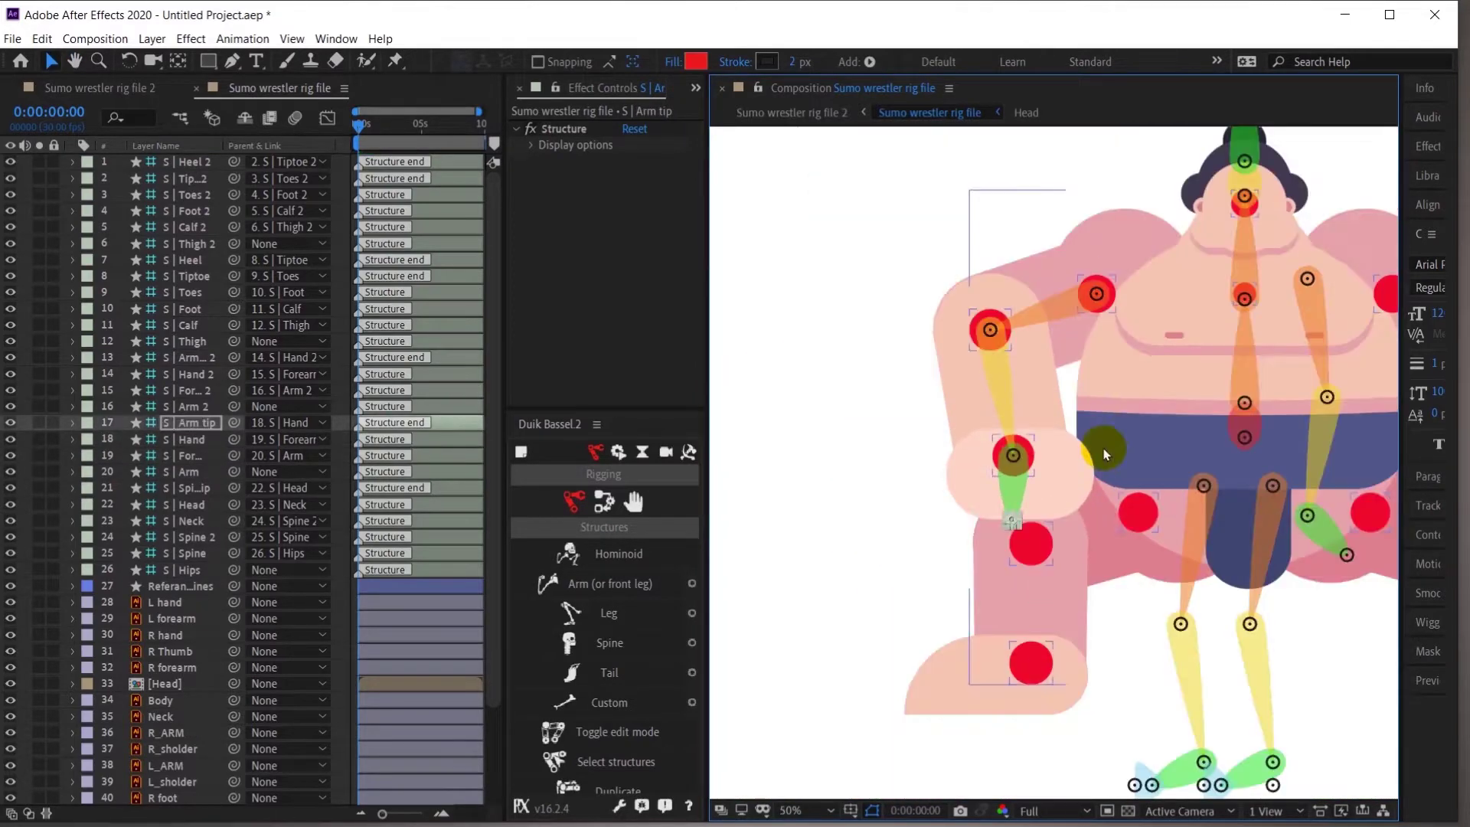
left_click_drag(1212, 345, 902, 506)
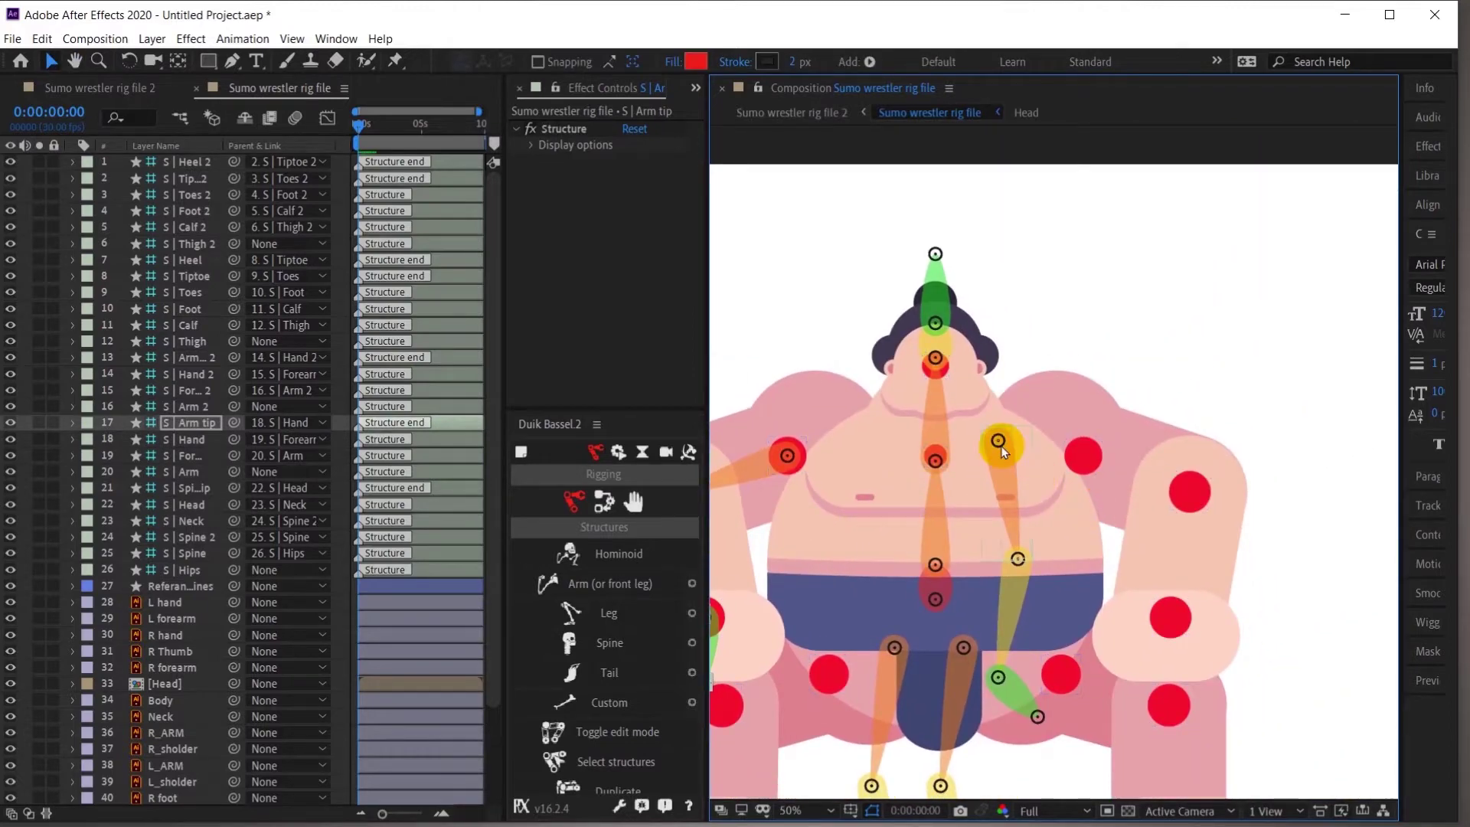
left_click_drag(1000, 445, 1084, 456)
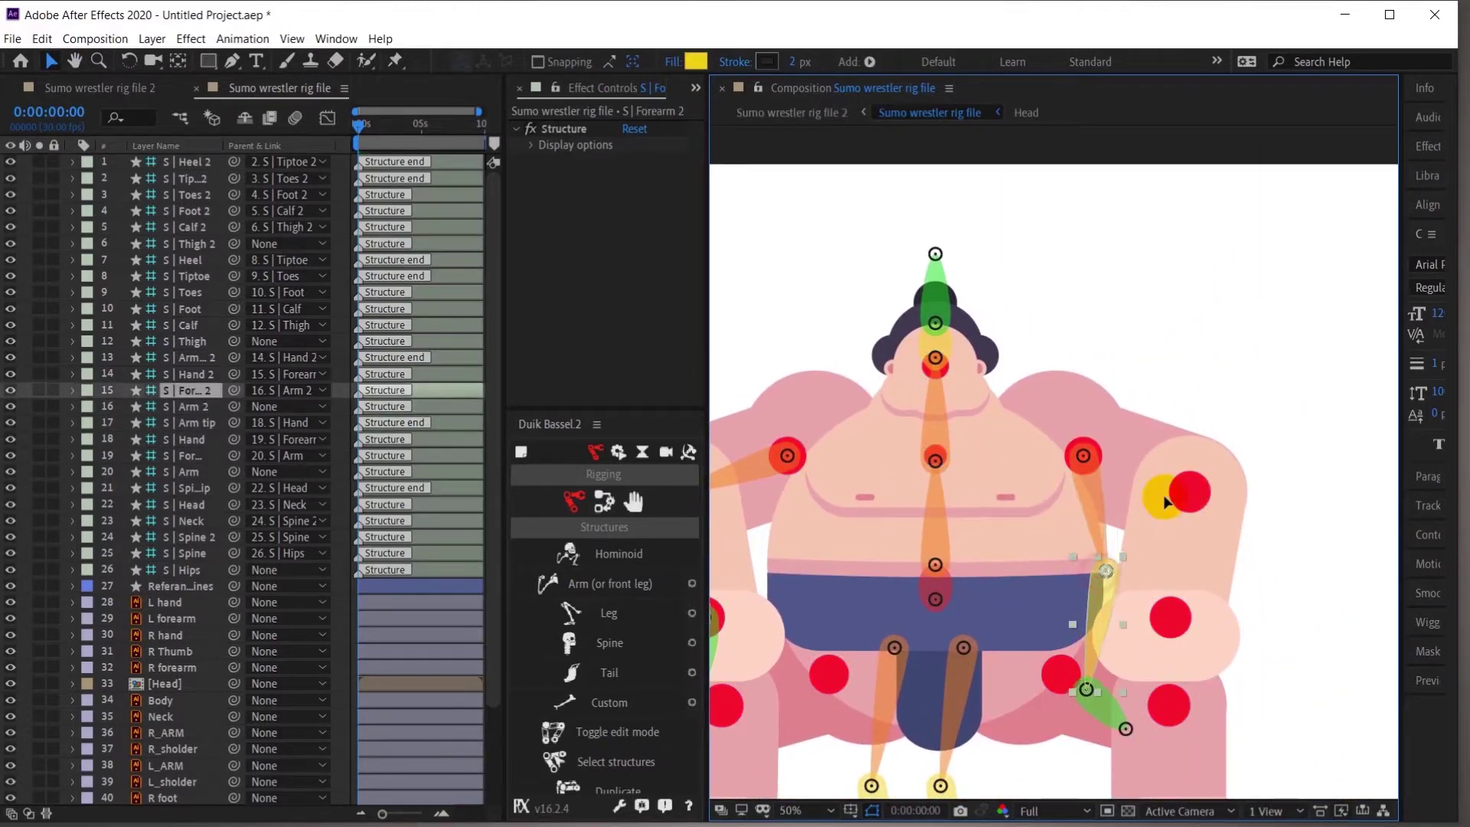
left_click_drag(1164, 497, 1189, 491)
scroll(1198, 493, "up", 1)
left_click_drag(1091, 517, 1092, 524)
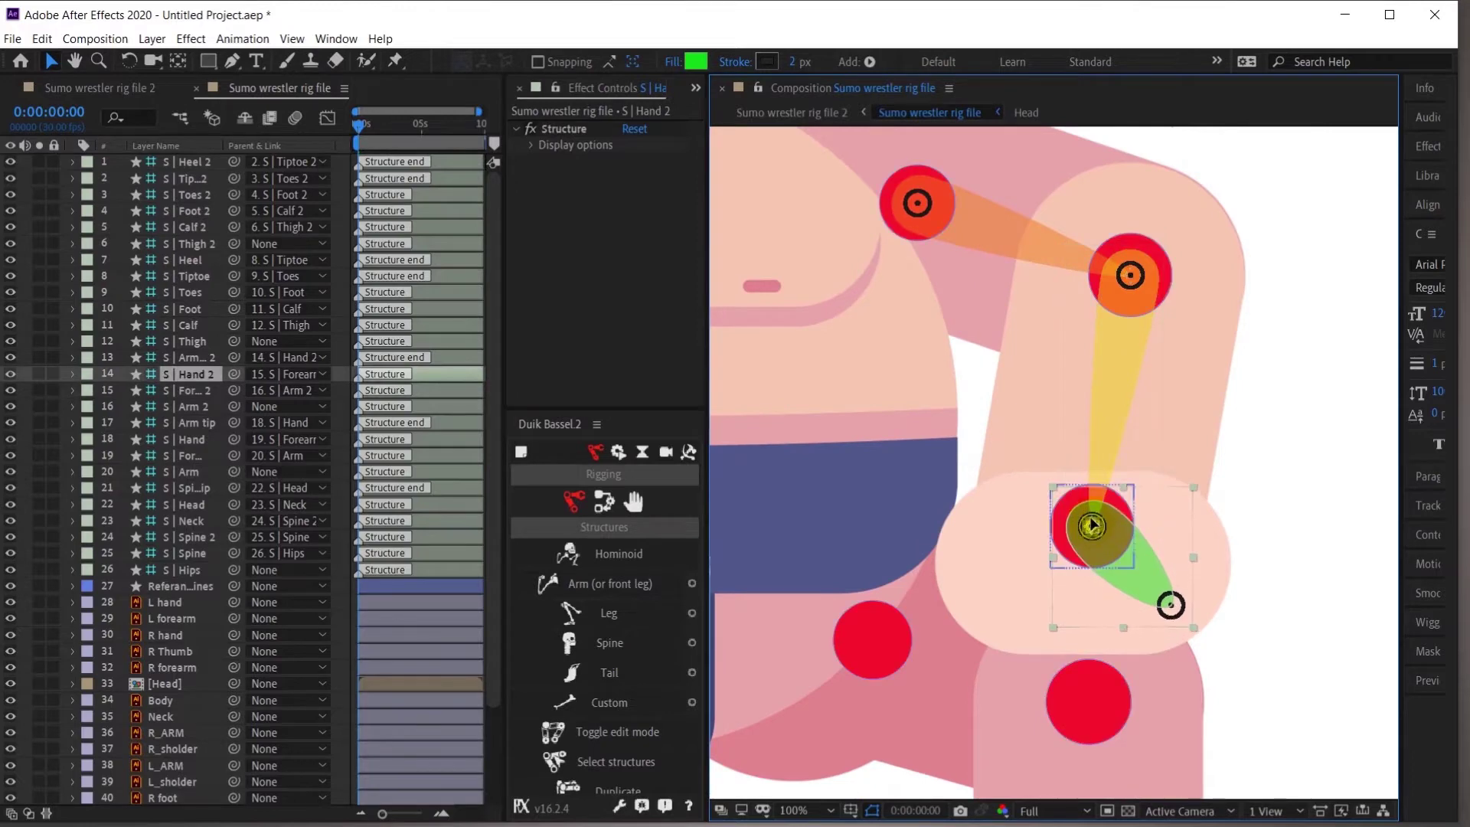
left_click(1132, 274)
left_click_drag(1173, 607, 1095, 653)
Align the Thigh, Calf and Foot structures with the L leg's markers and fit the Toes, Tiptoe and Heel to the foot outline
scroll(966, 603, "down", 1)
left_click_drag(961, 599, 1271, 559)
left_click_drag(1075, 509, 1255, 280)
scroll(1008, 535, "up", 1)
left_click_drag(1205, 552, 1035, 335)
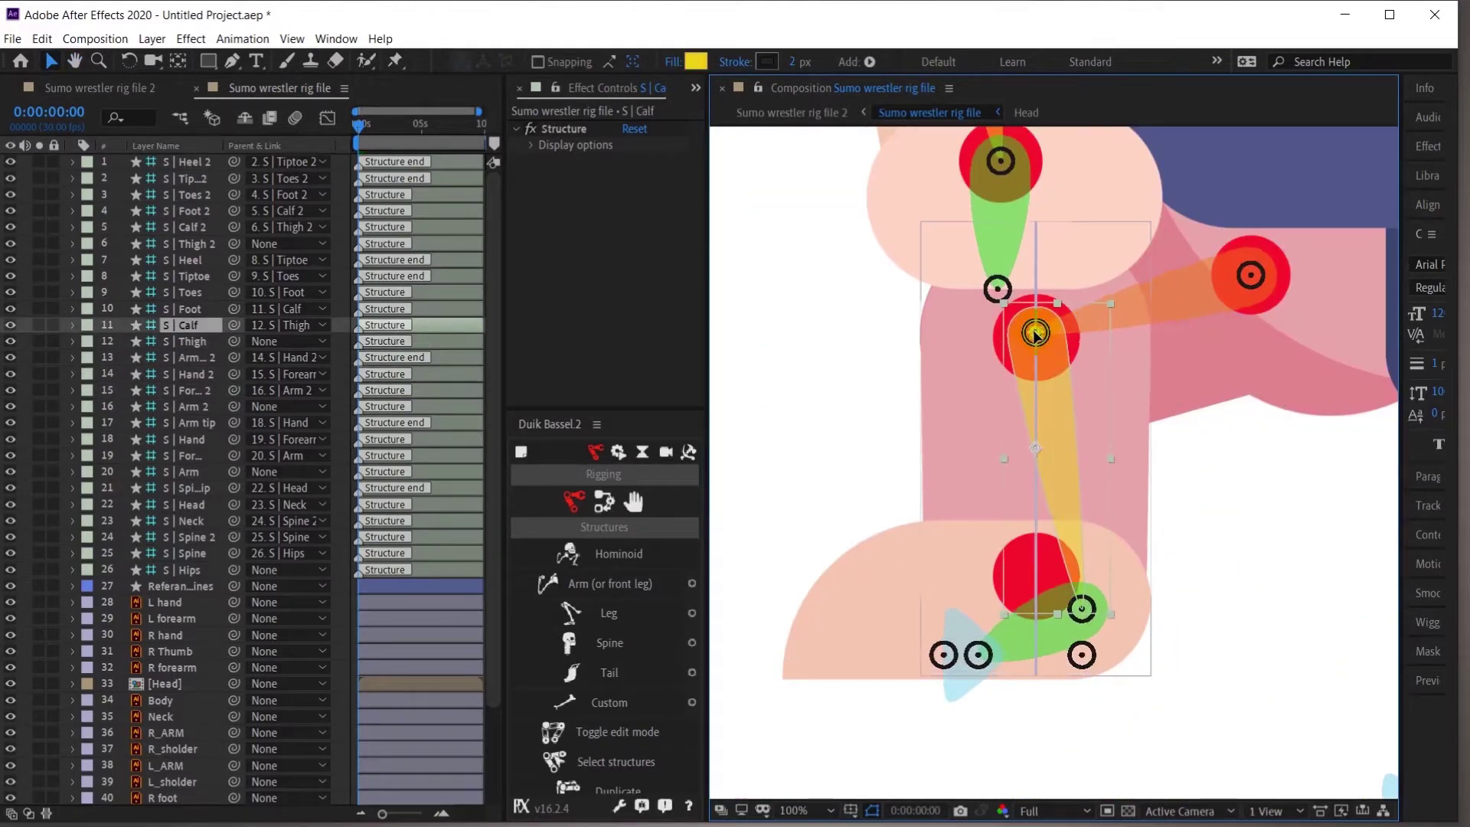
left_click_drag(1082, 609, 1037, 576)
left_click(931, 623)
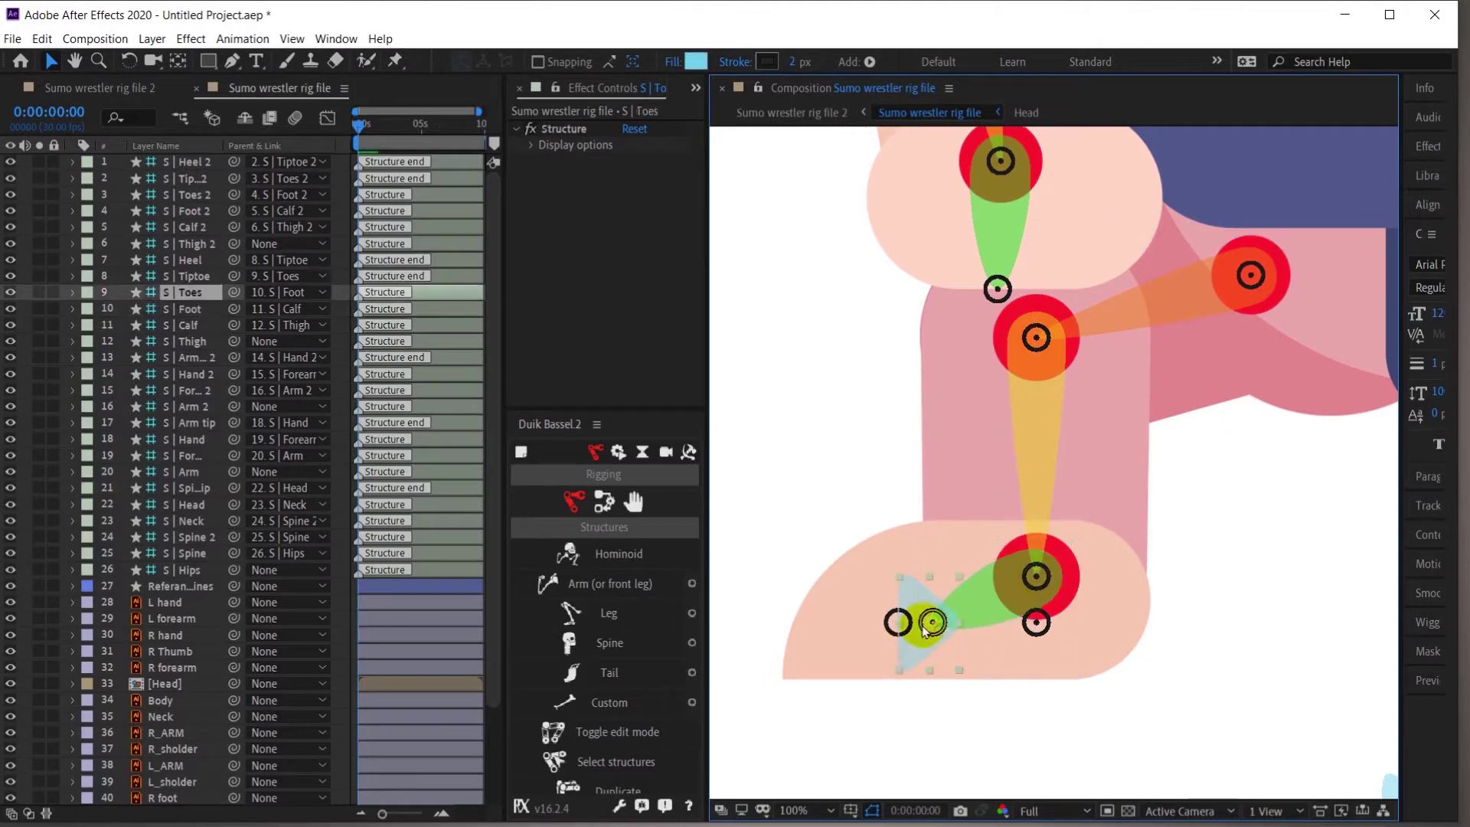
left_click_drag(924, 628, 784, 675)
left_click(922, 674)
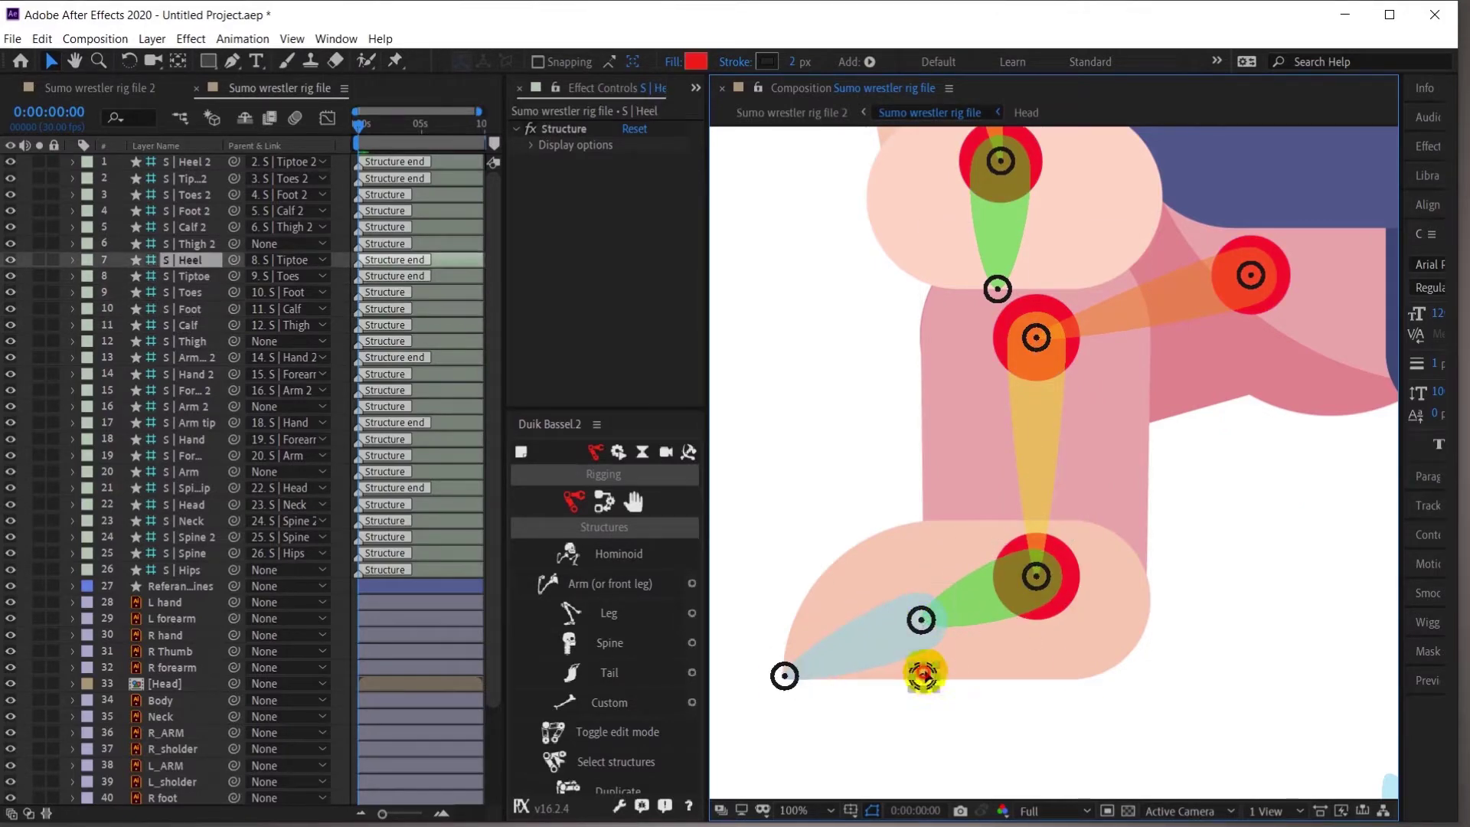
left_click_drag(925, 675, 1088, 681)
Align the Thigh 2, Calf 2 and Foot 2 structures with the R leg's markers and fit the toes, tiptoe and heel to the foot
scroll(1087, 680, "down", 1)
mouse_move(1279, 616)
left_mouse_down()
mouse_move(993, 642)
mouse_move(801, 692)
left_mouse_up()
left_click_drag(821, 521, 919, 548)
left_click_drag(1019, 634, 1072, 473)
left_click_drag(950, 526, 1080, 418)
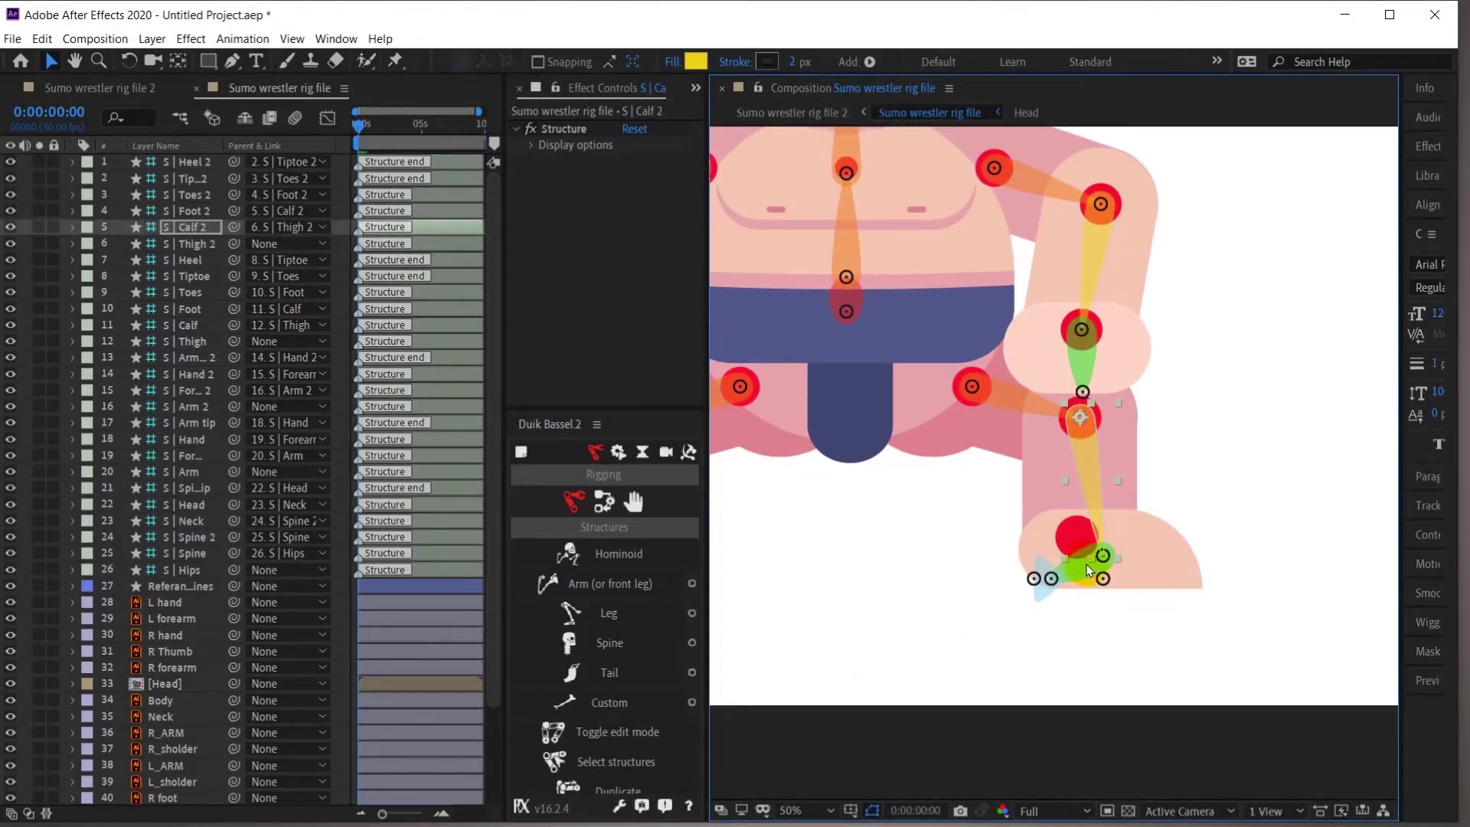
scroll(1088, 571, "up", 1)
left_click_drag(1153, 651, 1102, 615)
mouse_move(1000, 663)
left_mouse_down()
mouse_move(1212, 705)
mouse_move(1224, 650)
mouse_move(1352, 717)
left_mouse_up()
left_click_drag(1248, 708, 1026, 665)
left_click_drag(1267, 675, 1202, 683)
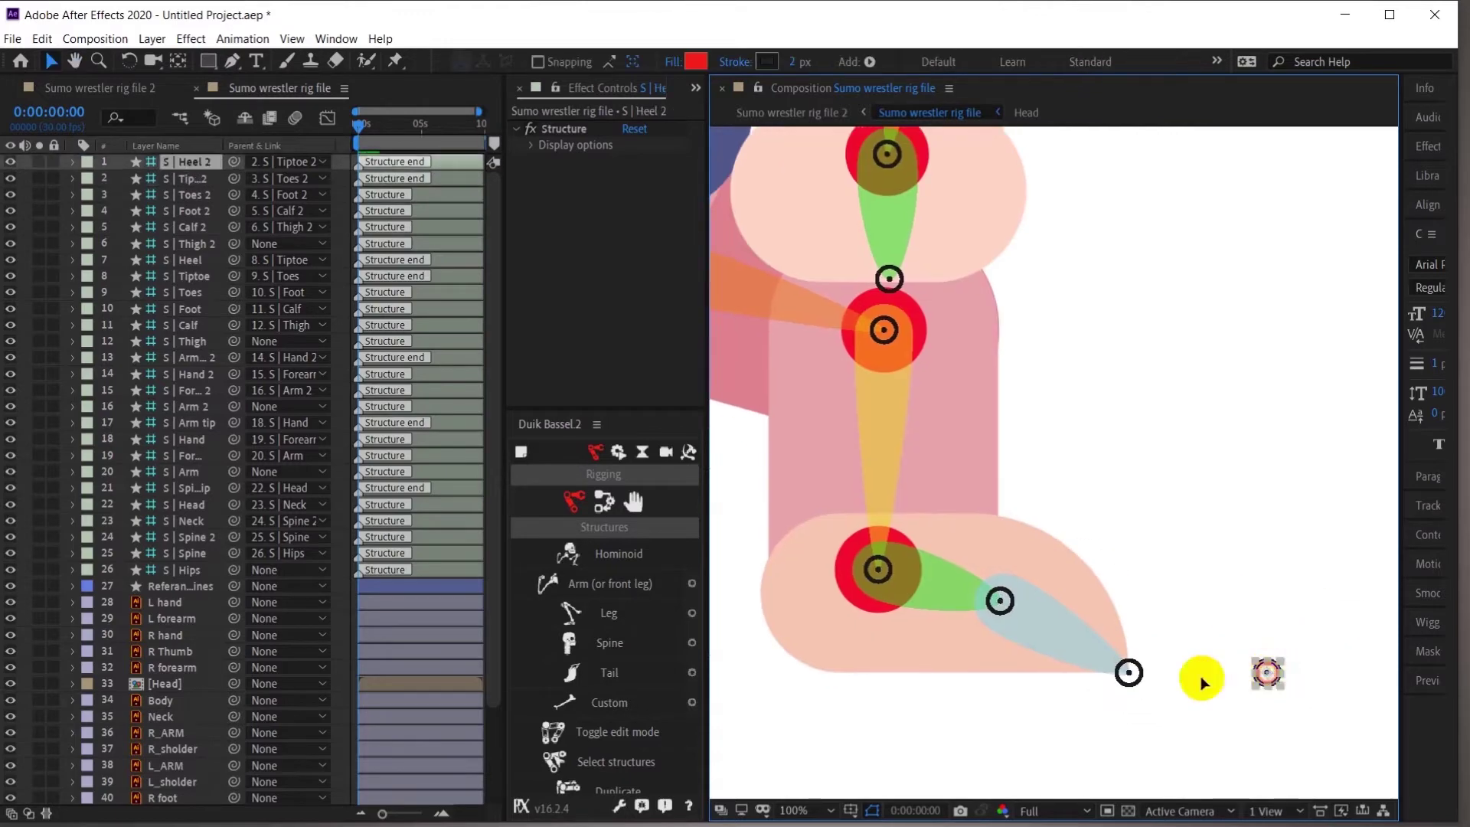
left_click(834, 673)
Position the Hips structure low on the loincloth, Spine at the belt and Spine 2 at the lower chest line
scroll(847, 644, "down", 2)
left_click(1056, 657)
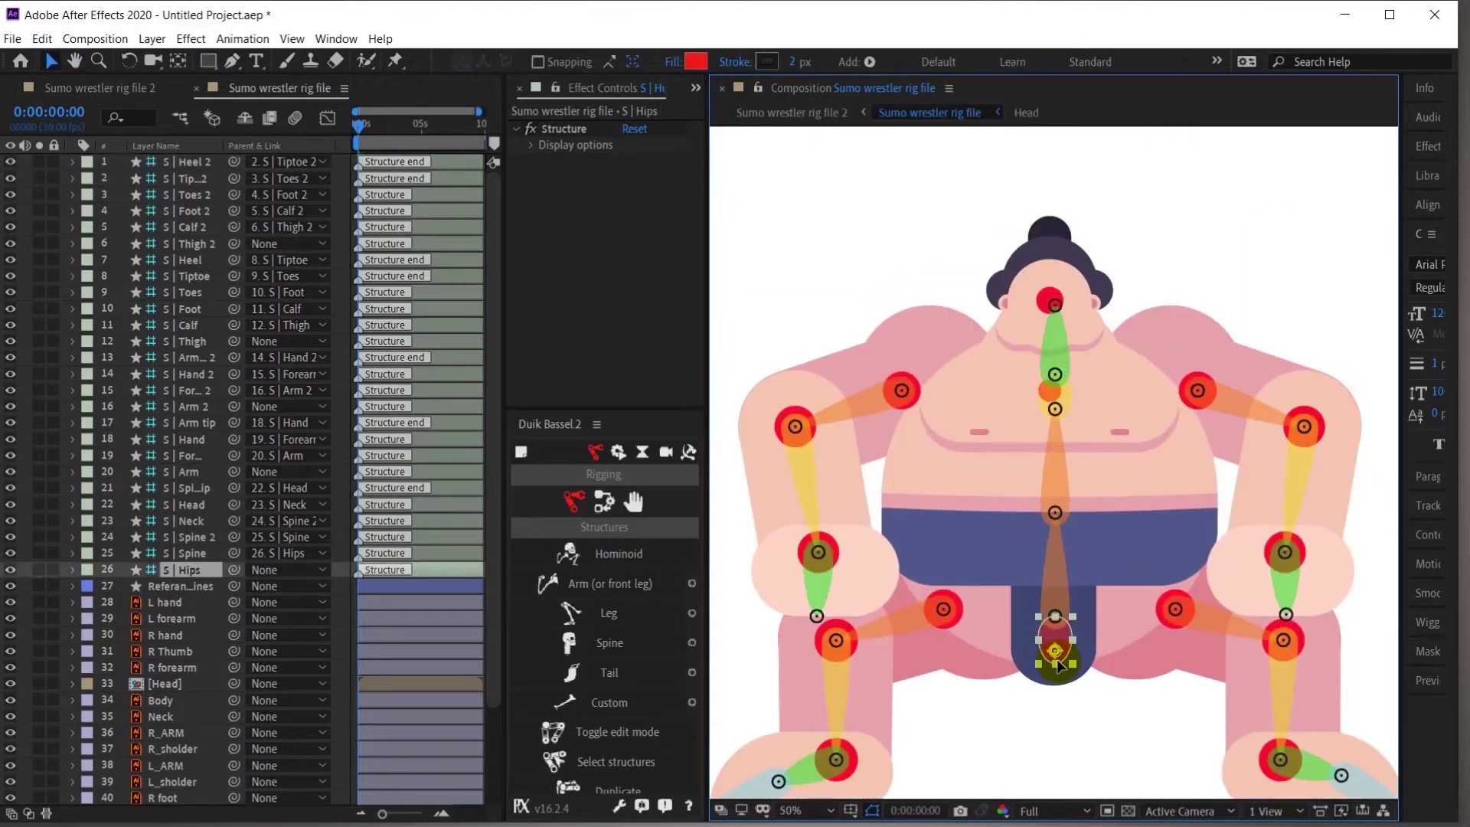
scroll(1059, 665, "up", 2)
scroll(1026, 593, "up", 2)
left_click(1026, 594)
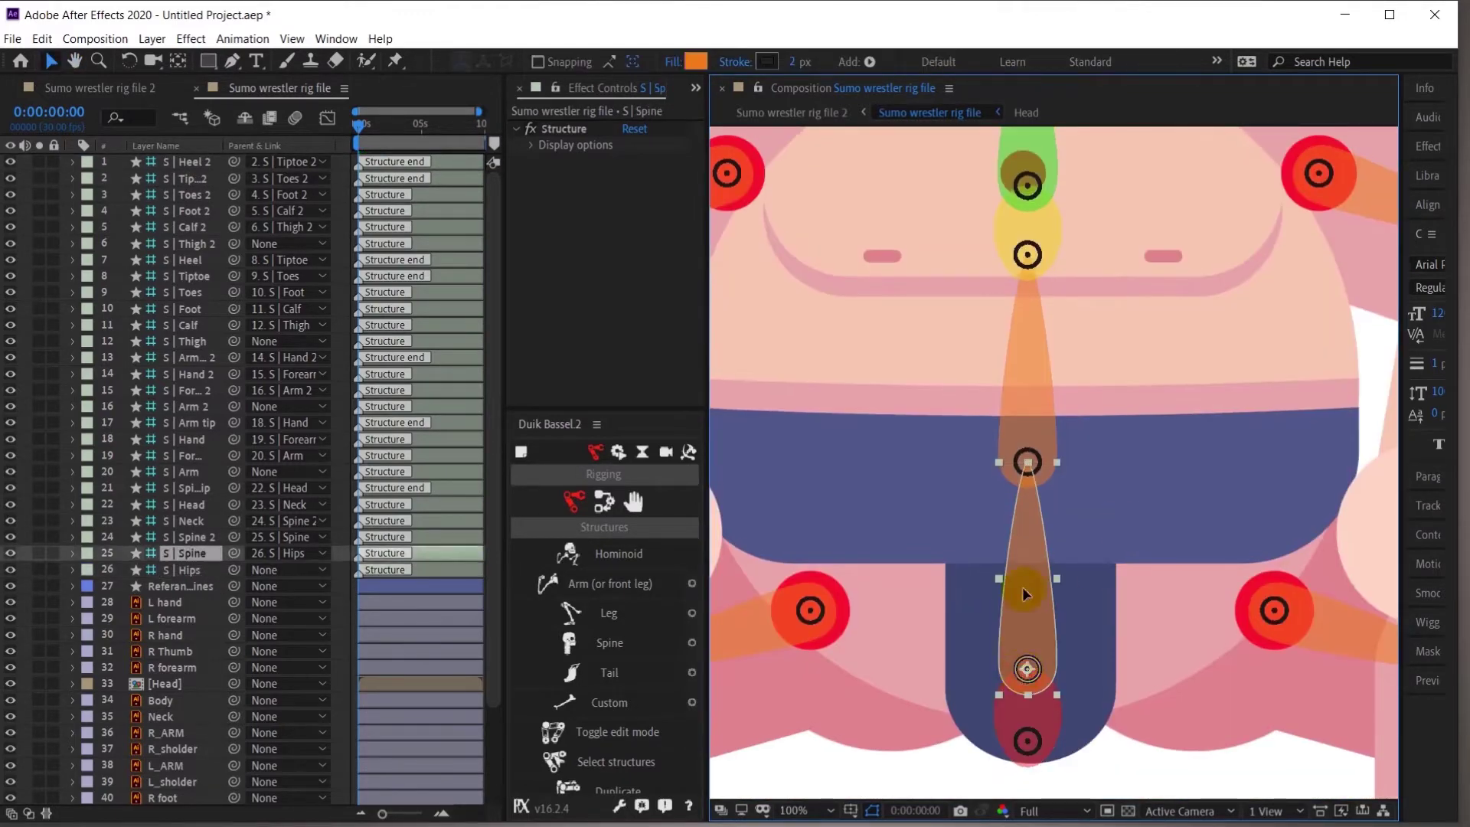
left_click_drag(1023, 588, 1024, 448)
left_click_drag(1126, 567, 1147, 726)
left_click_drag(1049, 447, 1049, 407)
Place the Neck structure on the chest marker, Head on the face marker and Spine tip at the top of the hair bun
left_click_drag(1134, 395, 1138, 530)
left_click_drag(1049, 363, 1048, 466)
left_click_drag(1049, 401, 1050, 290)
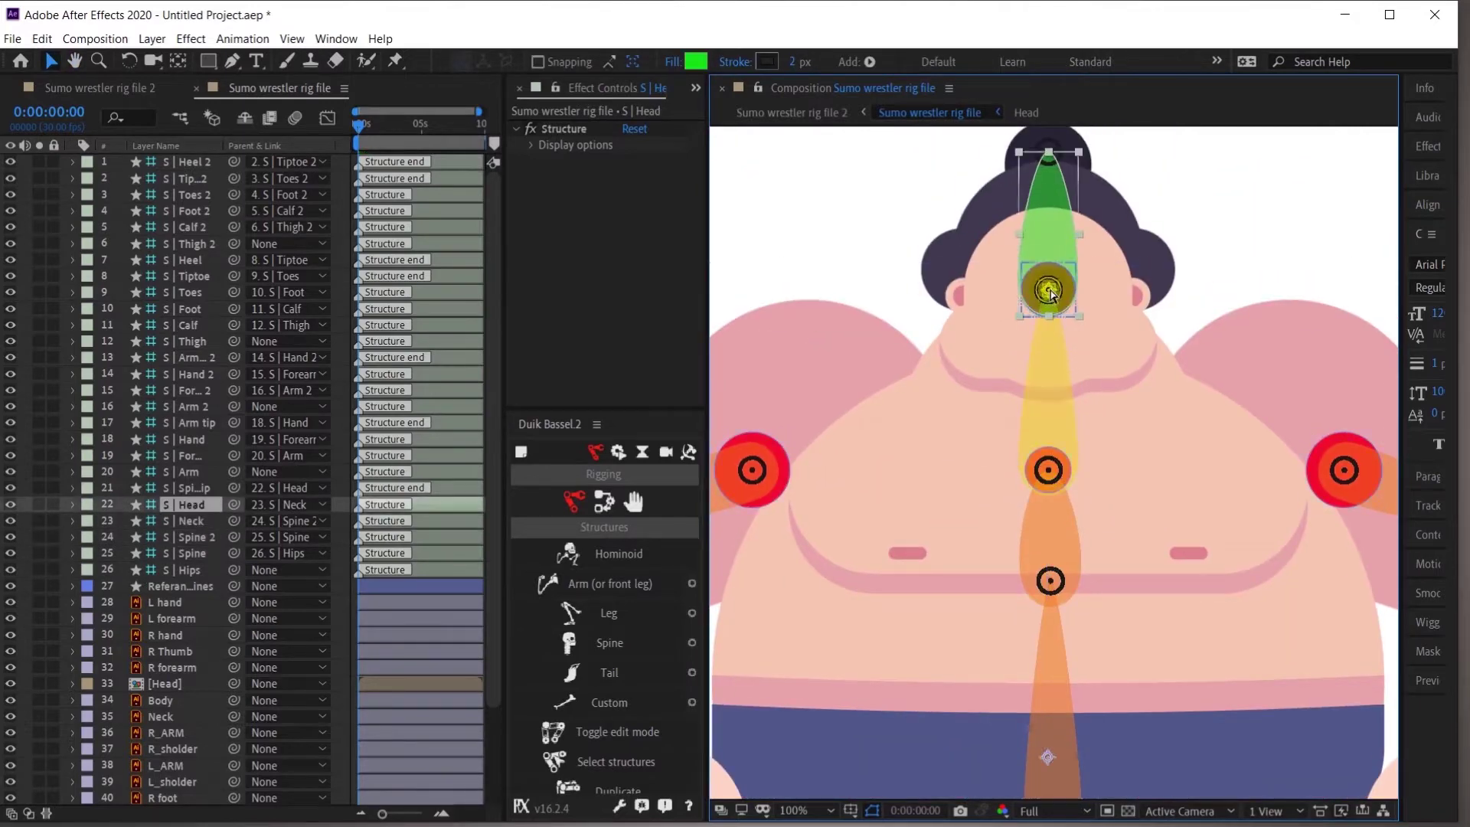
scroll(1049, 291, "up", 2)
left_click(1055, 408)
key("shift+slash")
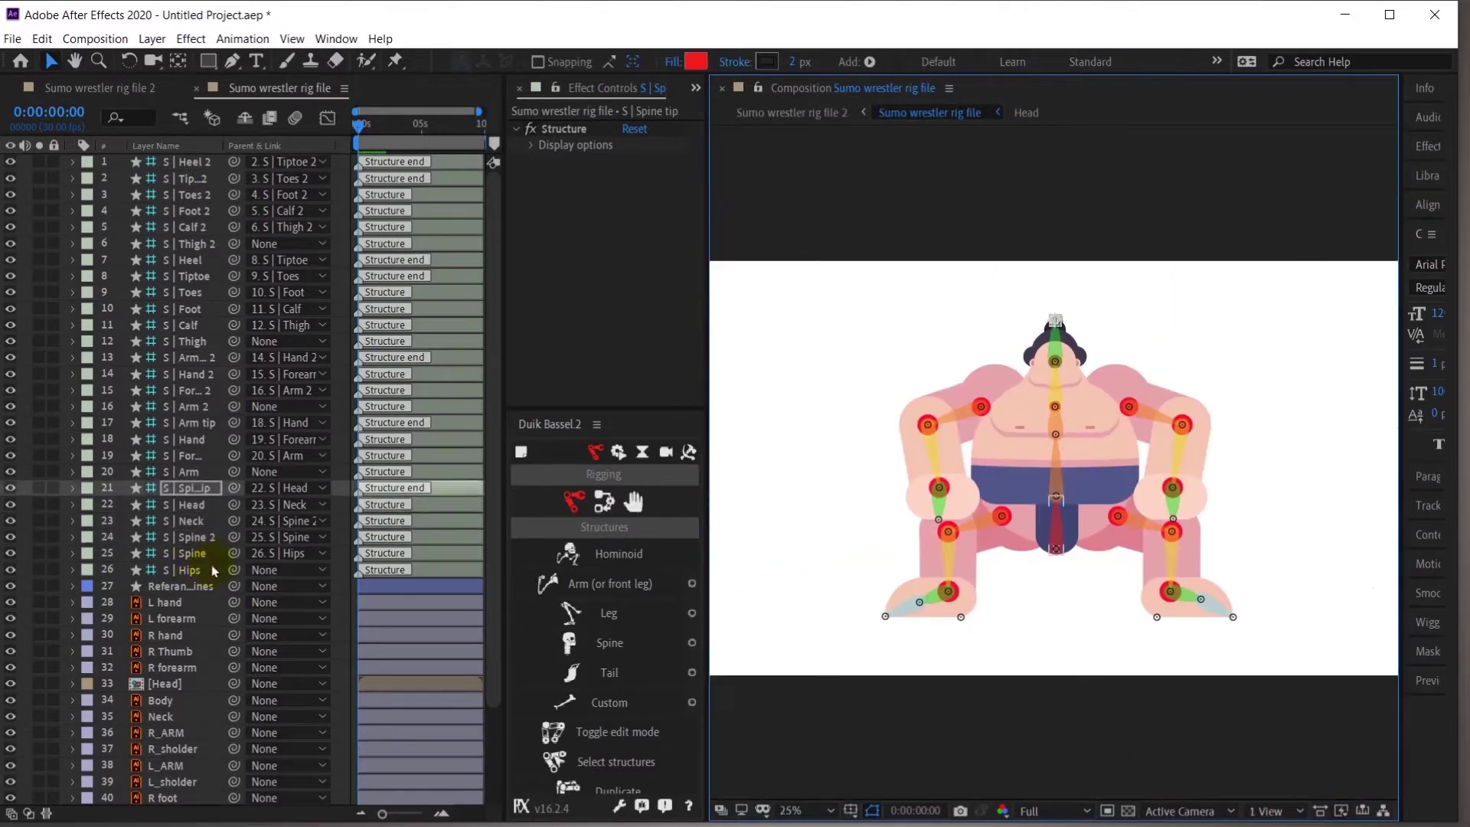
Move the spine structure layers, from Hips to Spine tip, directly above the Head artwork layer
left_click(191, 570)
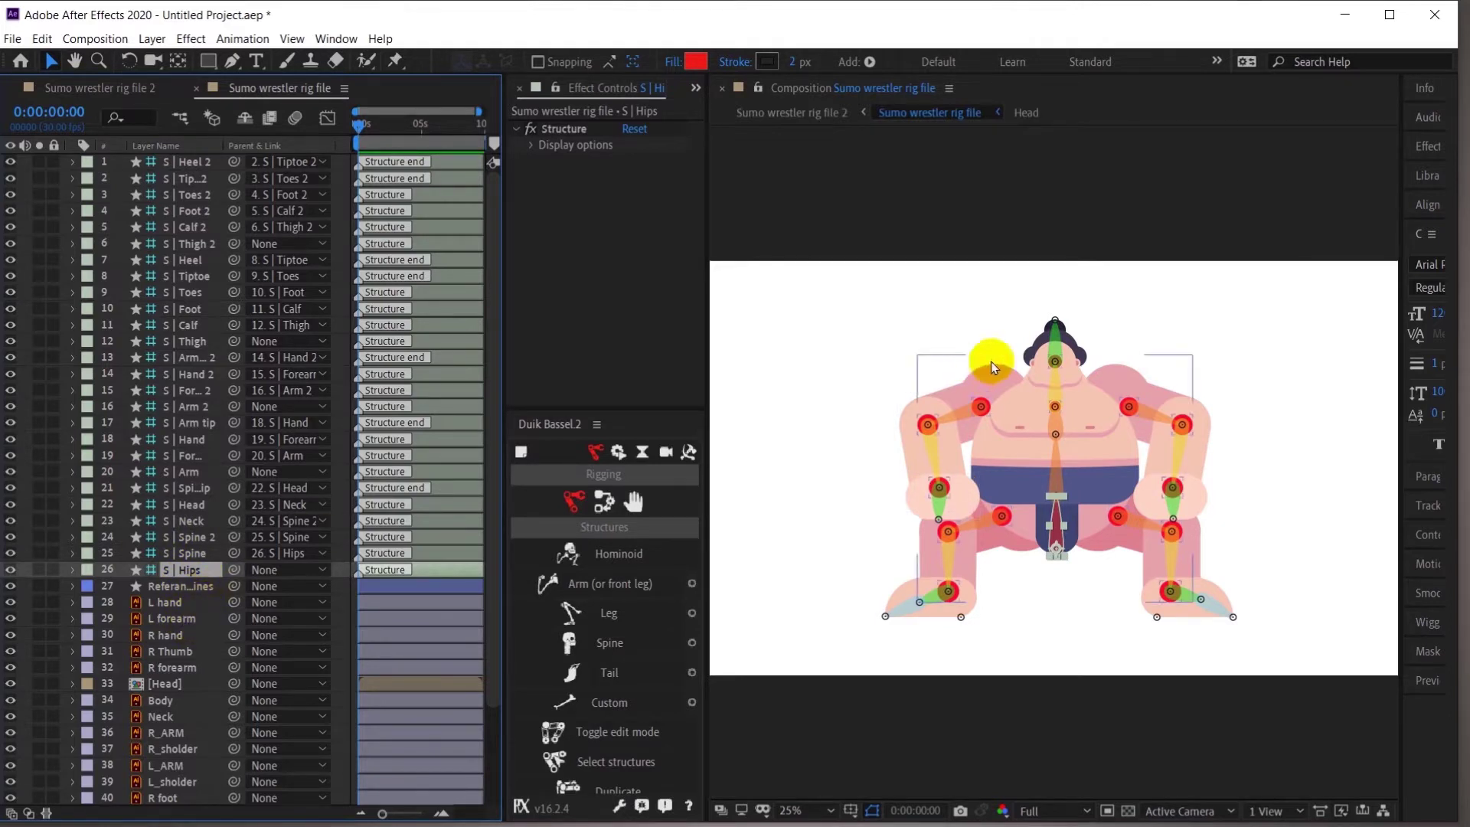
scroll(1109, 473, "up", 2)
left_click_drag(968, 465, 1094, 475)
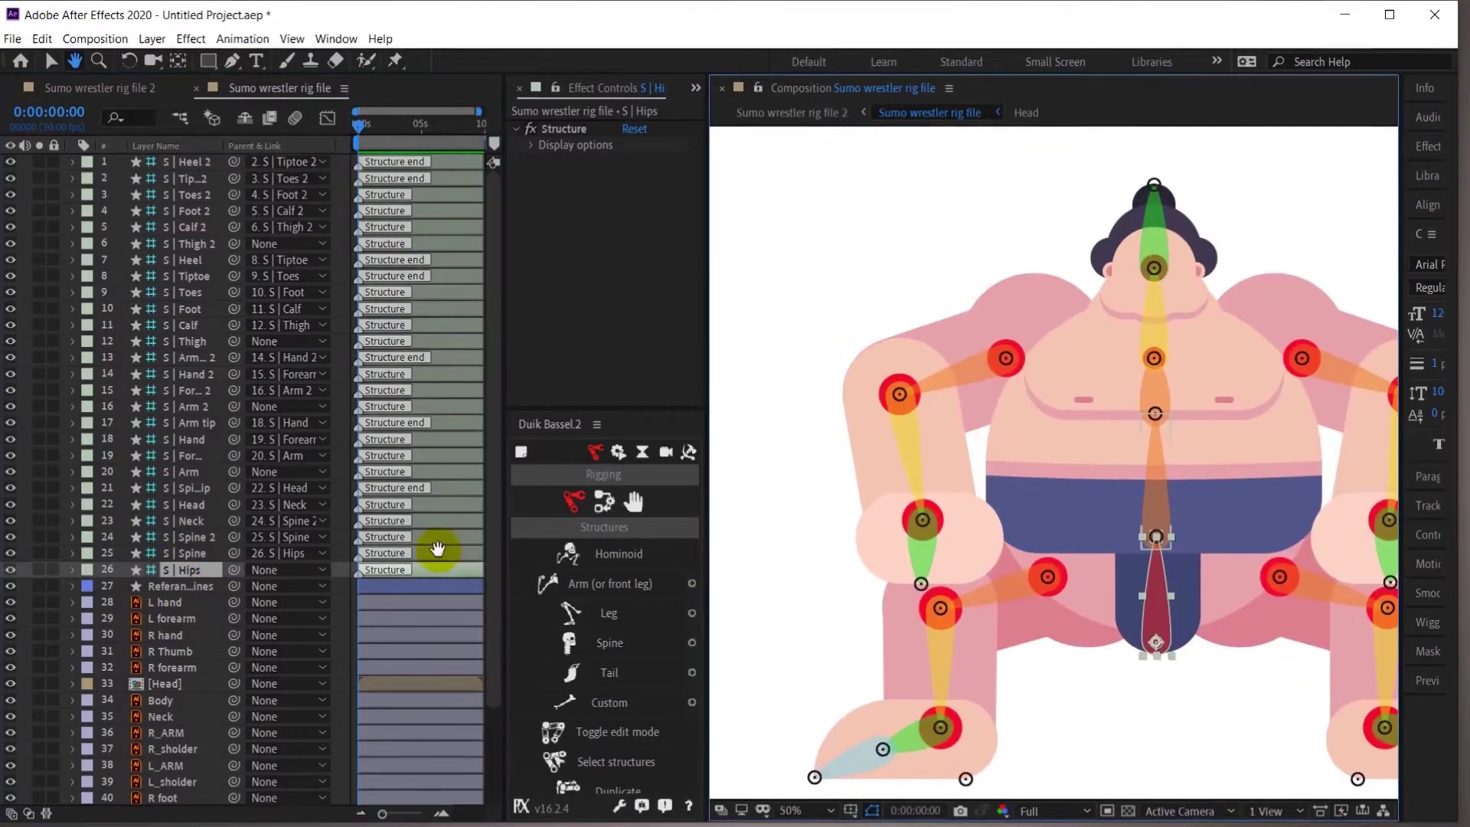
key("v")
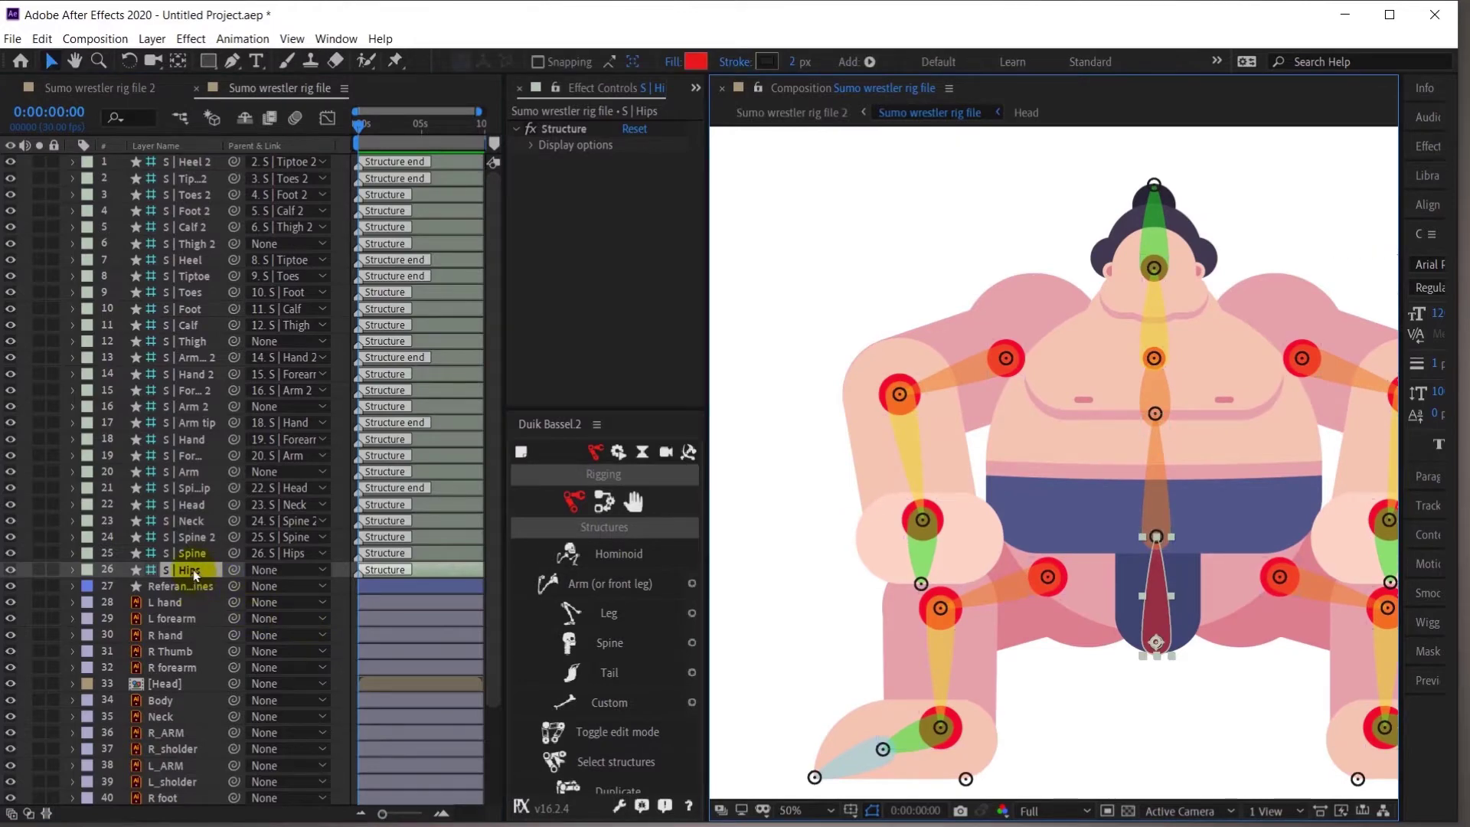
left_click(193, 488, "shift")
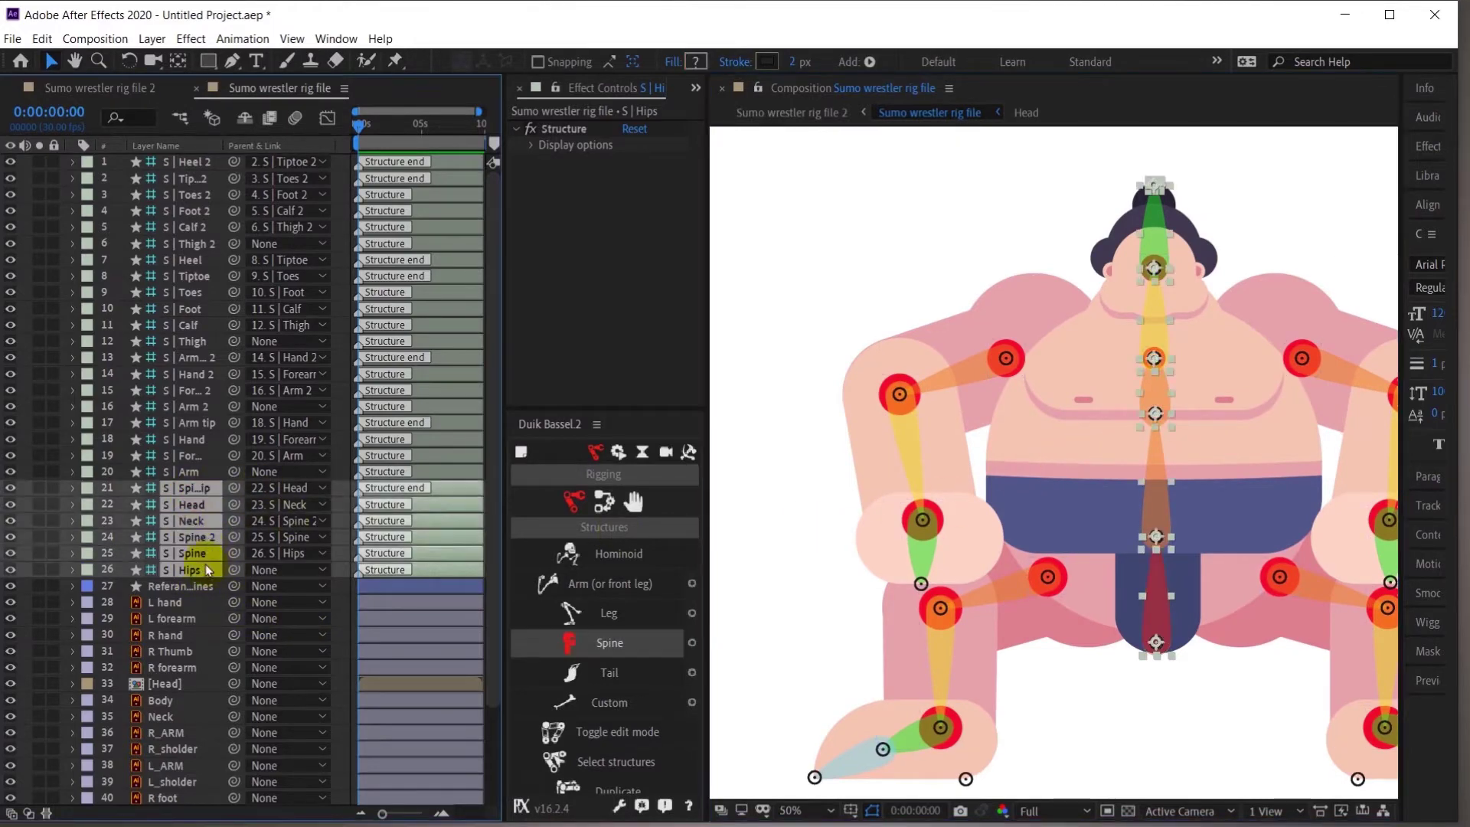
scroll(197, 563, "down", 2)
left_click_drag(205, 471, 224, 578)
Move the structure layers from Arm to Arm tip directly above the L hand artwork layer
scroll(195, 490, "up", 2)
left_click(197, 470)
left_click(203, 423, "shift")
scroll(204, 424, "down", 1)
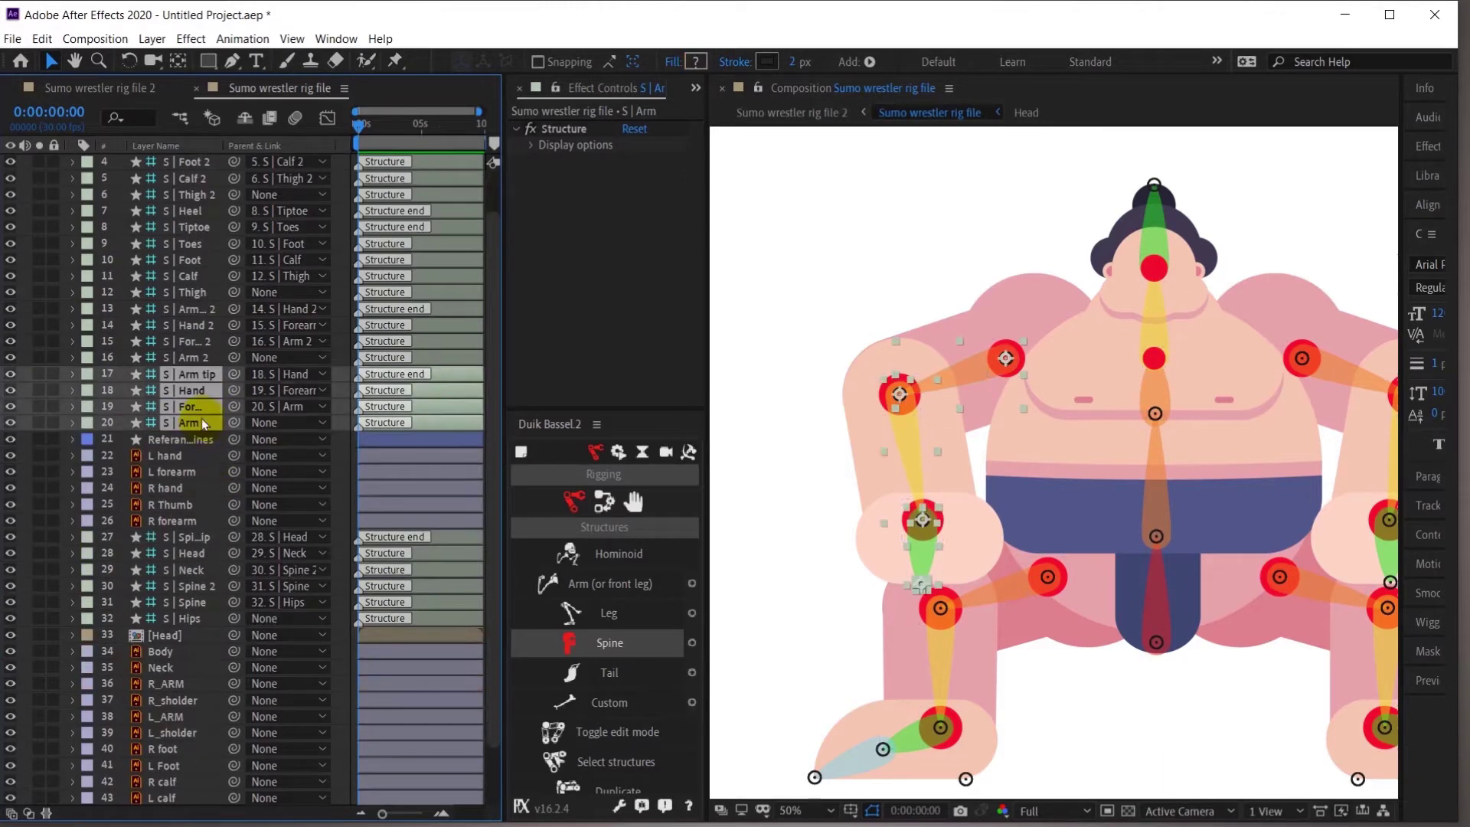
left_click_drag(202, 425, 203, 445)
Move the second arm's structure layers, from Arm 2 to its tip, directly above the R hand artwork layer
left_click(205, 357)
left_click(209, 310, "shift")
left_click_drag(210, 356, 227, 480)
left_click(189, 488)
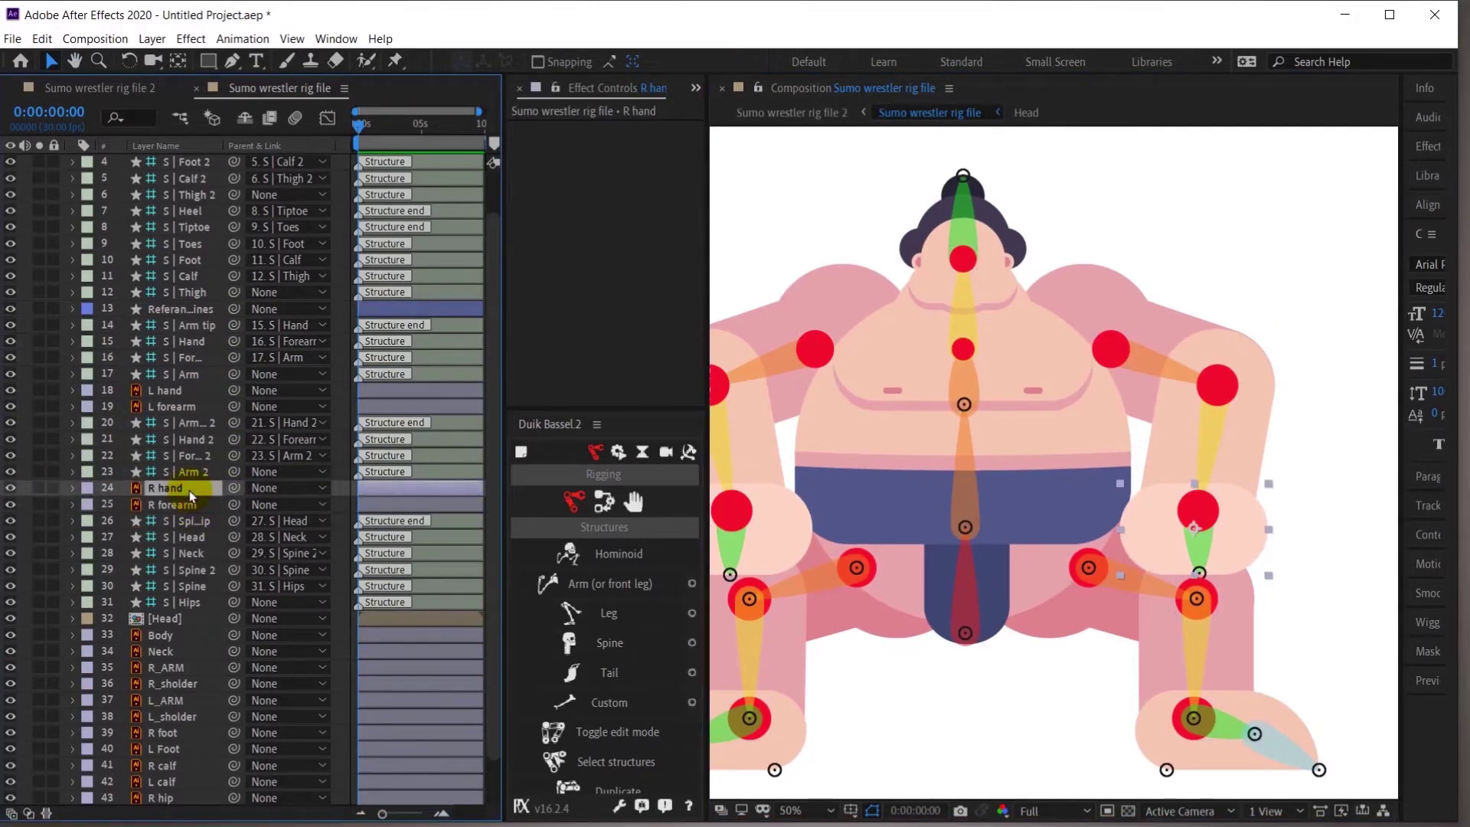
Move the structure layers from Thigh to Heel below L_sholder, directly above the foot artwork layers
scroll(195, 345, "up", 1)
left_click(195, 341)
left_click(197, 259, "shift")
left_click_drag(197, 260, 200, 788)
left_click_drag(176, 666, 201, 576)
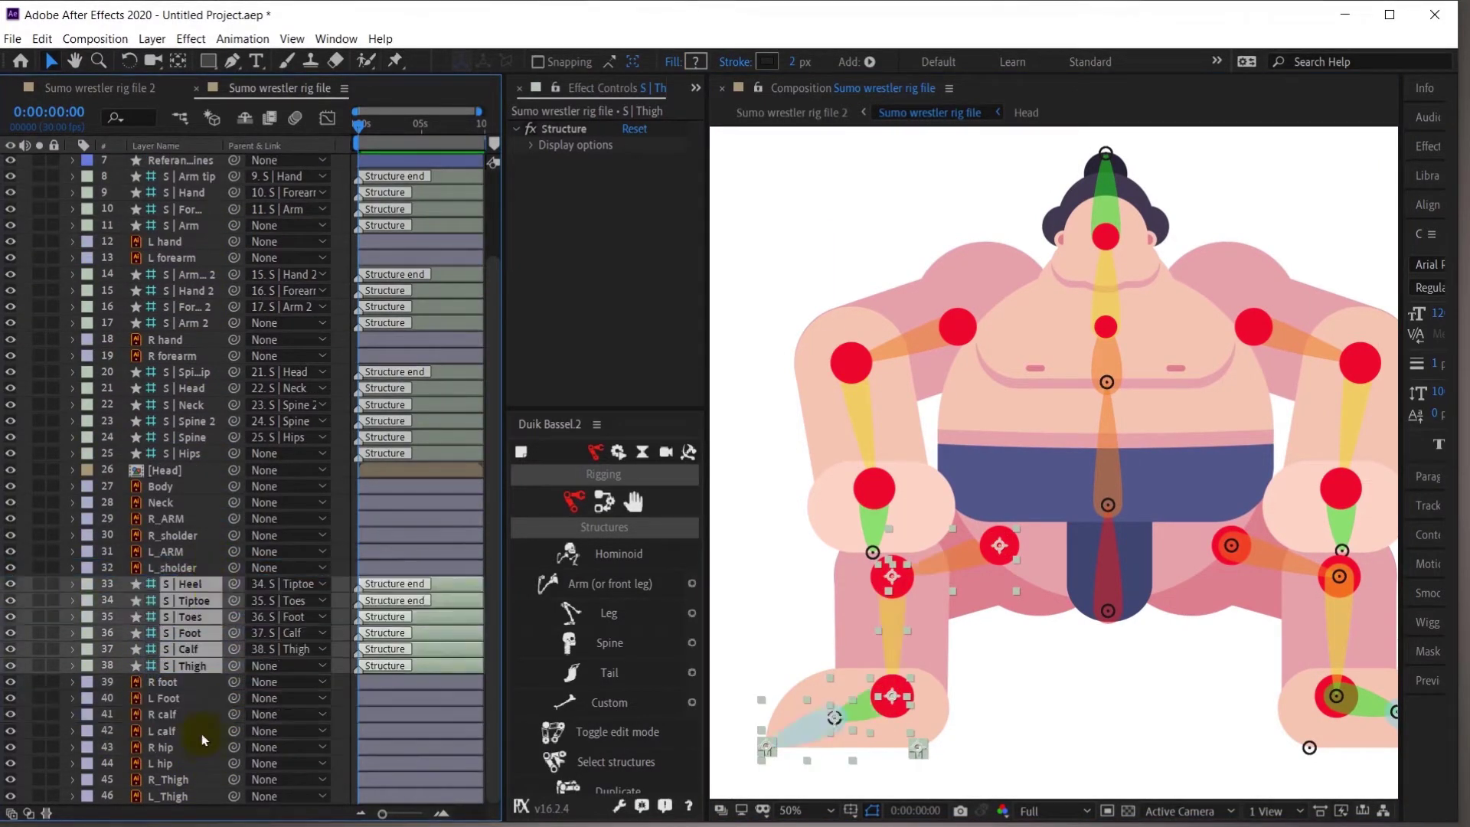
Group the L calf, L hip and L_Thigh layers below L Foot, ahead of the R leg artwork layers
left_click(184, 763)
left_click(193, 796, "ctrl")
left_click(177, 730, "ctrl")
left_click_drag(176, 736, 177, 691)
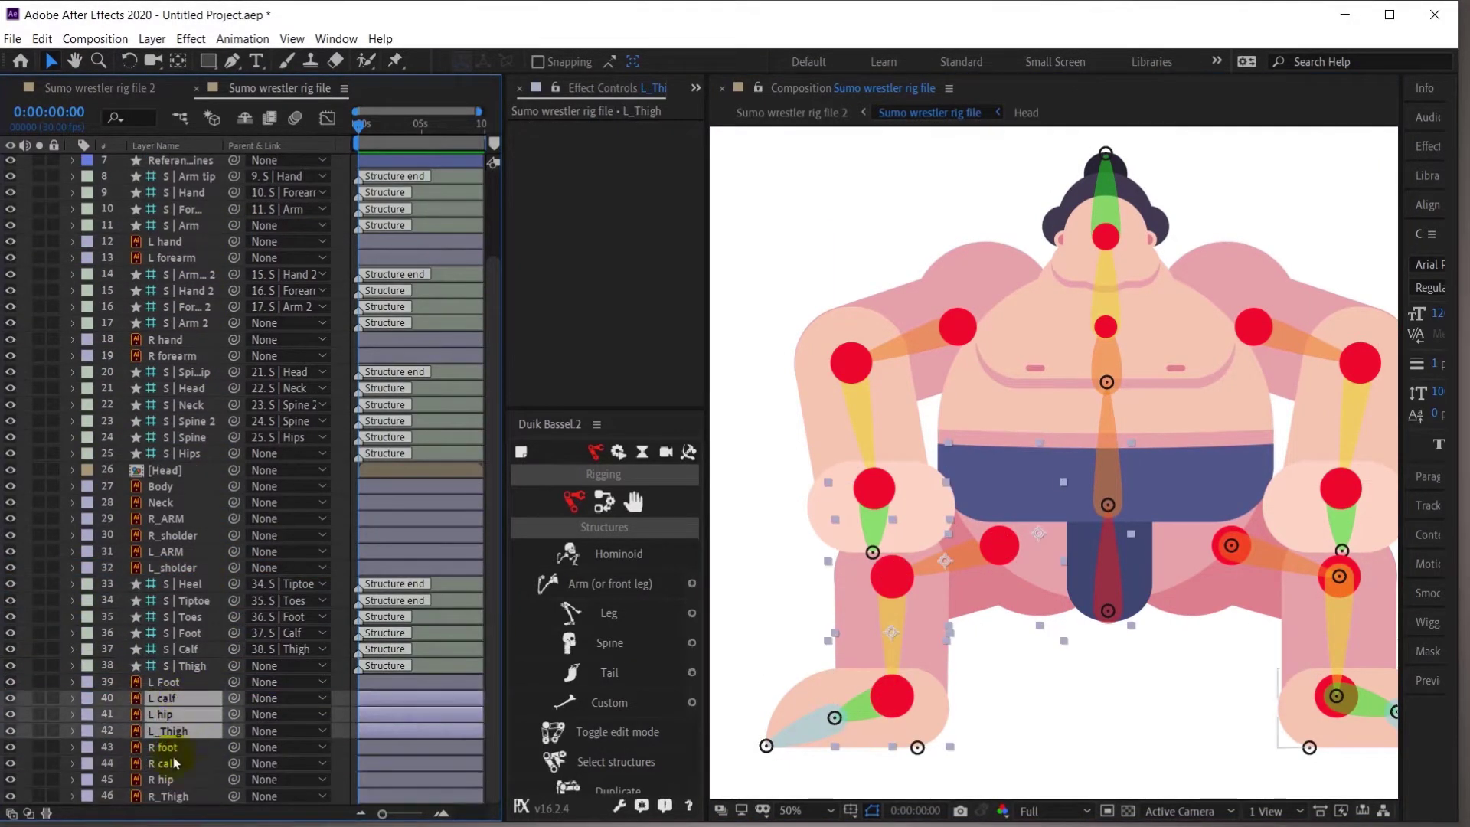
Move the second leg's structure layers, from Heel 2 to Thigh 2, directly above the R foot artwork layer
scroll(187, 366, "up", 3)
left_click(189, 244)
left_click(187, 162, "shift")
mouse_move(224, 741)
left_mouse_down()
mouse_move(187, 746)
mouse_move(203, 729)
mouse_move(228, 758)
left_mouse_up()
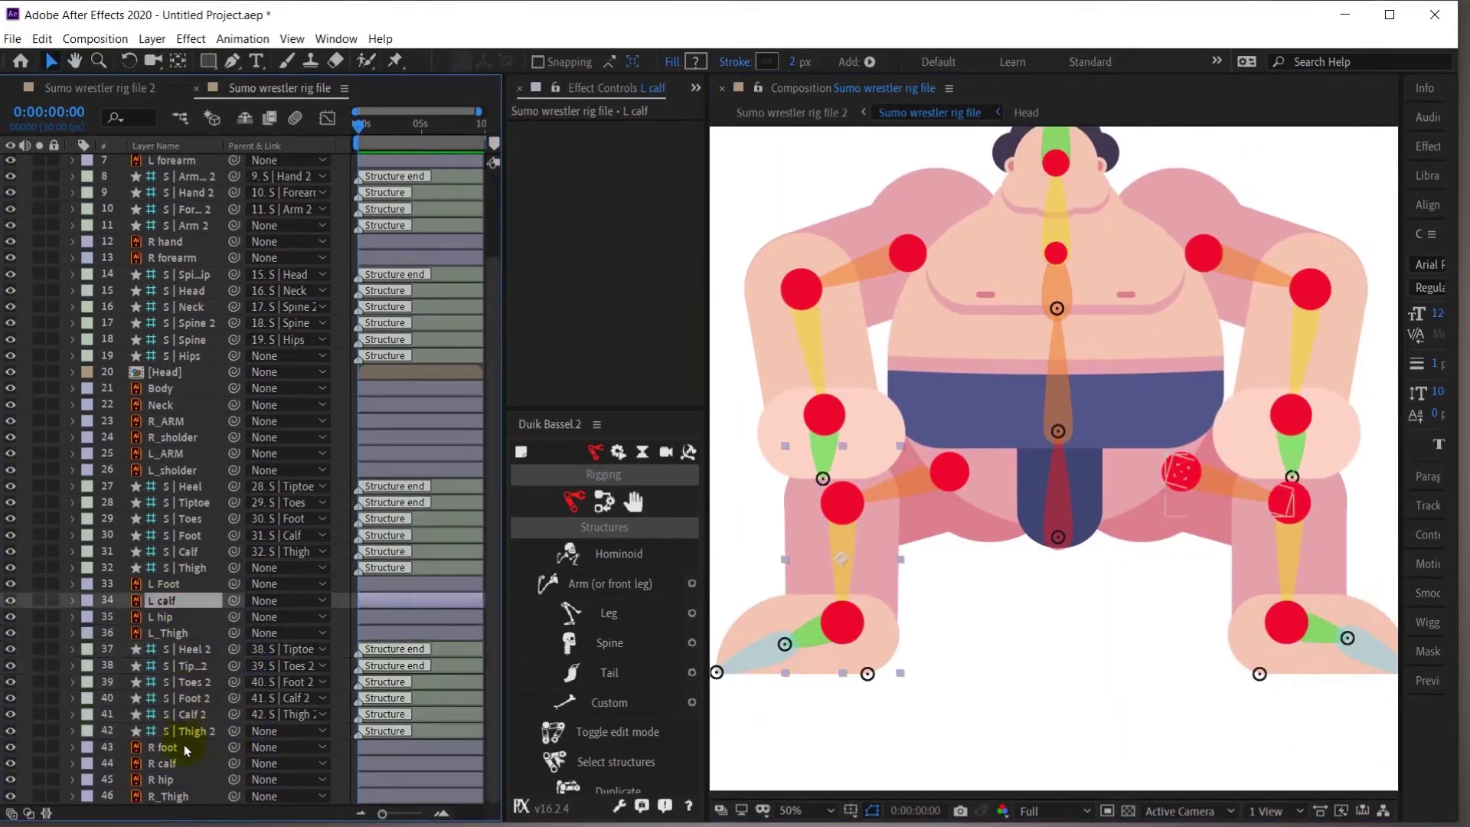
Parent the R_Thigh layer to the Thigh 2 structure and the R calf layer to the Calf 2 structure
left_click(194, 736)
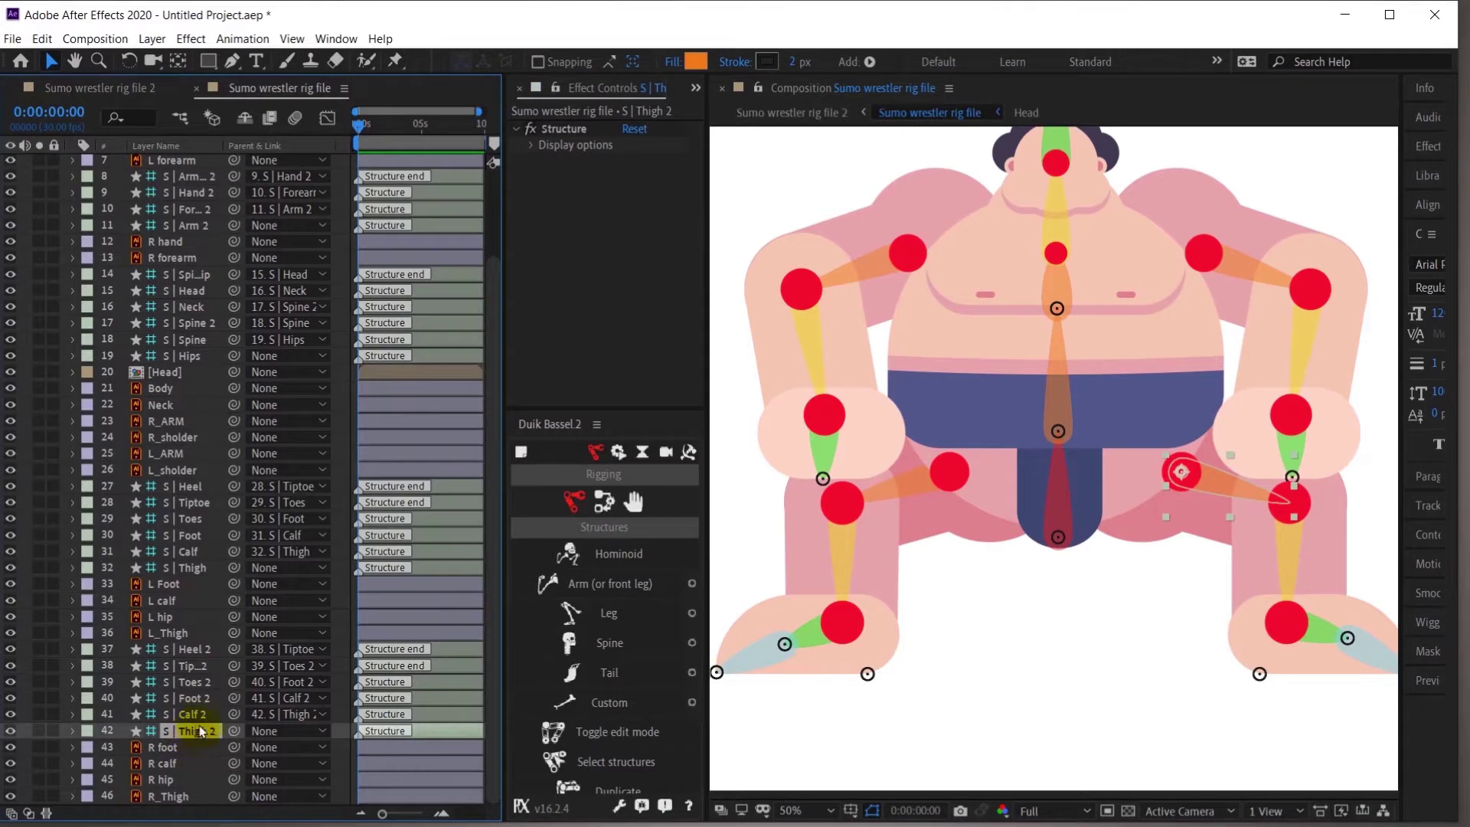
left_click(170, 747)
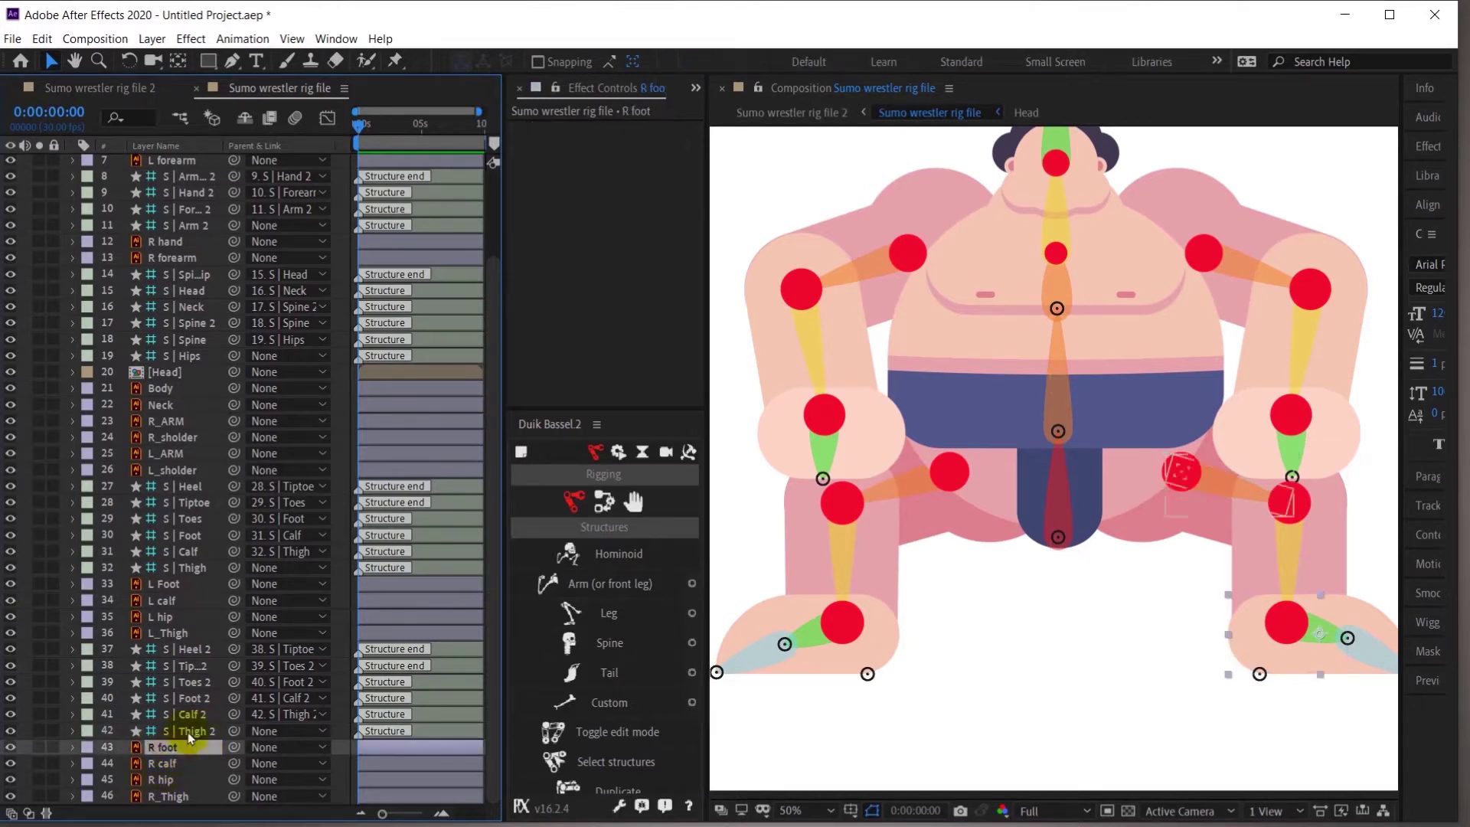
left_click(172, 796)
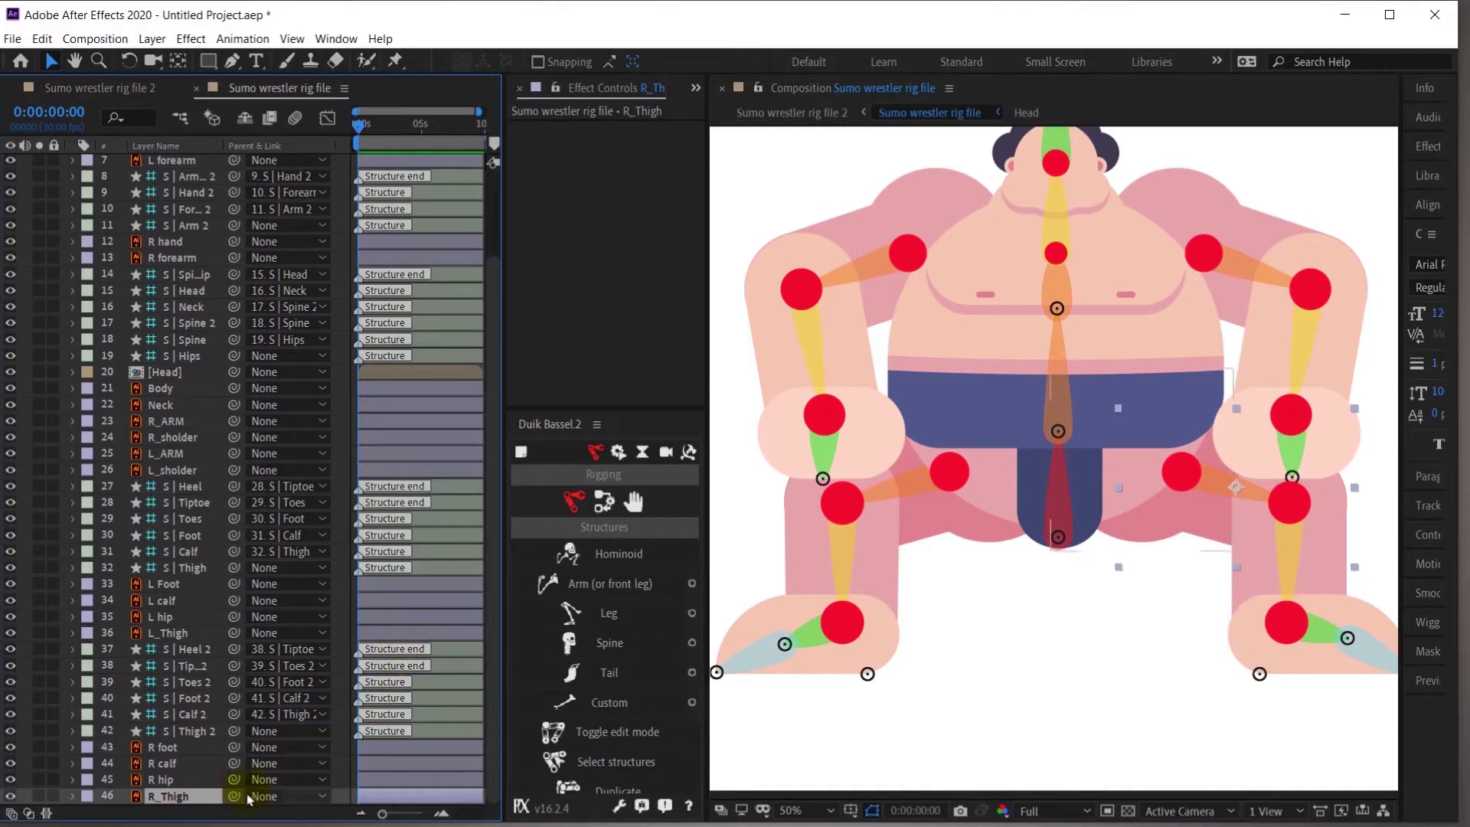
left_click_drag(211, 800, 198, 724)
left_click(177, 779)
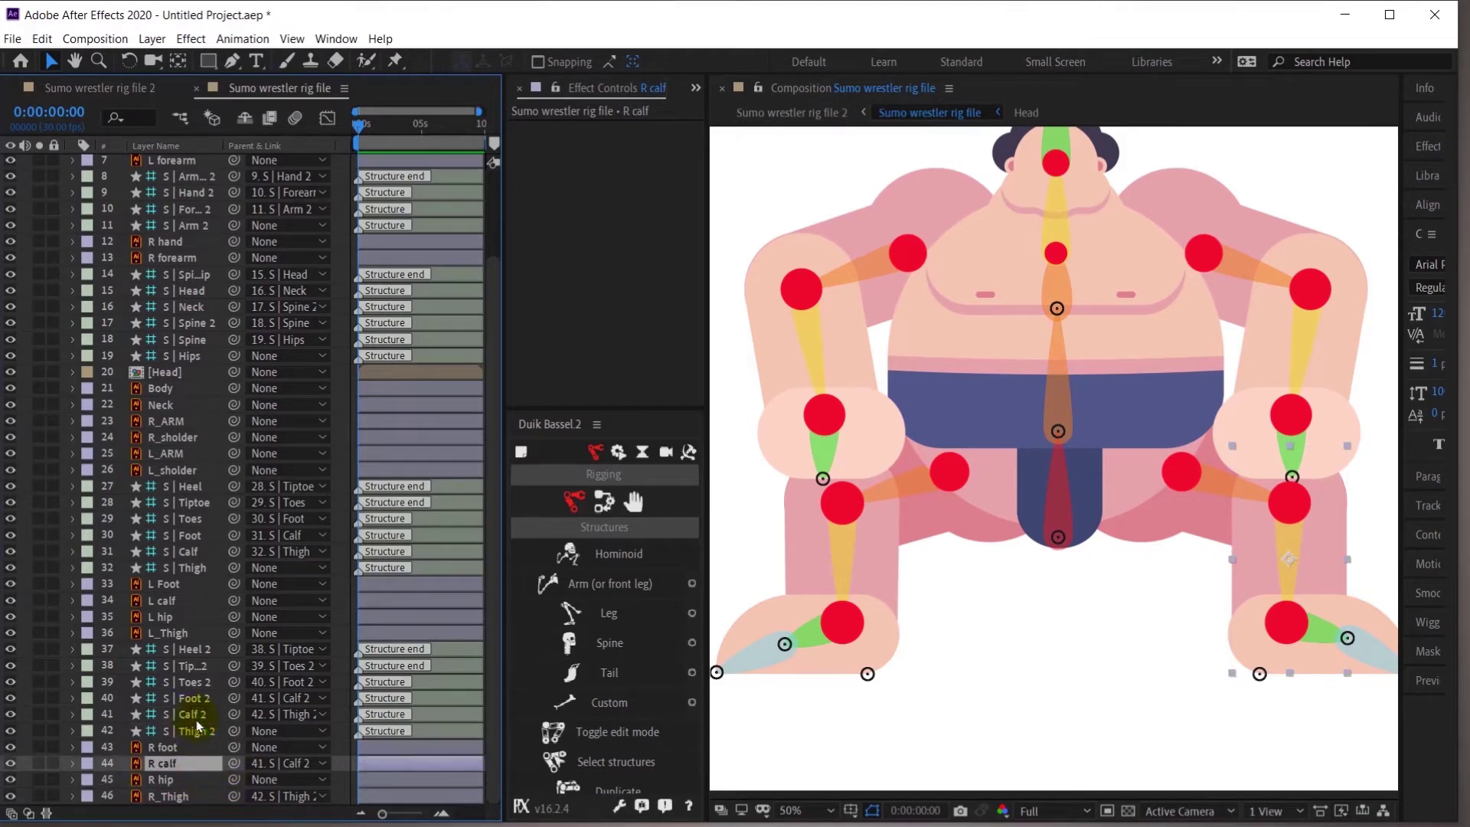
Parent the R hip layer to R_Thigh and the R foot layer to the Foot 2 structure
left_click(188, 779)
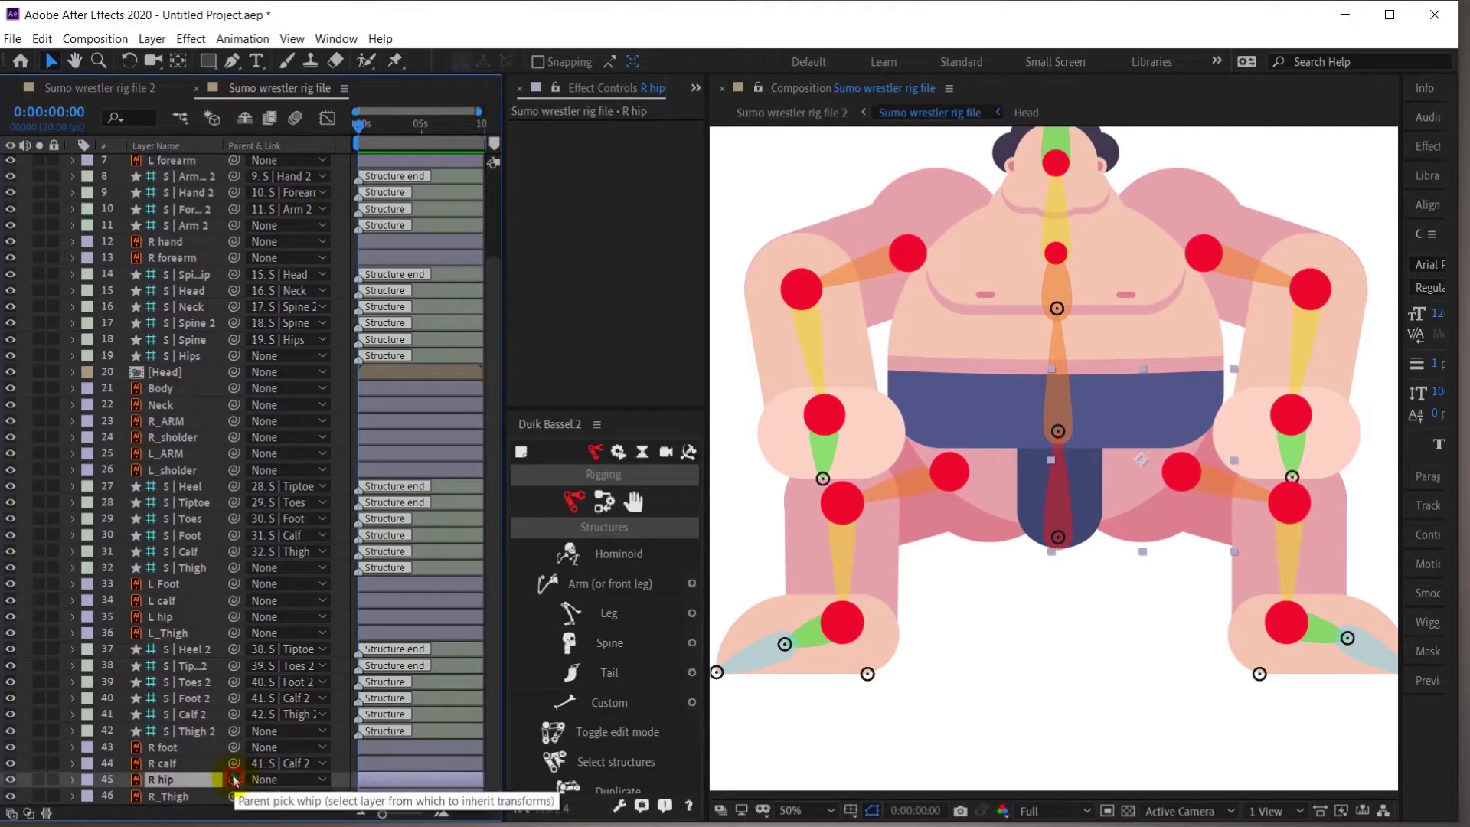
left_click_drag(191, 796, 188, 796)
left_click(184, 747)
left_click_drag(234, 748, 191, 227)
left_click(196, 700)
Parent L_Thigh, L calf and L Foot to the Thigh, Calf and Foot structures, and L hip to L_Thigh
scroll(196, 700, "up", 1)
left_click(188, 682)
left_click(176, 666)
left_click(246, 635)
Parent L_sholder to L_ARM, L_ARM to the Arm structure, and the Neck, Body and Head layers to the Neck, Hips and Head structures
scroll(190, 523, "up", 3)
left_click_drag(234, 505, 192, 390)
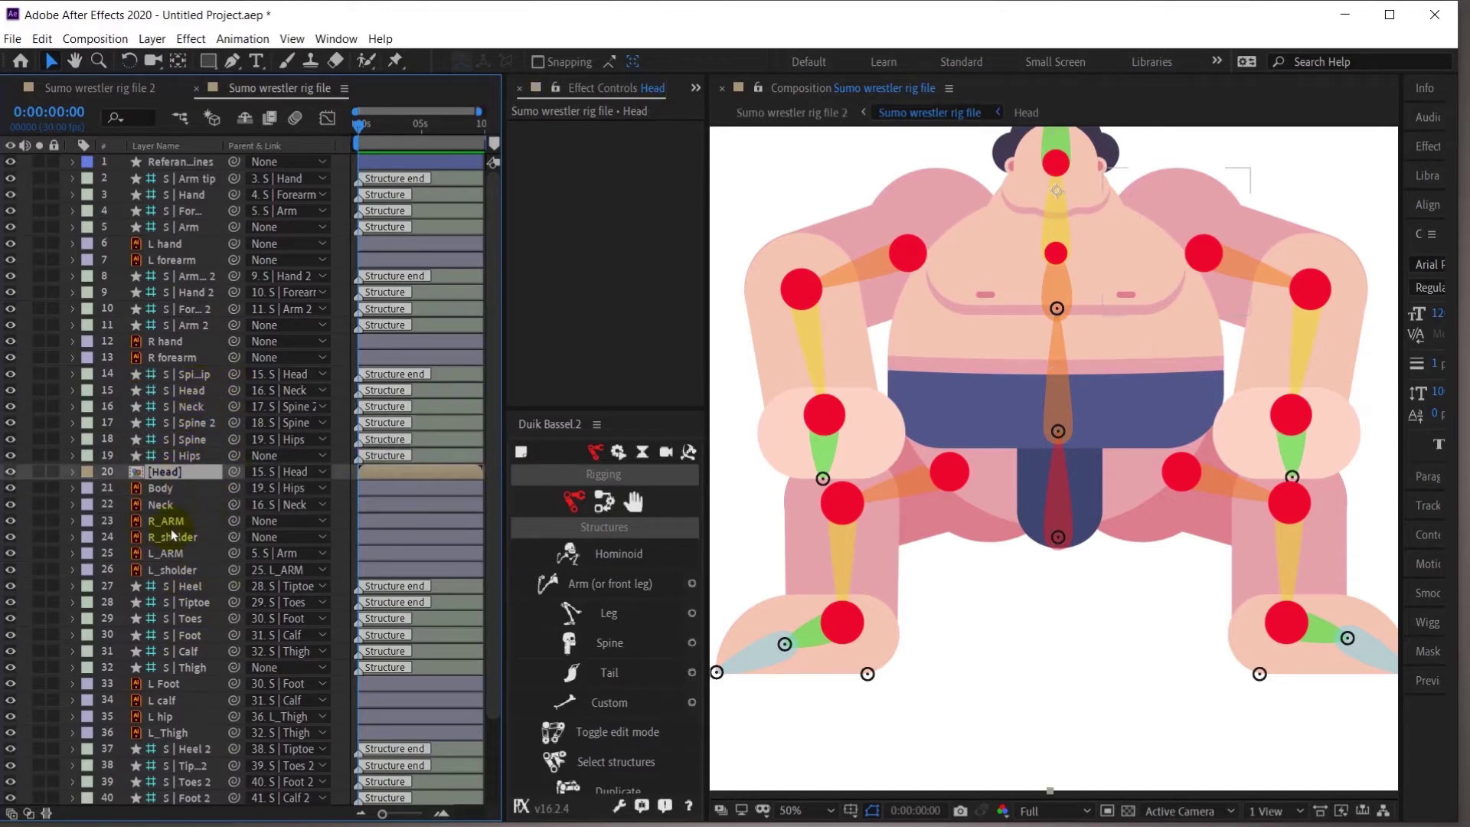
Parent the R hand layer to the Hand 2 structure and the R forearm layer to the Forearm 2 structure
left_click(165, 341)
left_click_drag(233, 341, 184, 308)
left_click(165, 357)
Parent the R_ARM layer to the Arm 2 structure and the R_sholder layer to R_ARM
left_click(165, 521)
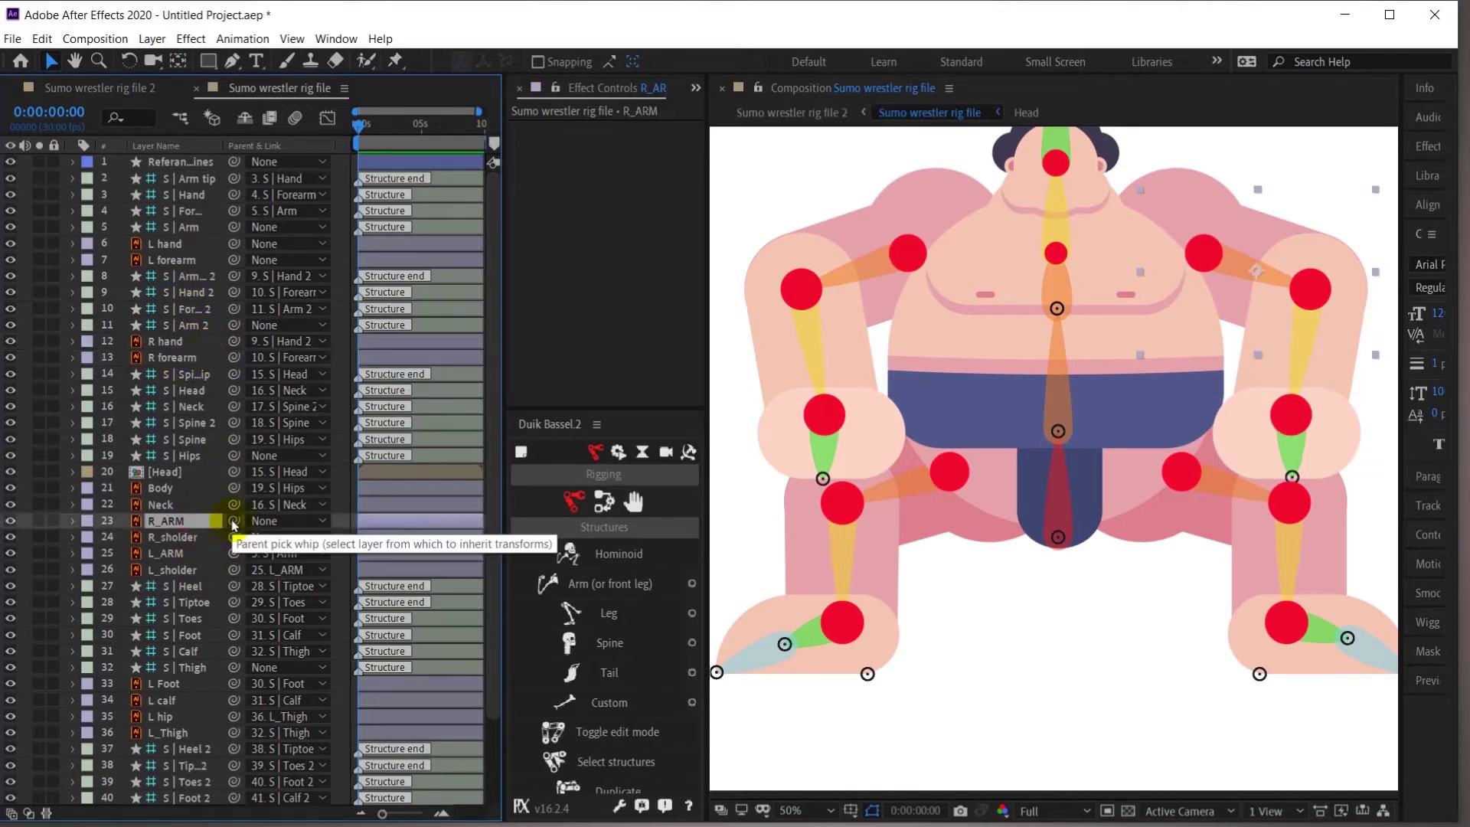
left_click_drag(233, 525, 190, 326)
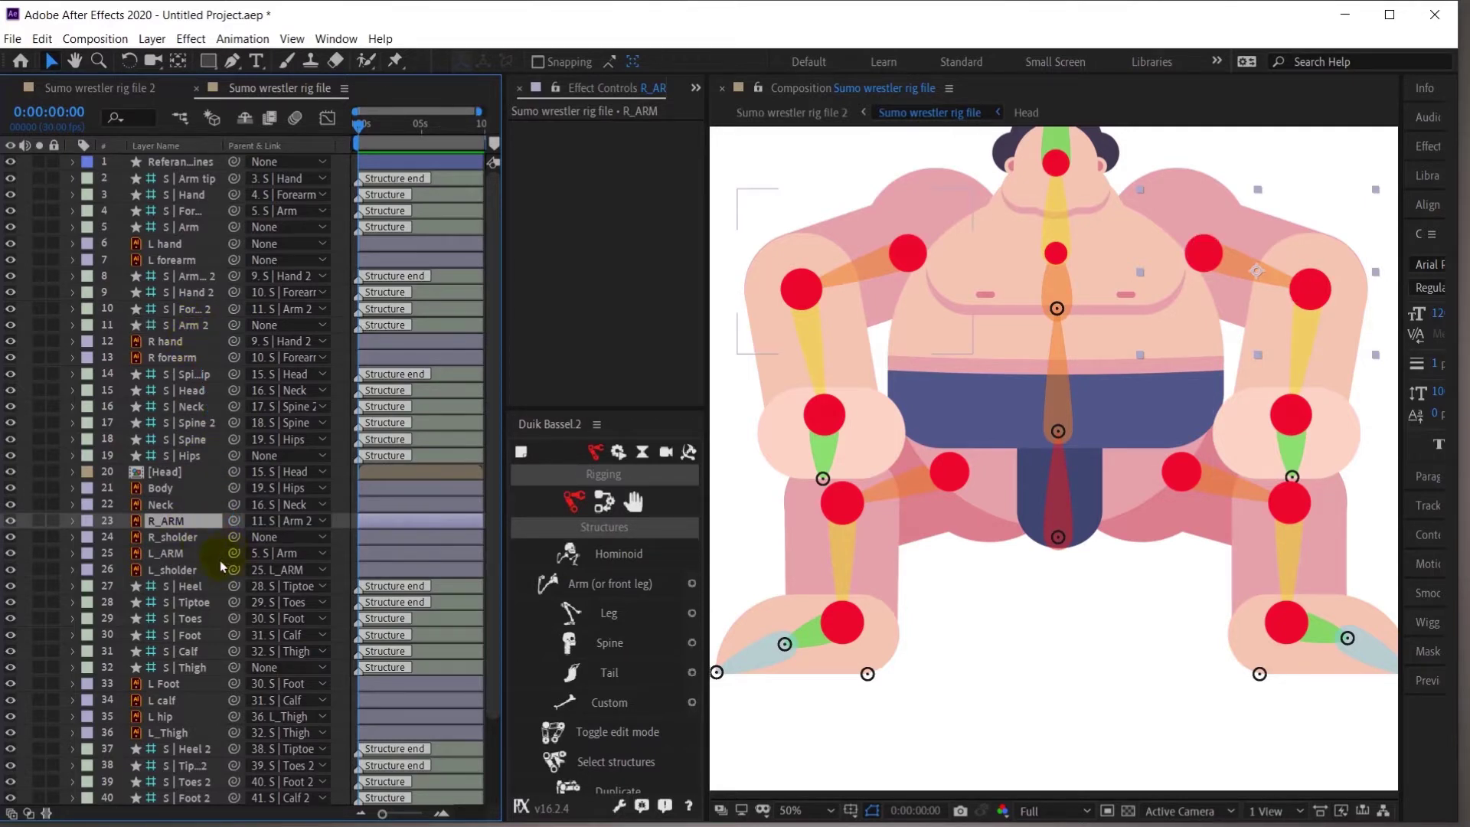
left_click(199, 540)
left_click_drag(234, 538, 190, 522)
Parent the L hand layer to the Hand structure and the L forearm layer to the Forearm structure
left_click(205, 245)
left_click_drag(234, 244, 183, 196)
left_click_drag(235, 260, 190, 218)
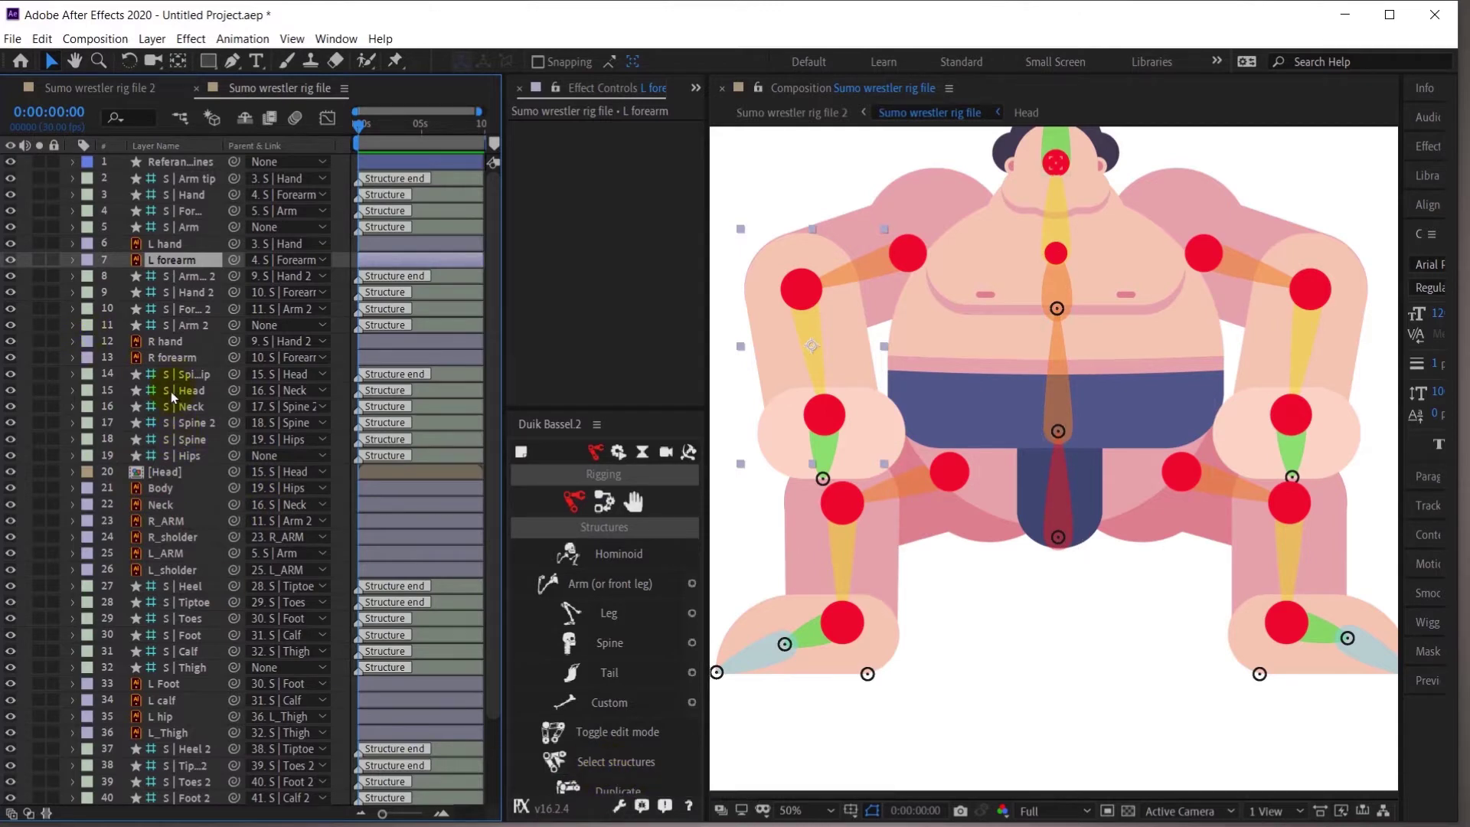
Delete the reference outlines shape layer that marks the joints
left_click(188, 162)
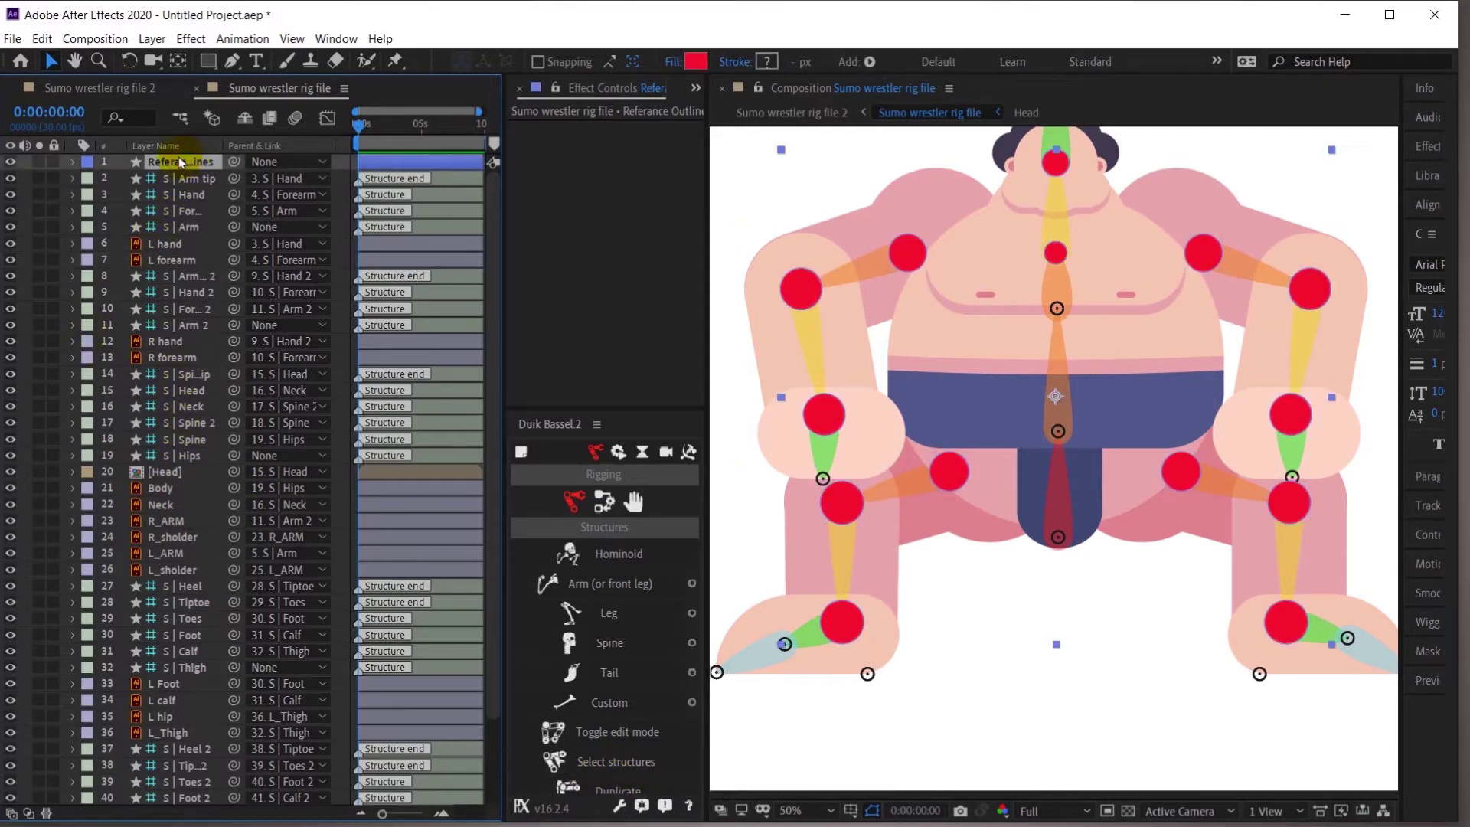
key("Delete")
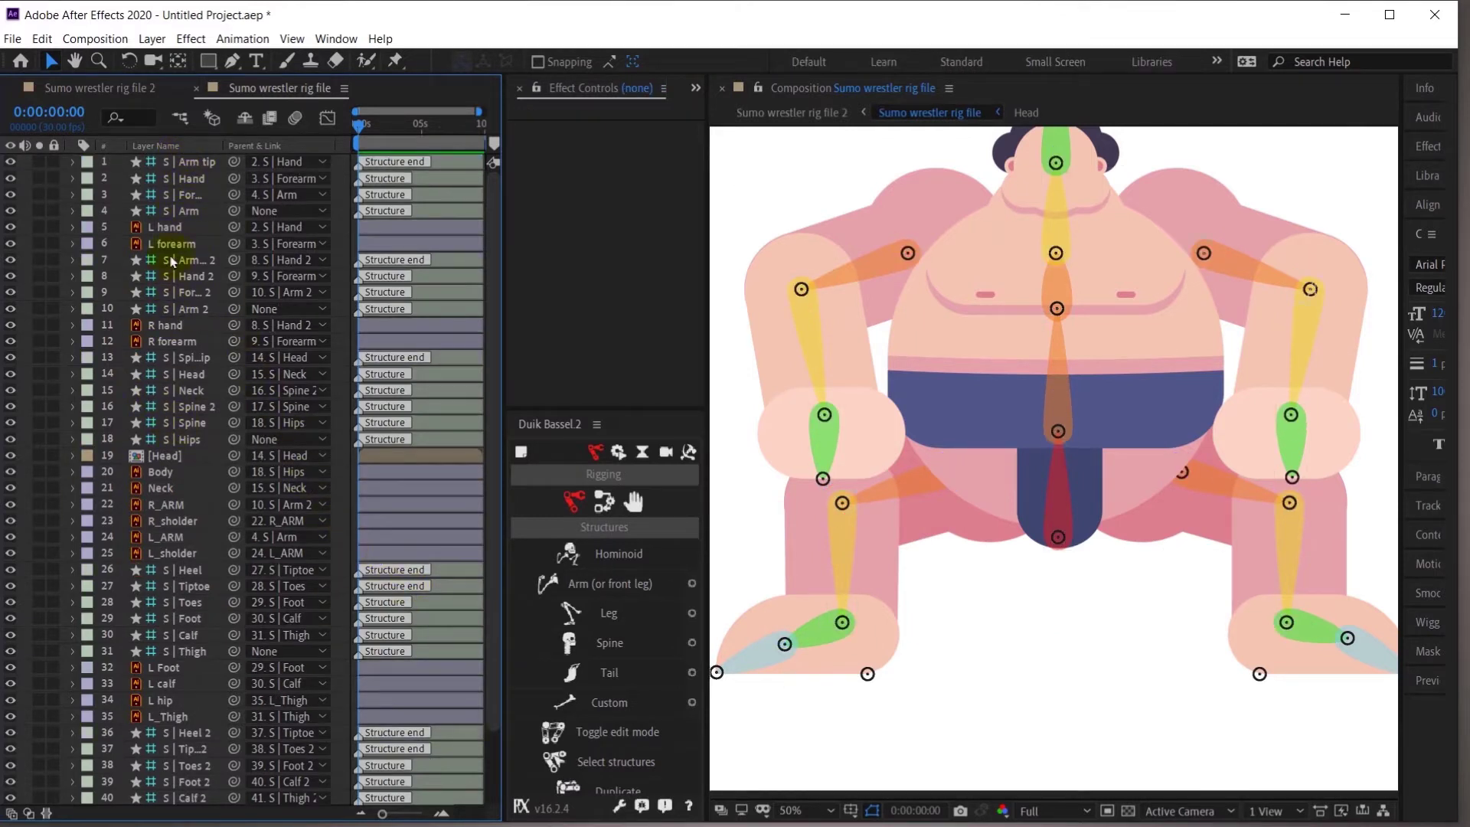
Select all Duik structures of the character and rig them with Auto-rig & IK
left_click(178, 163)
left_click(179, 180, "ctrl")
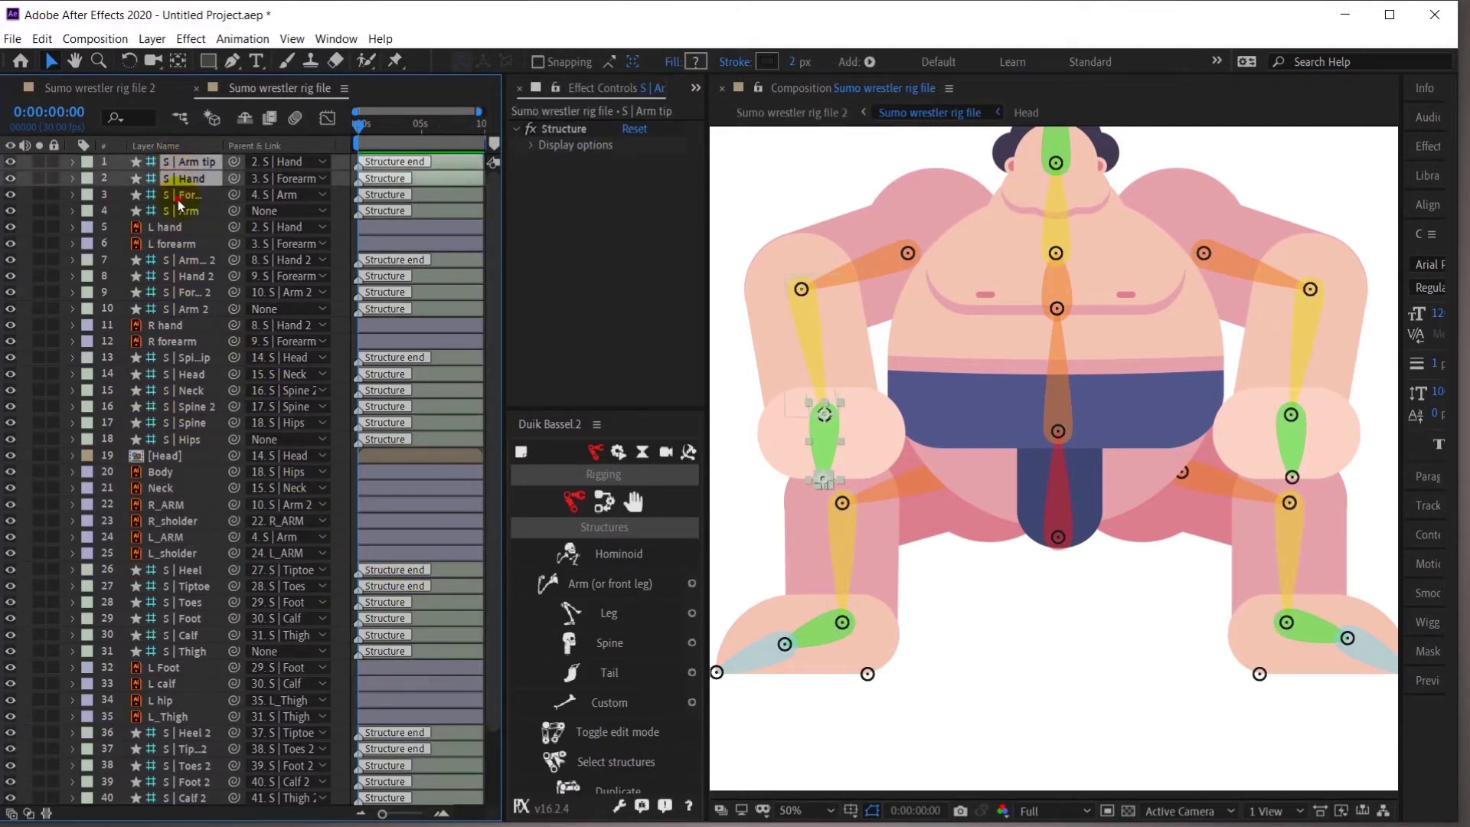
left_click(180, 196, "ctrl")
left_click(657, 427)
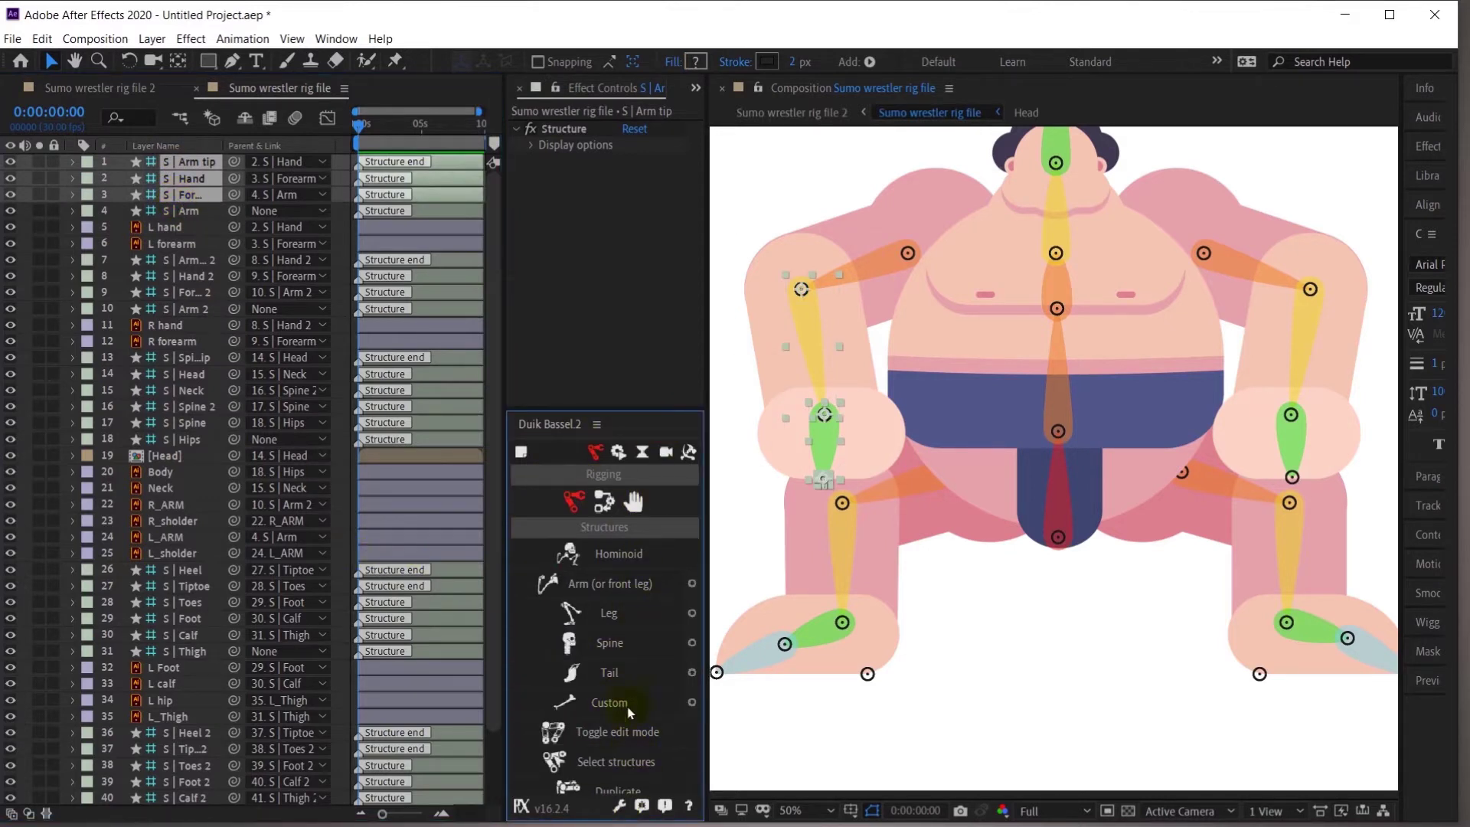
left_click(610, 764)
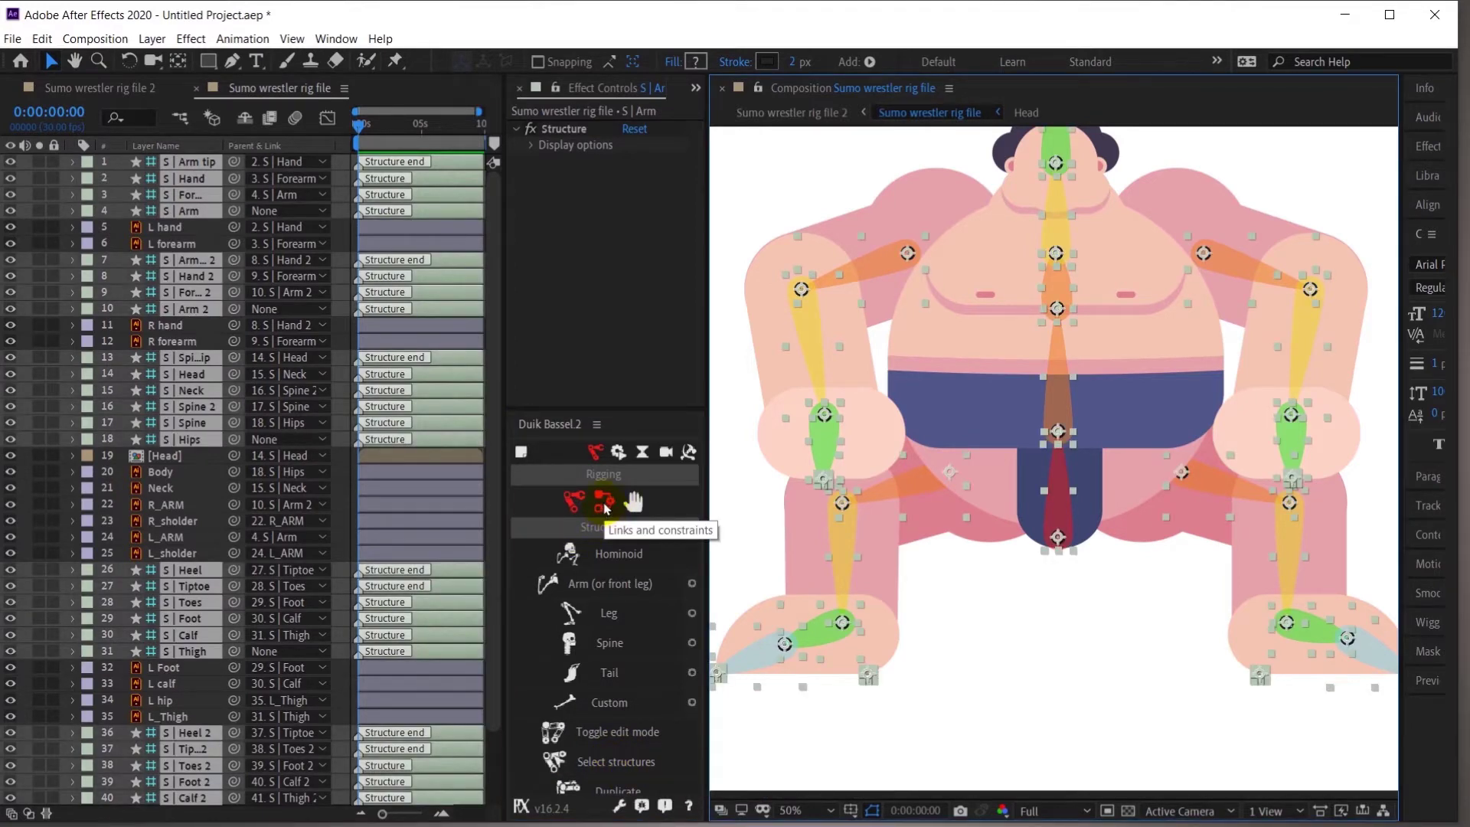
left_click(604, 504)
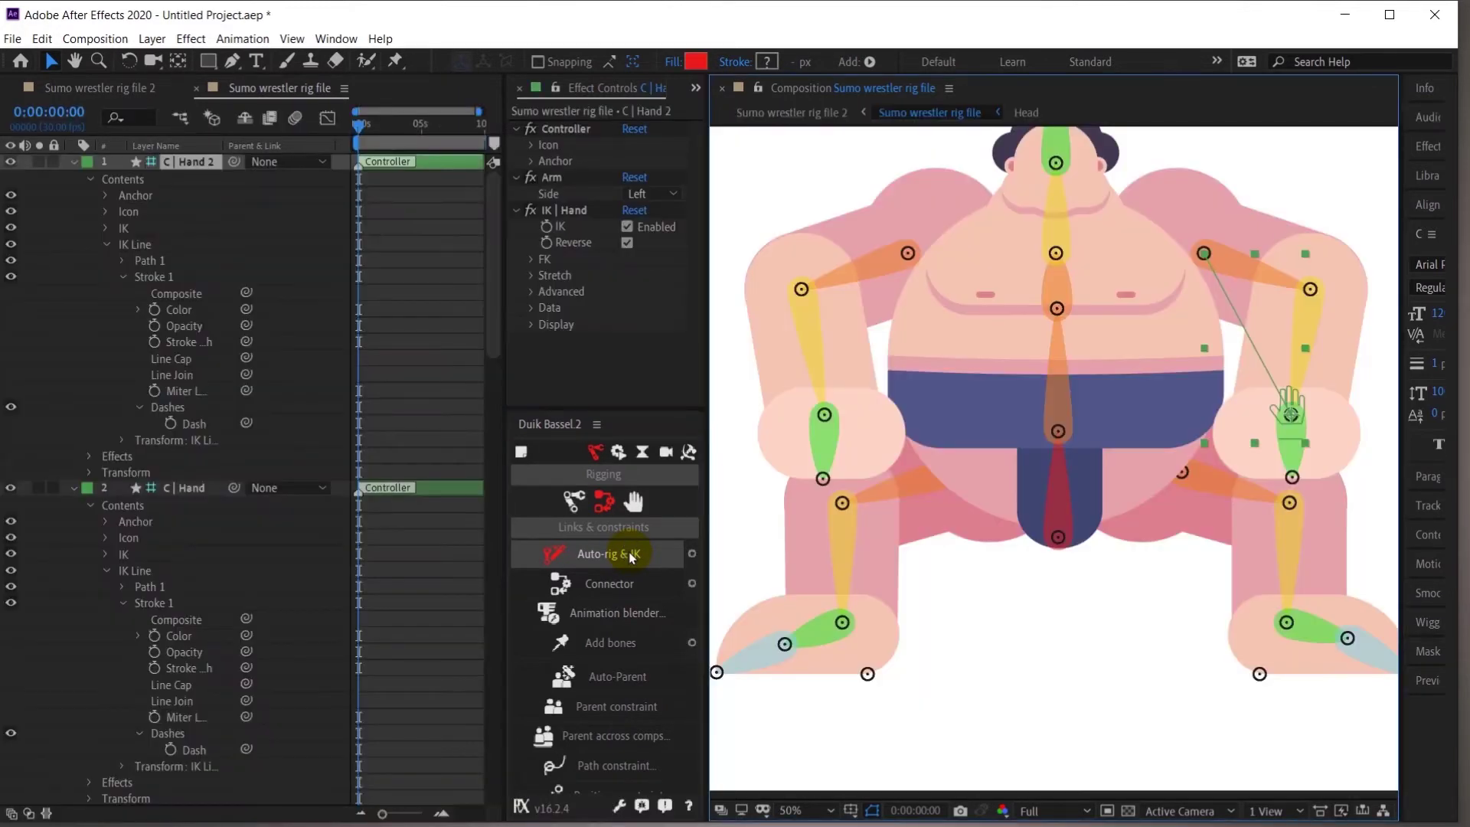
Collapse the expanded controller layers and hide the shy layers, leaving only the C | Hand 2 controller selected
scroll(316, 423, "up", 5)
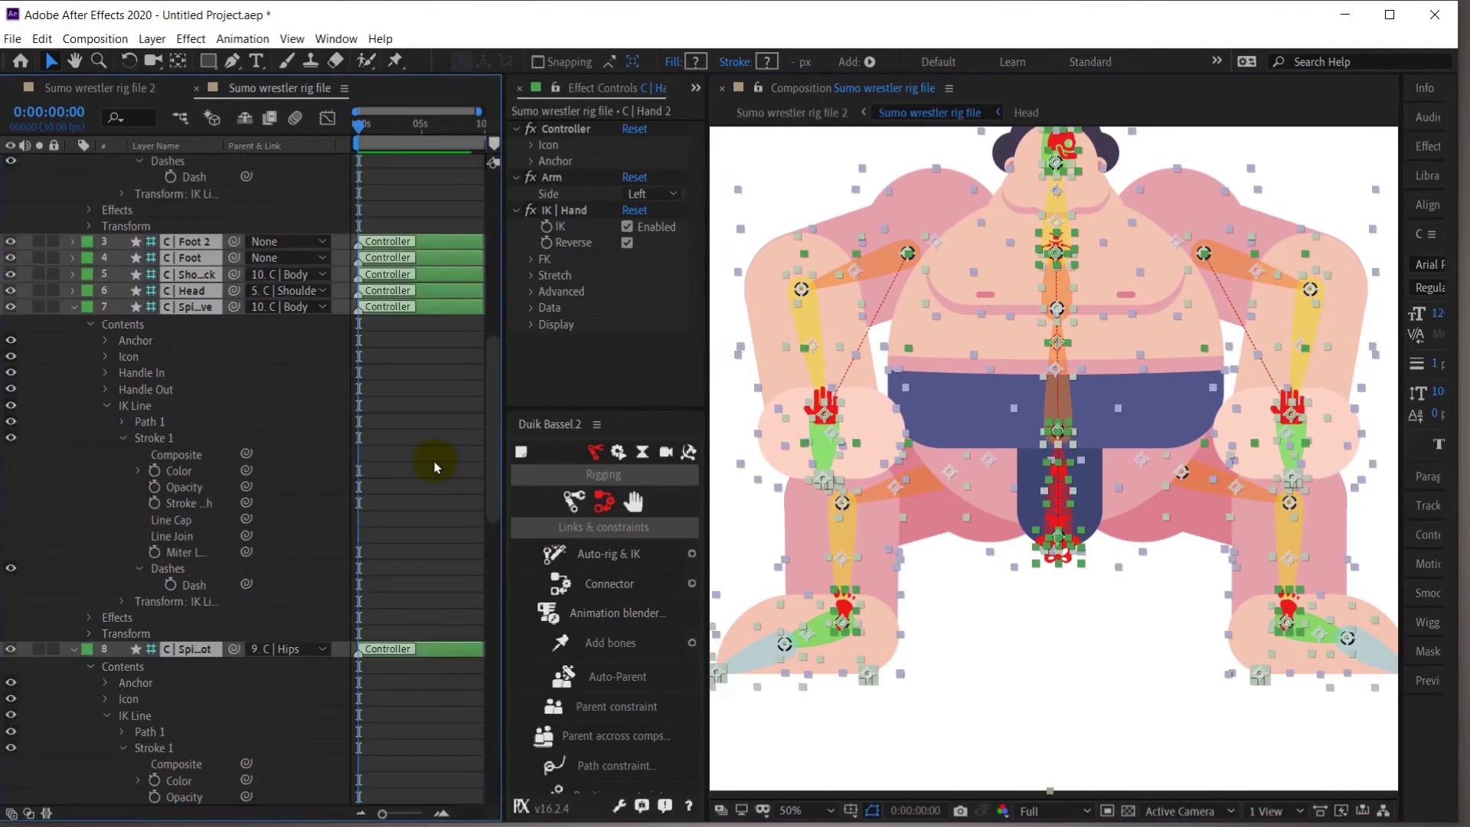
left_click(74, 309)
scroll(75, 309, "up", 10)
left_click(245, 119)
scroll(175, 383, "down", 5)
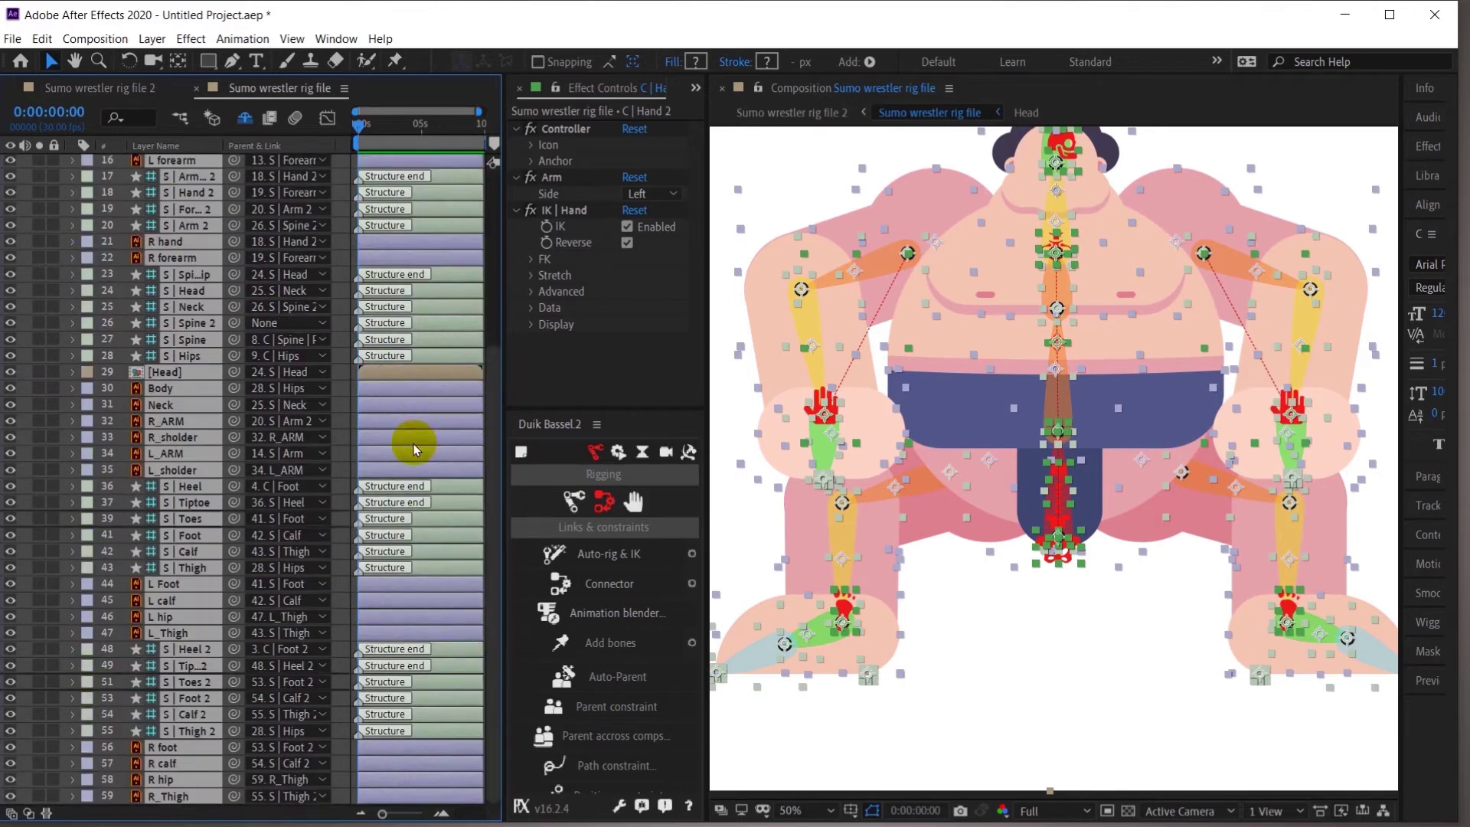
scroll(414, 443, "up", 5)
left_click(188, 161)
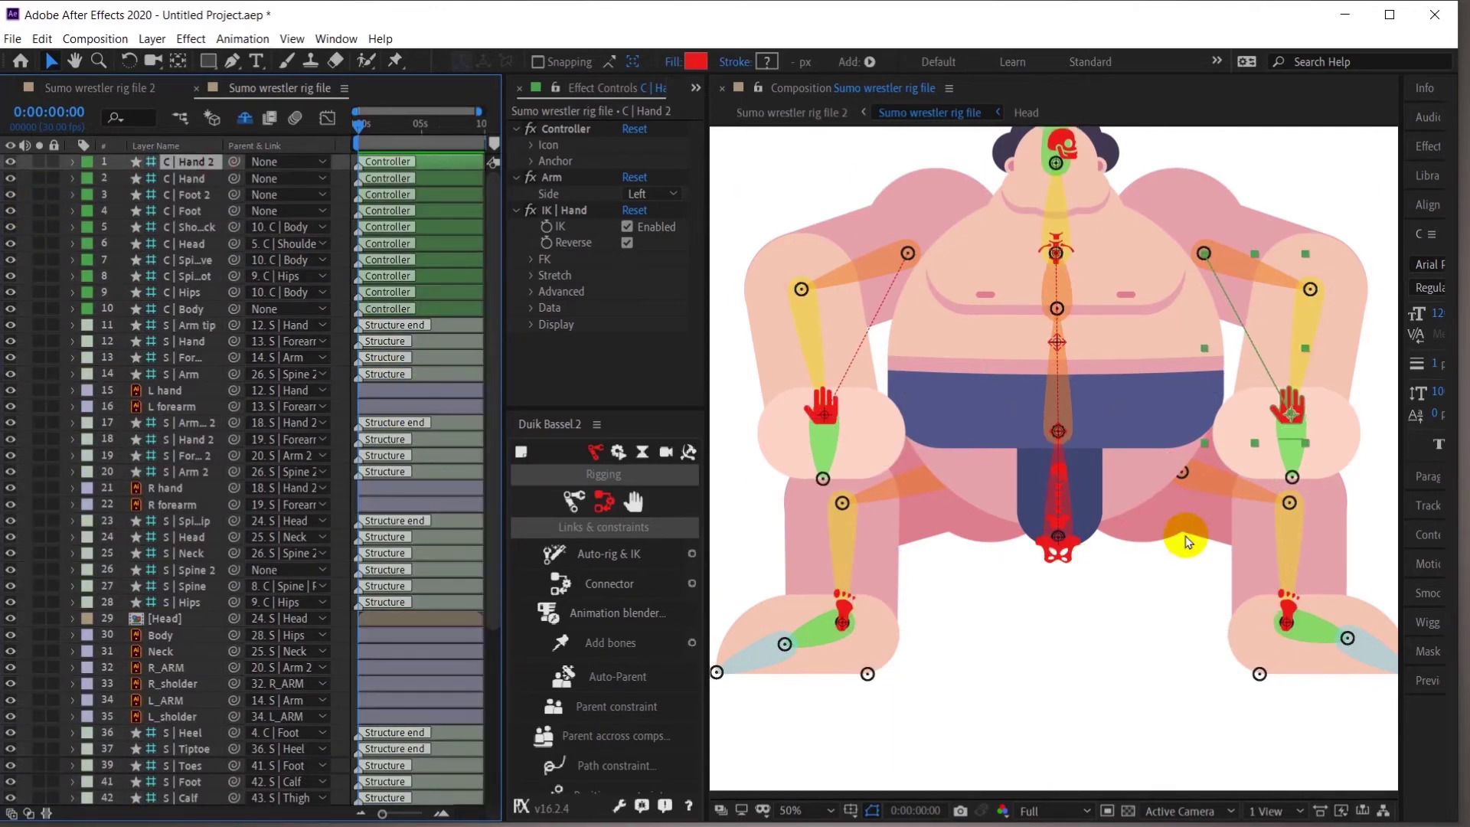
Test the hips controller by moving it upward, and undo the move
left_click(1334, 418)
mouse_move(1284, 416)
left_mouse_down()
mouse_move(1349, 329)
mouse_move(1371, 361)
mouse_move(1274, 377)
mouse_move(1273, 404)
left_mouse_up()
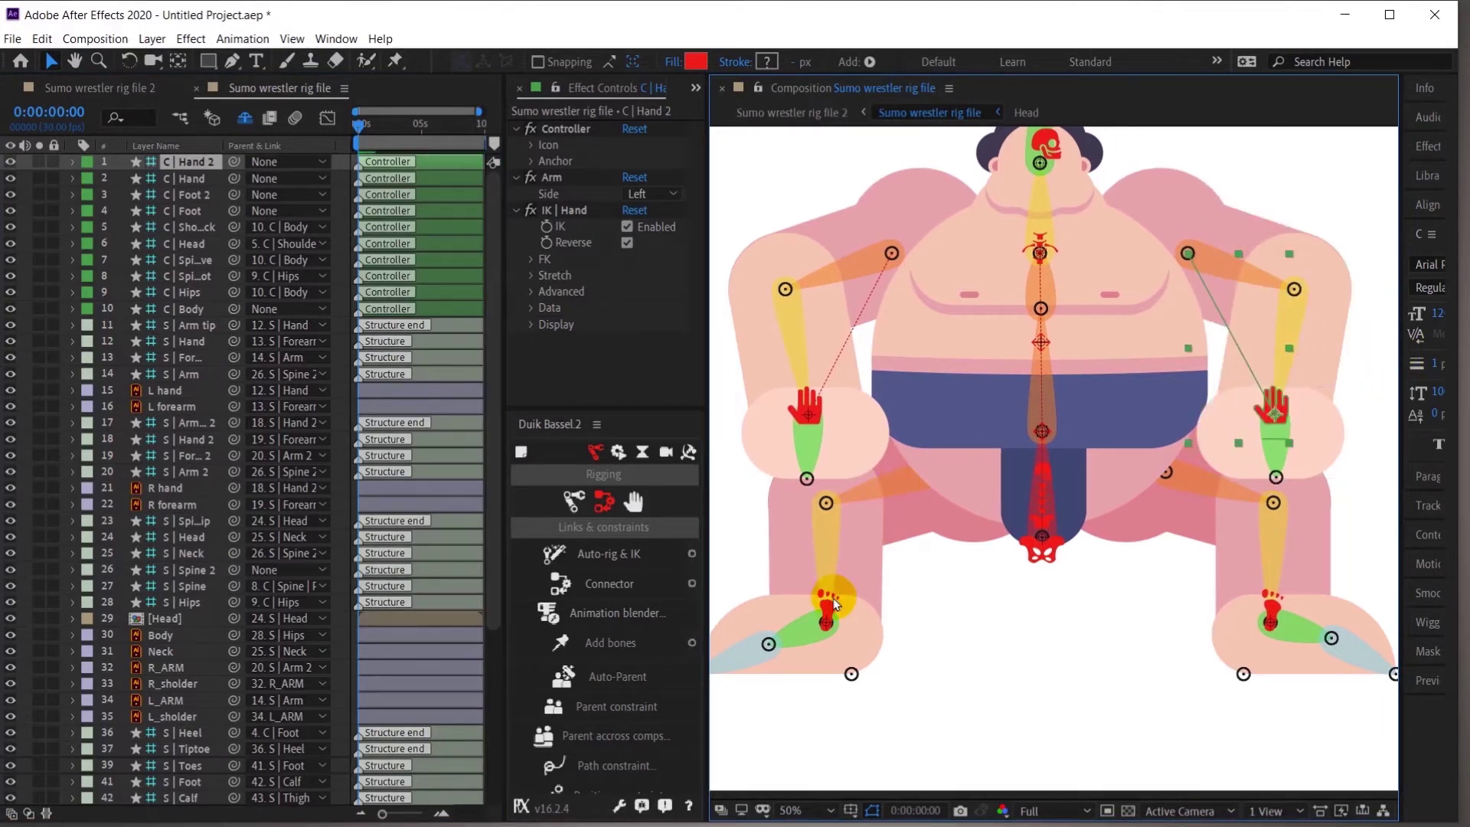
left_click_drag(1042, 546, 1041, 478)
key("ctrl+z")
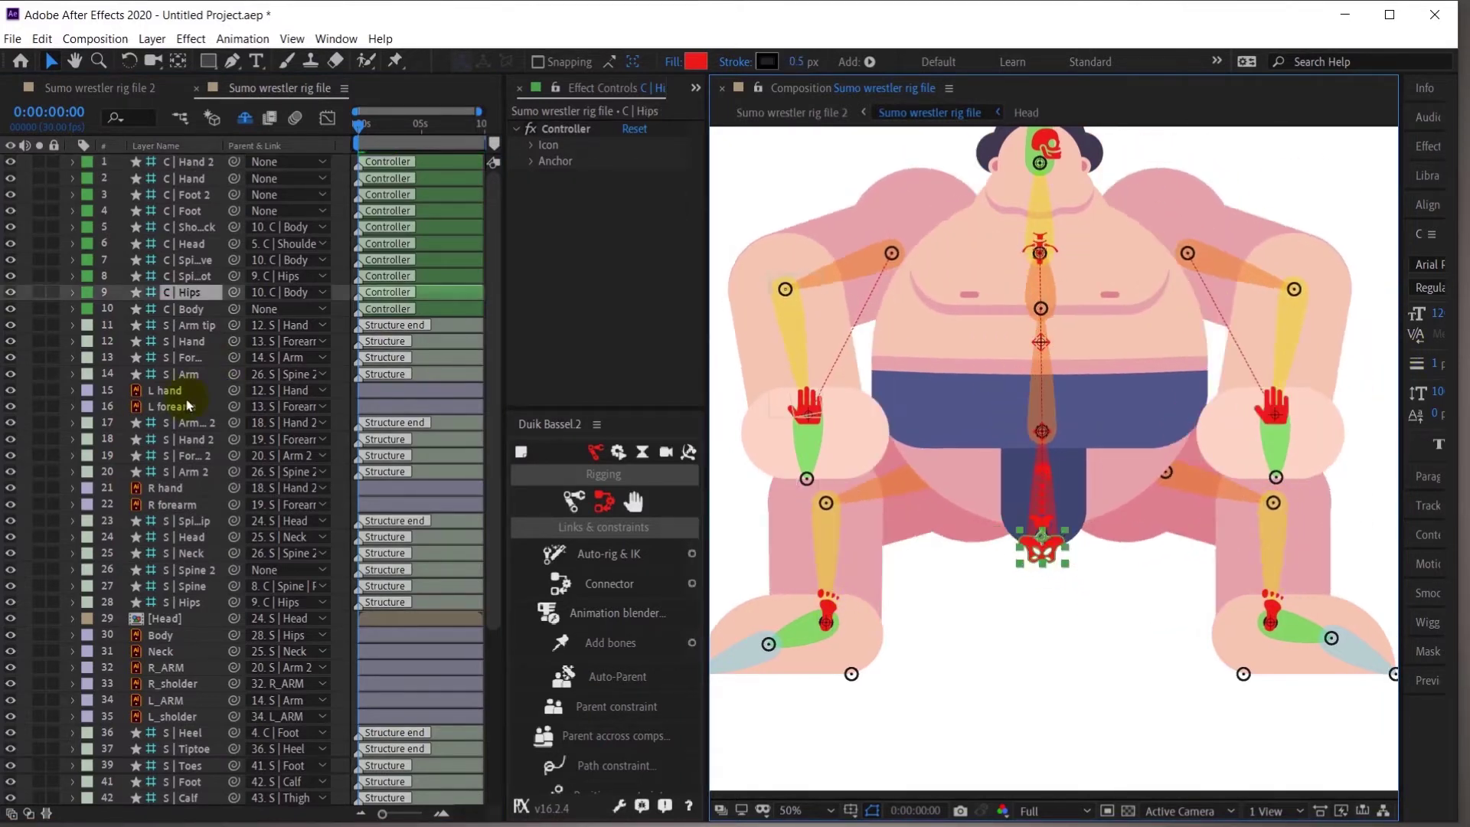
Reparent the Head precomp layer to the Neck artwork layer
left_click(207, 617)
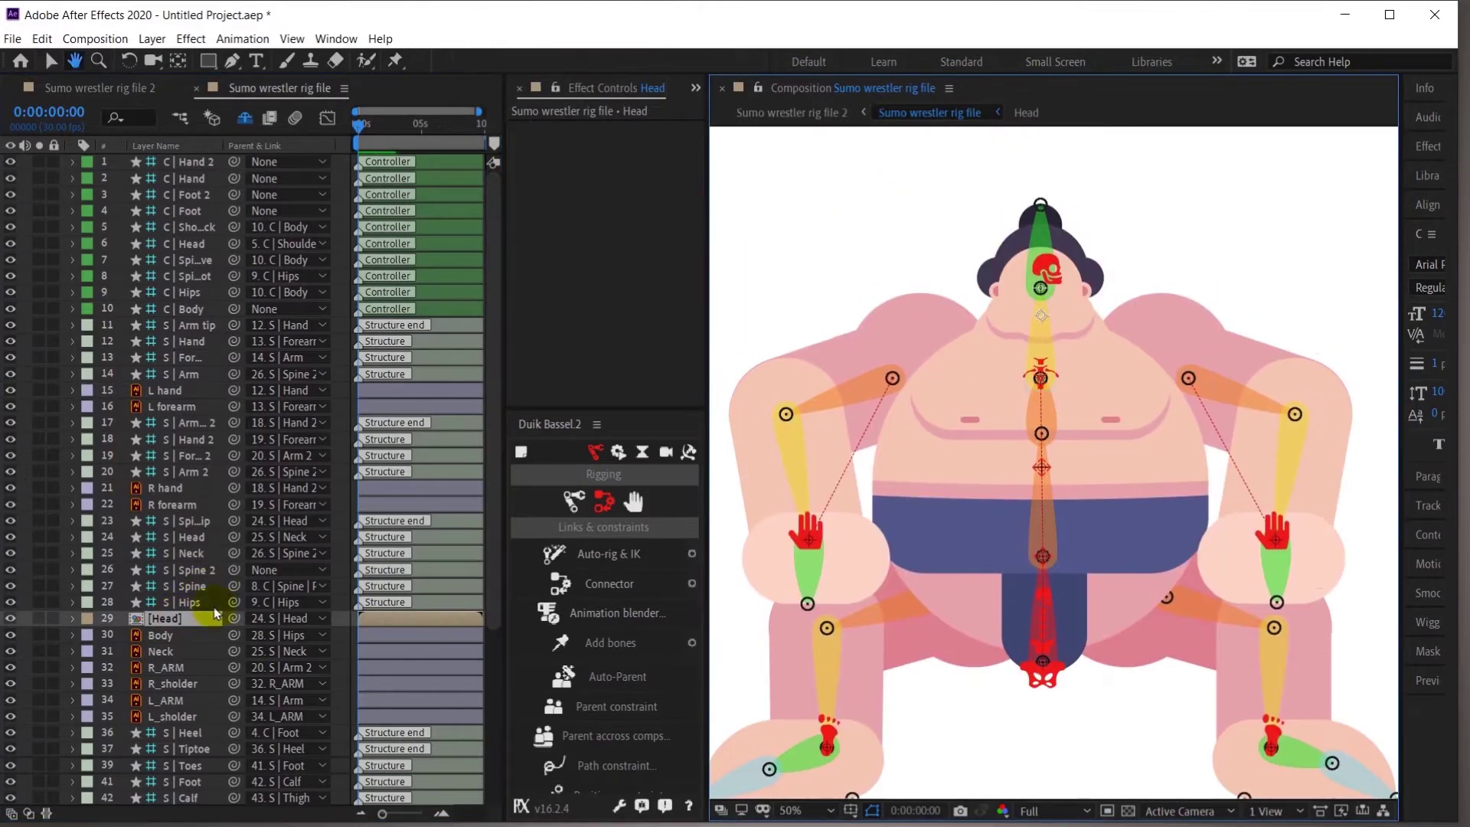
scroll(274, 597, "down", 2)
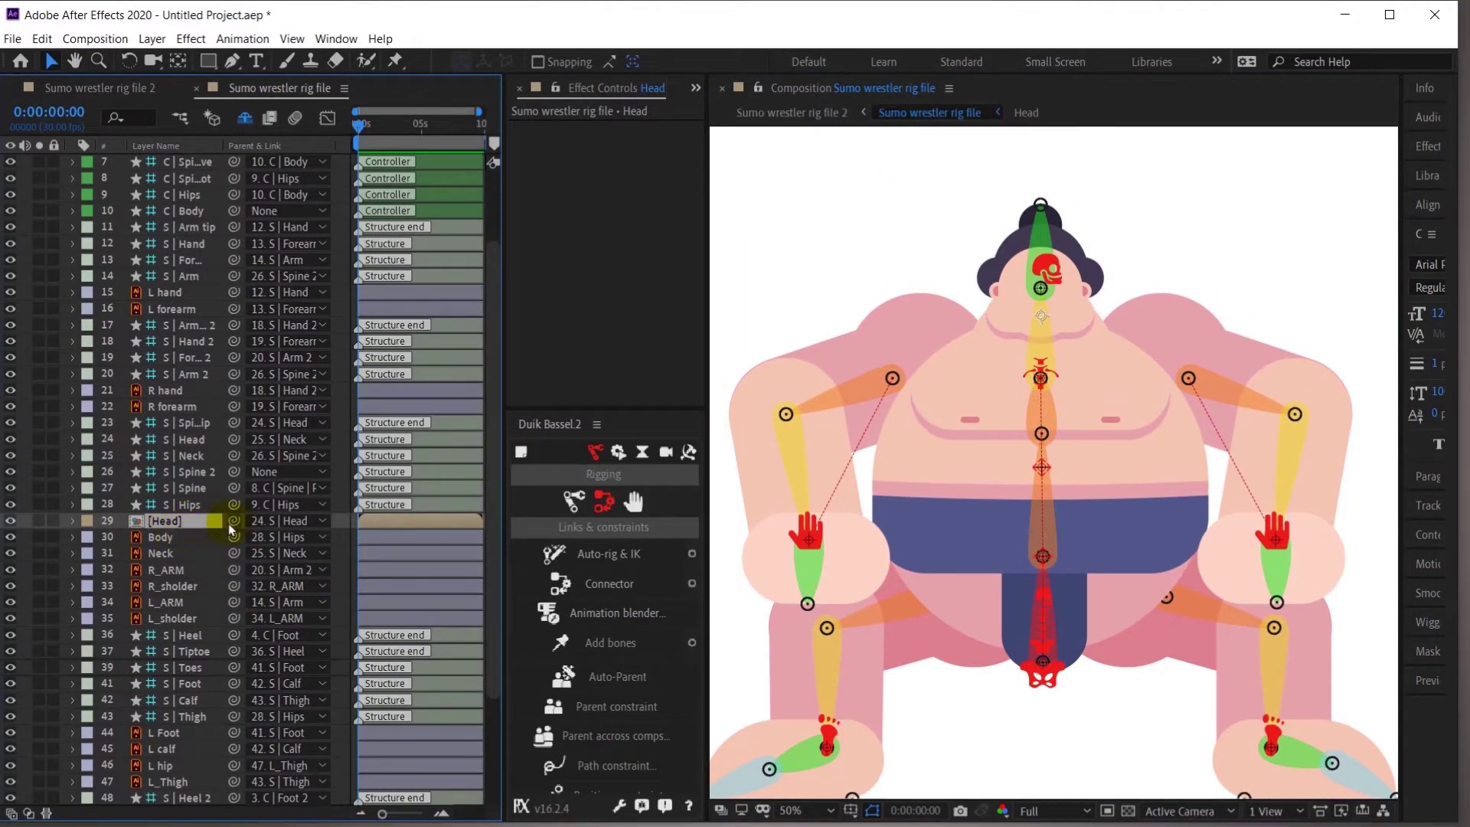
left_click_drag(235, 521, 177, 554)
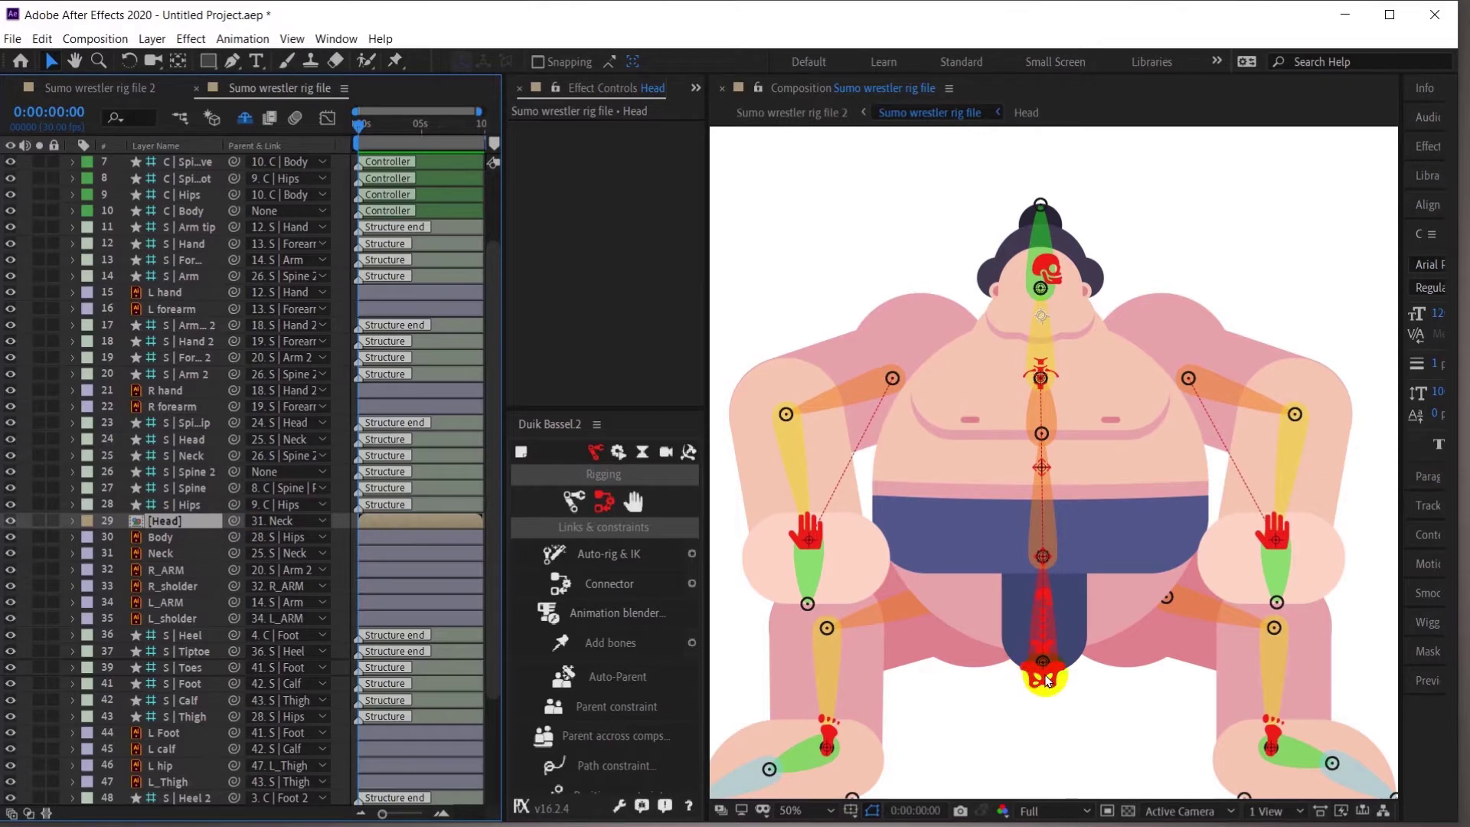
Test the rig by moving the hips controller and the C | Hand controller in turn, undoing each move
left_click(191, 506)
scroll(181, 318, "up", 2)
left_click(182, 292)
left_click_drag(1042, 678, 835, 739)
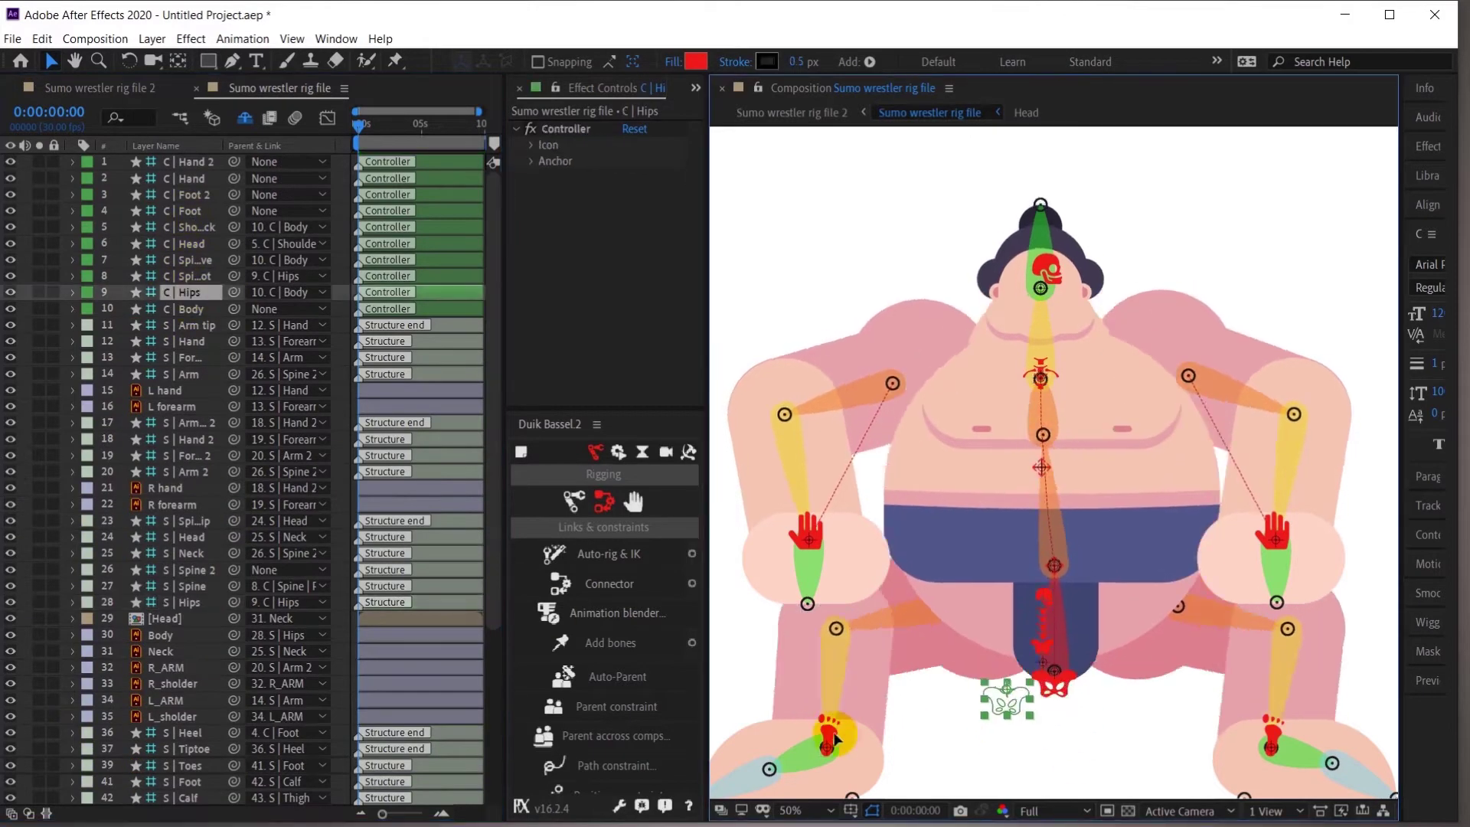
key("ctrl+z")
left_click_drag(1108, 535, 1143, 496)
left_click_drag(845, 498, 777, 452)
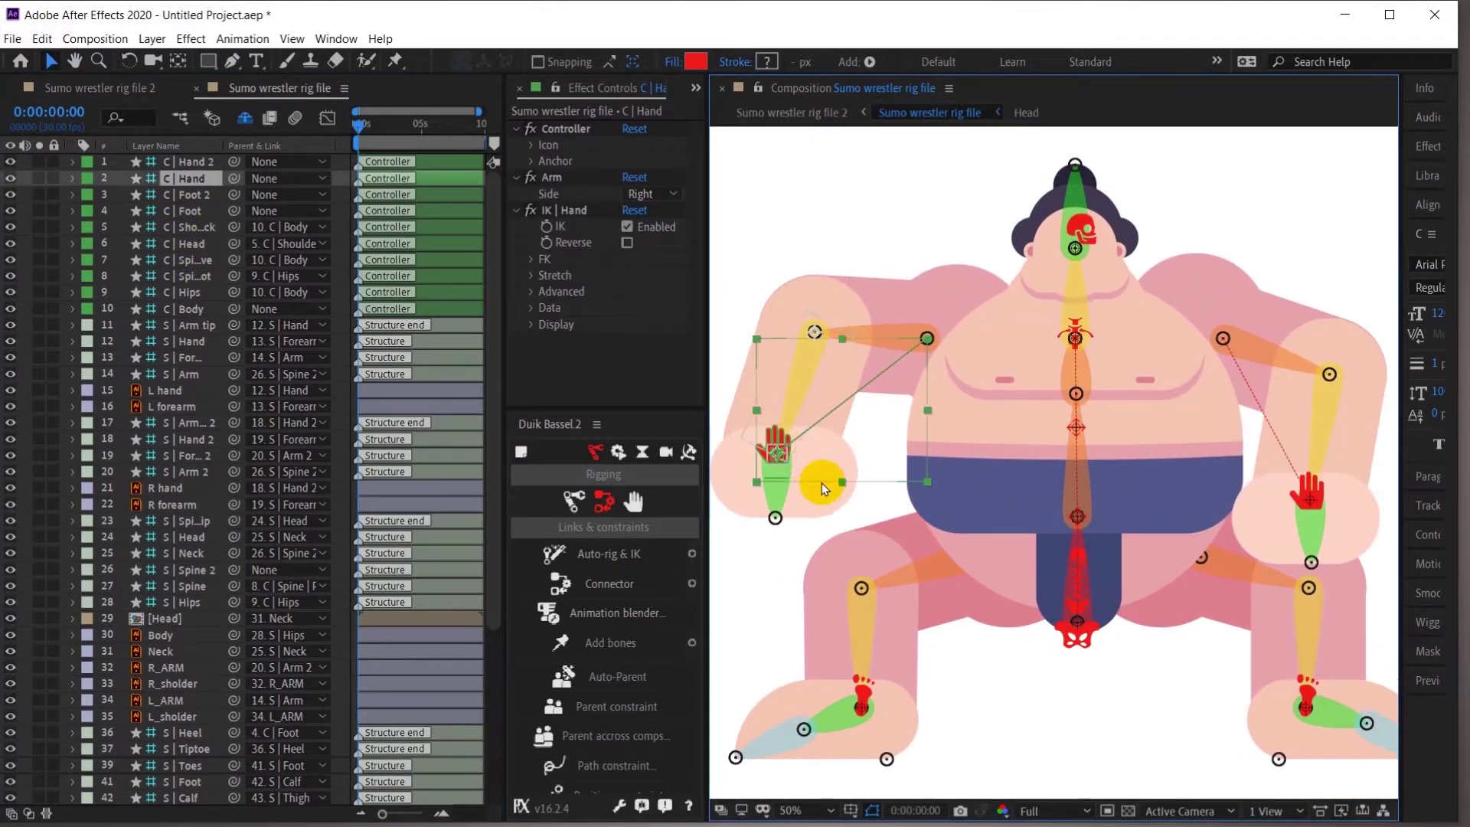
key("ctrl+z")
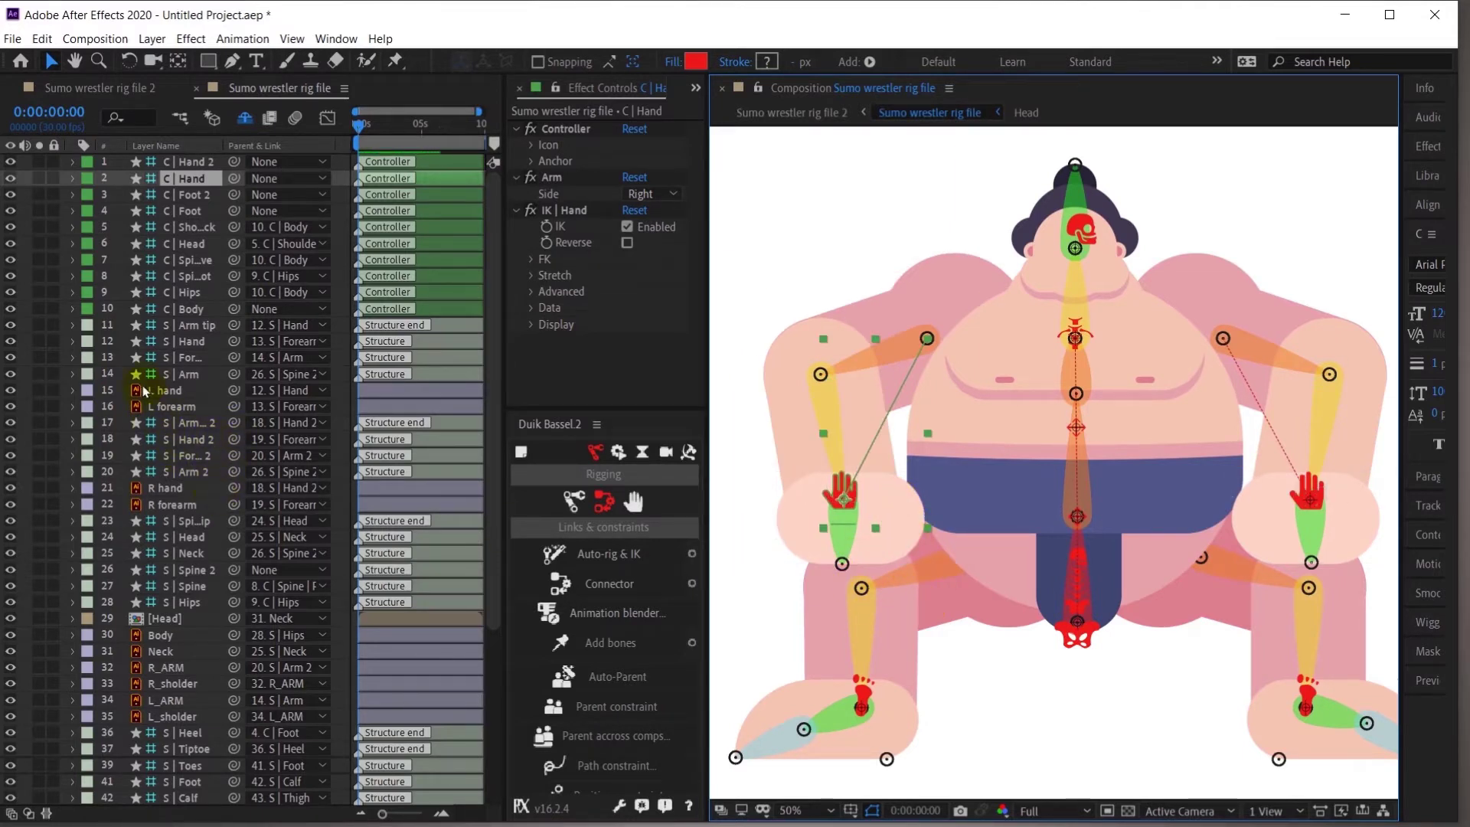
Parent the C | Hand 2 controller to the R calf layer and the C | Hand controller to the L calf layer
left_click(194, 163)
left_click(193, 178)
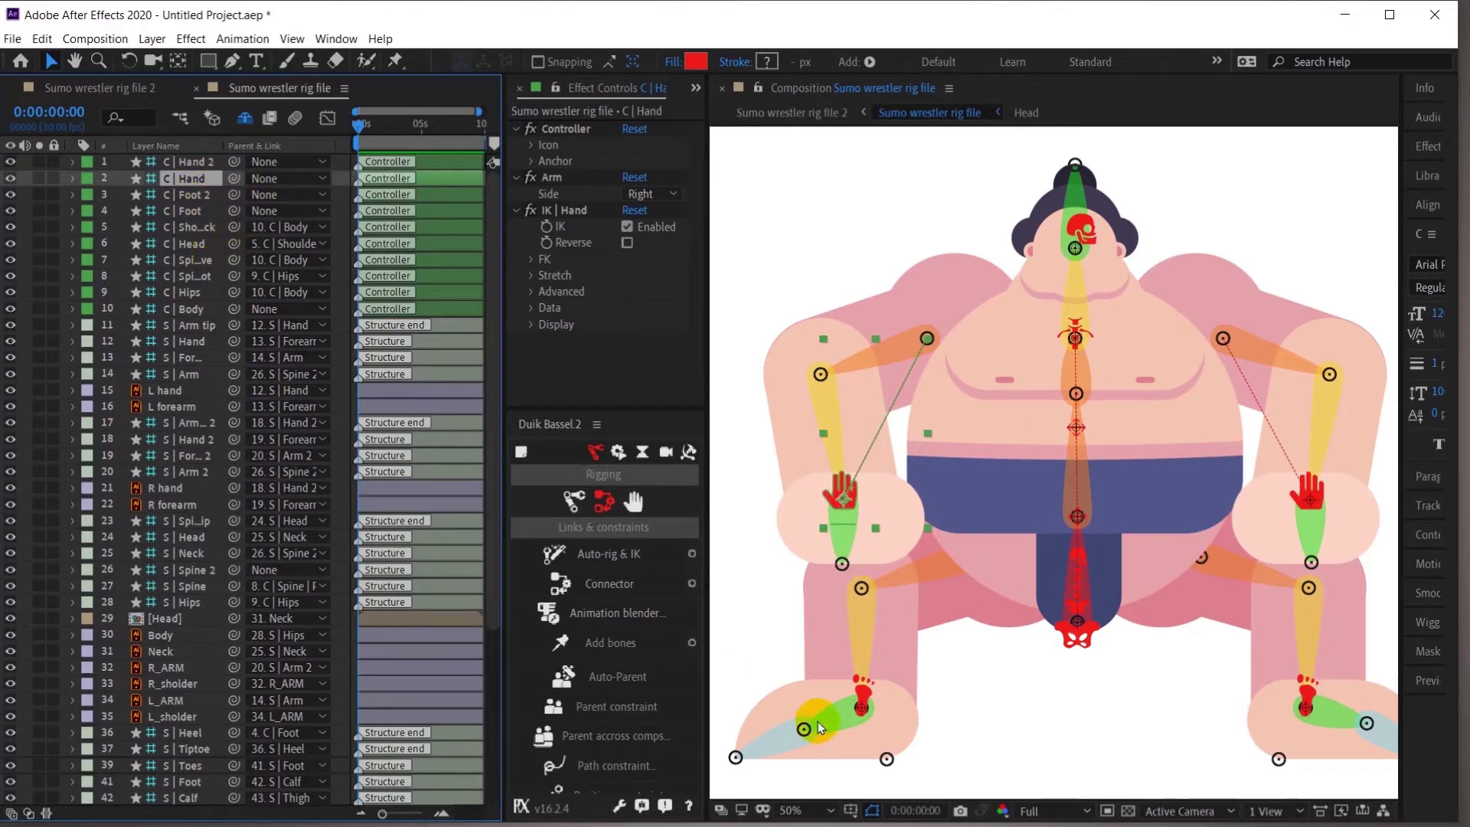
scroll(219, 779, "down", 5)
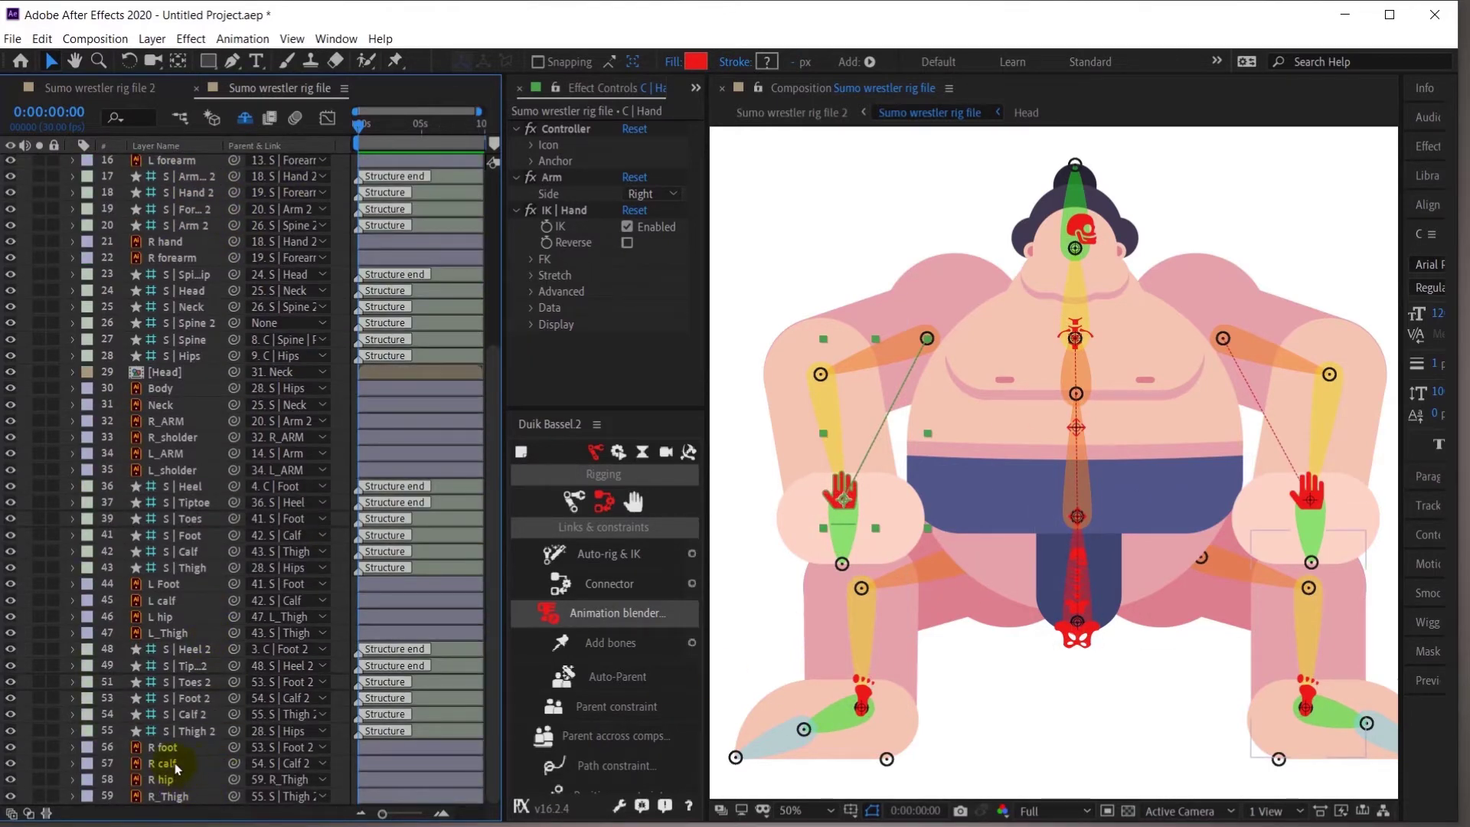
left_click(163, 602)
scroll(168, 597, "up", 5)
left_click(194, 178)
left_click_drag(234, 177, 138, 765)
scroll(227, 403, "up", 5)
Test that the hand follows the leg by moving the C | Foot 2 controller outward and up, and undo the move
left_click(193, 196)
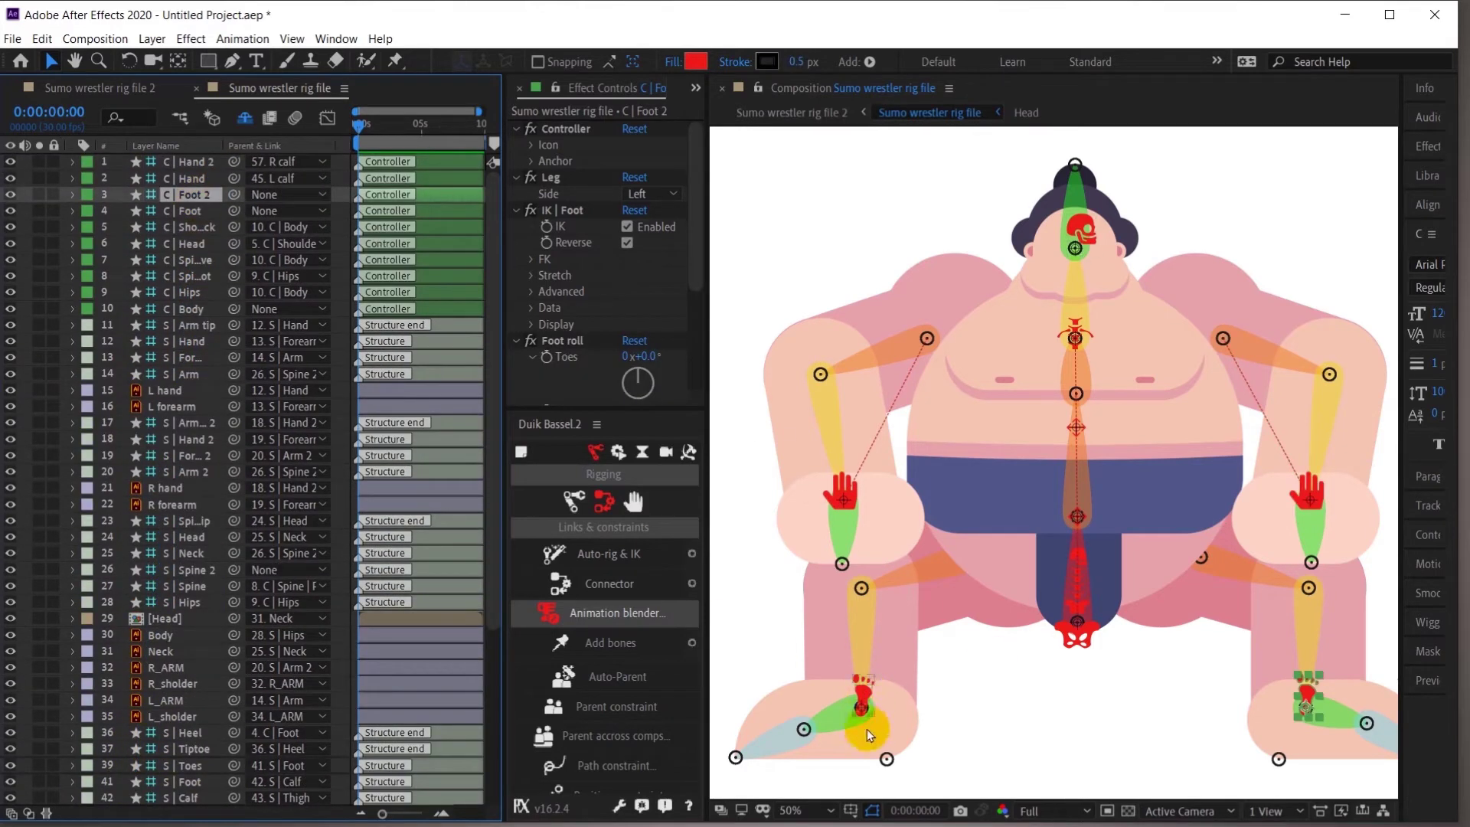
left_click_drag(1247, 674, 1148, 617)
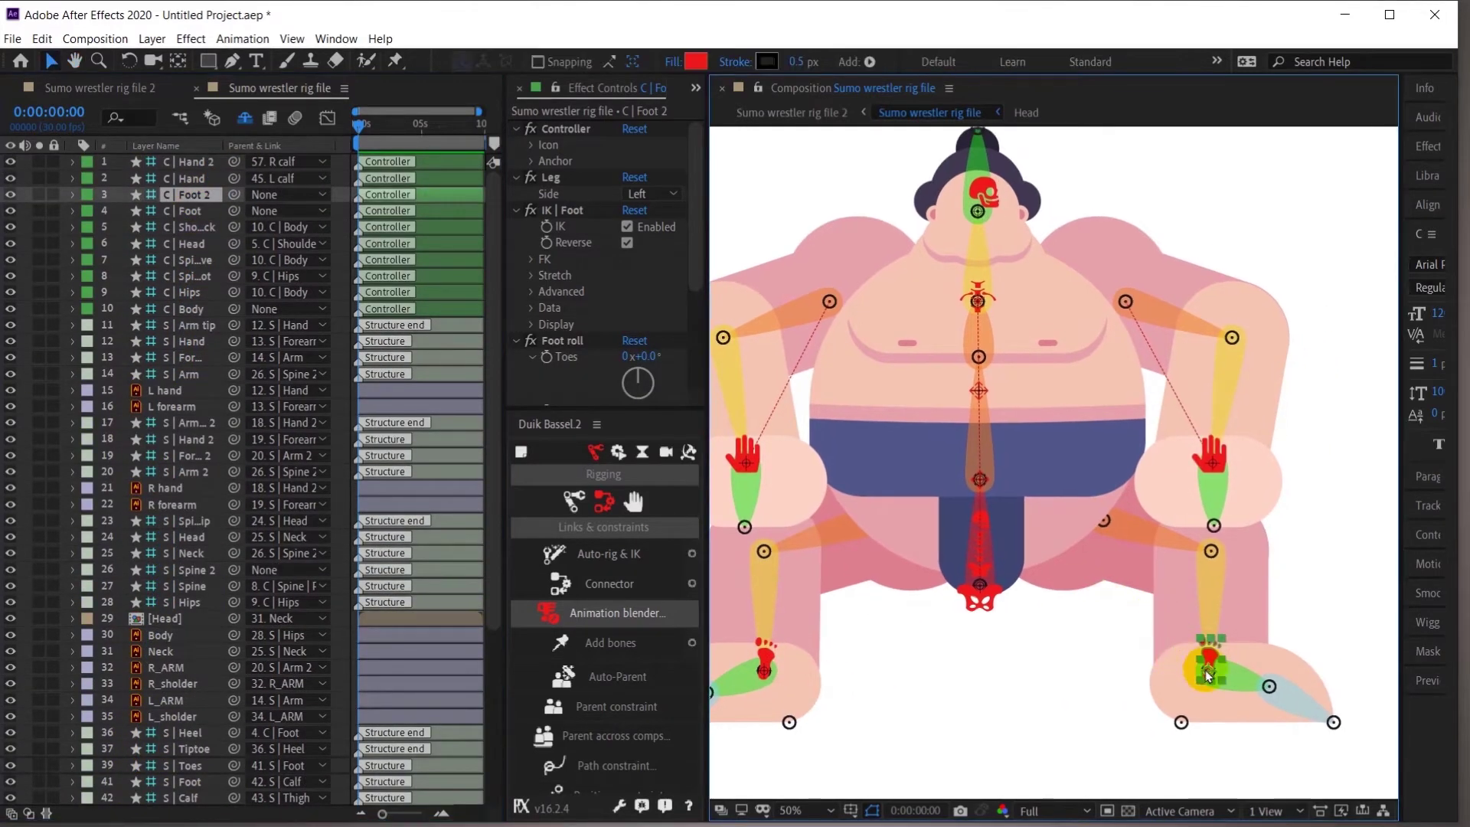
mouse_move(1208, 674)
left_mouse_down()
mouse_move(1304, 616)
mouse_move(1280, 642)
mouse_move(1225, 653)
mouse_move(1267, 614)
mouse_move(1210, 657)
left_mouse_up()
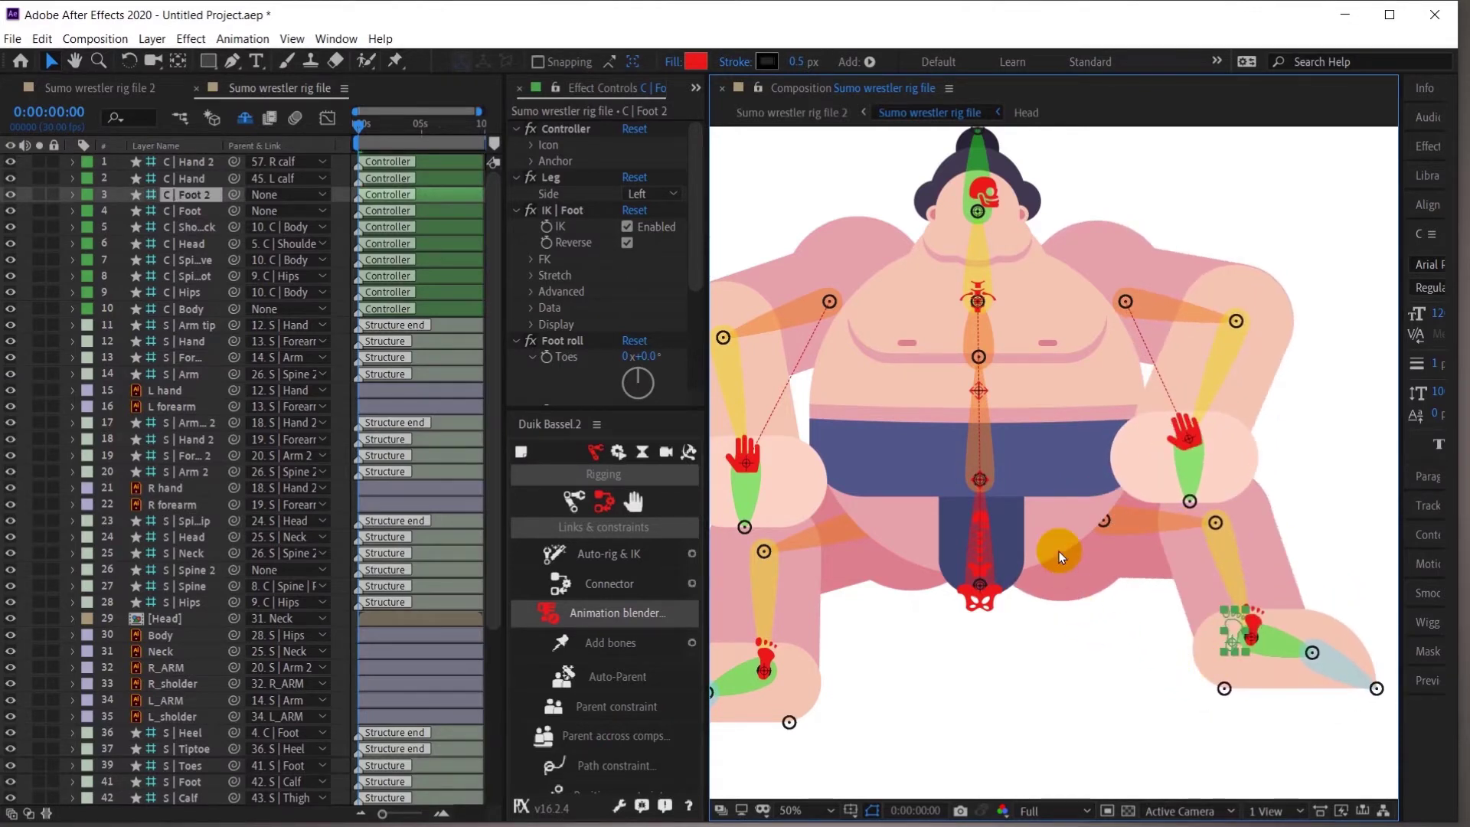
key("ctrl+z")
scroll(1129, 612, "down", 1)
scroll(1010, 498, "up", 1)
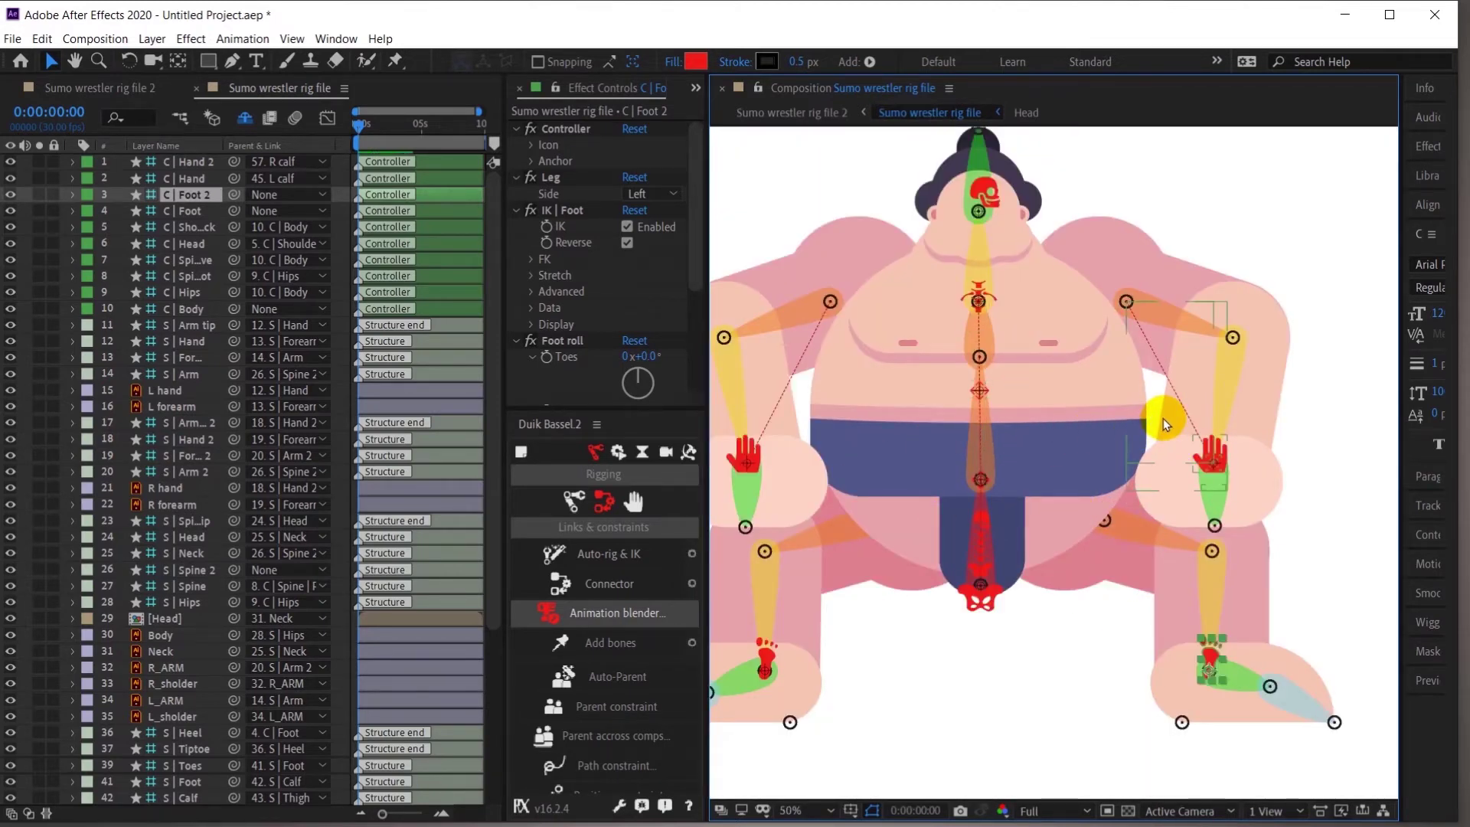
Select all Duik structure layers and mark them as shy to hide them from the timeline
key("comma")
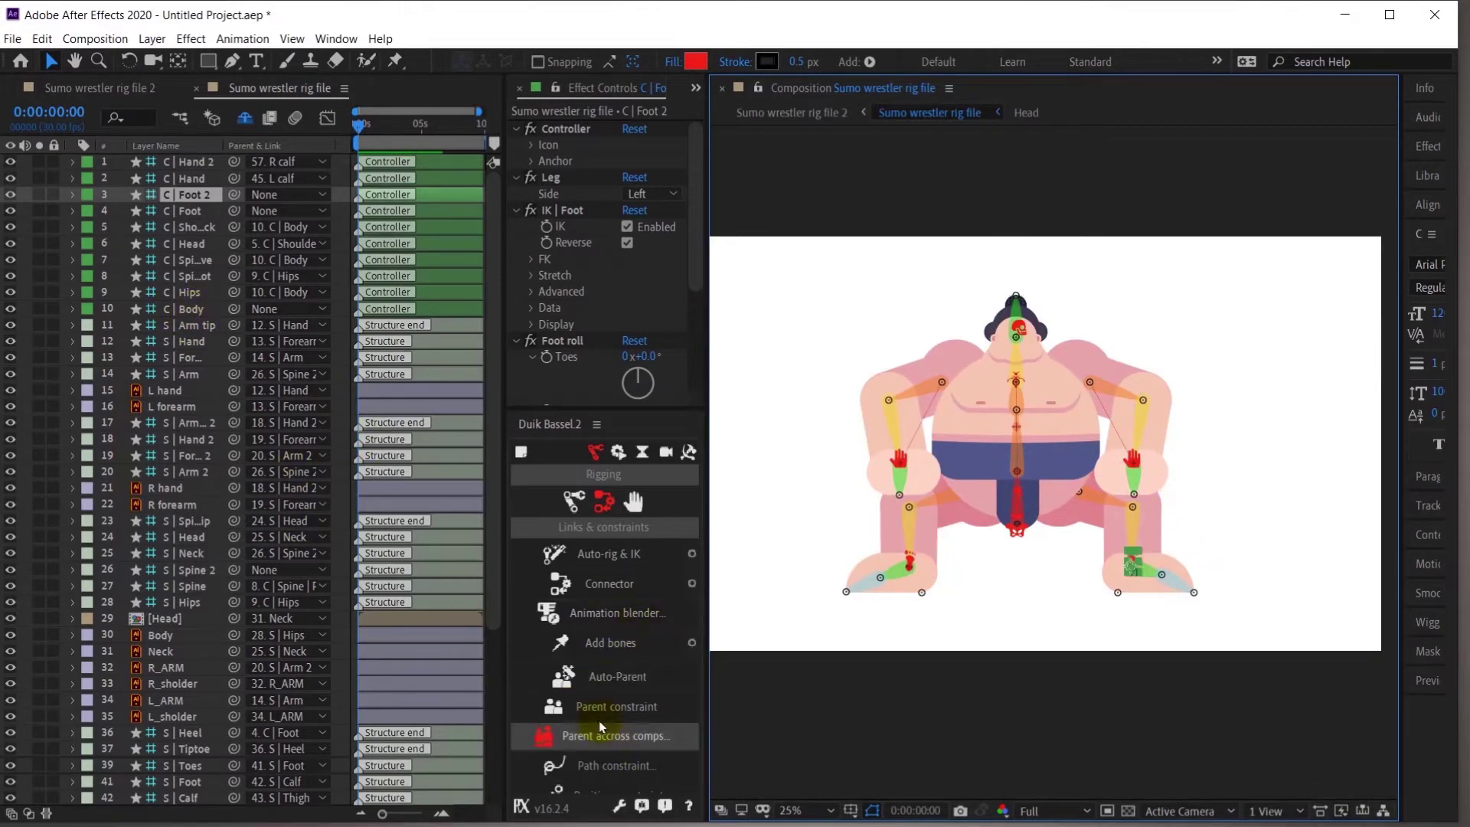
left_click(574, 501)
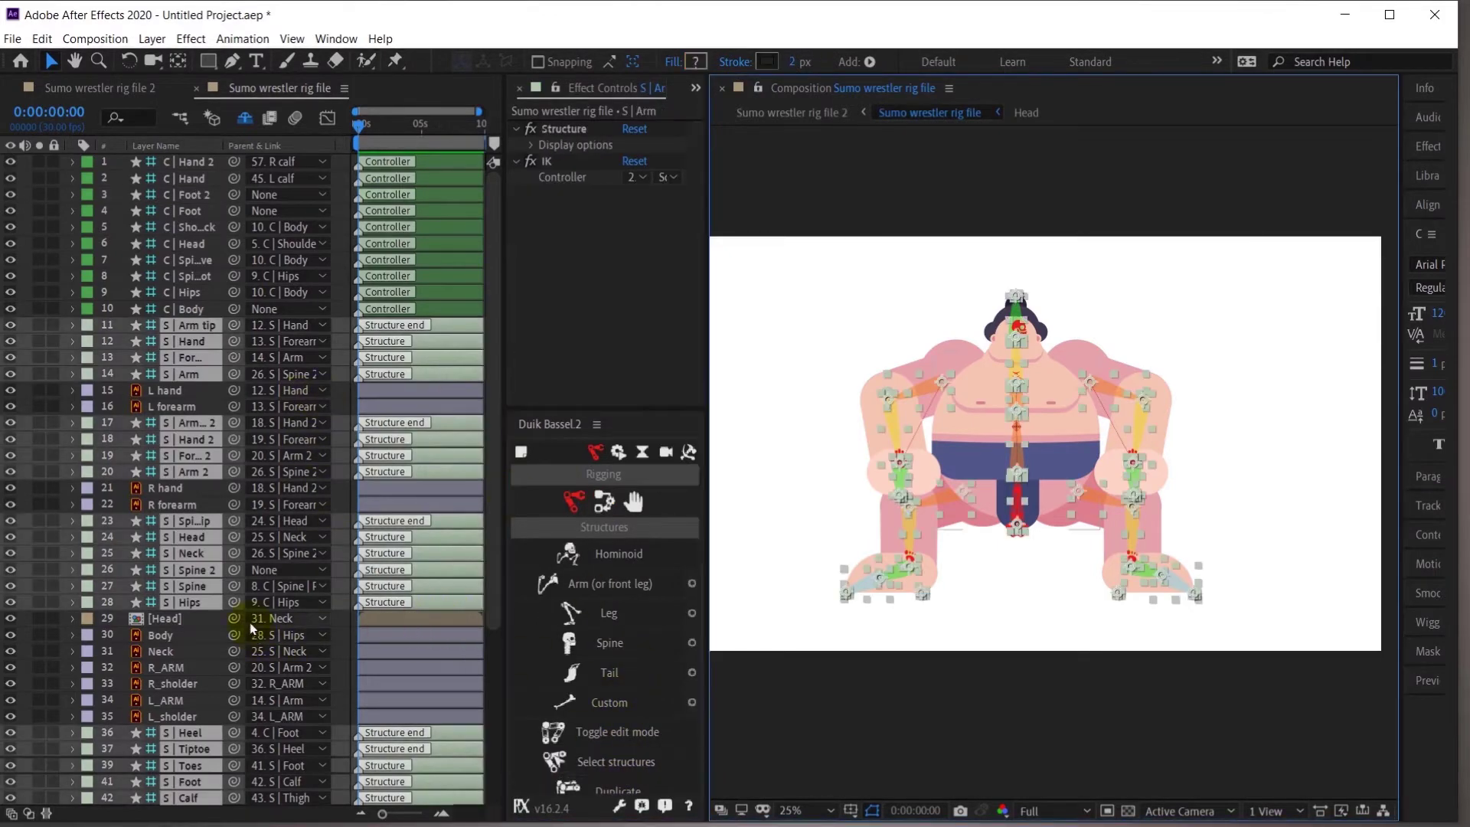
left_click(11, 813)
left_click(233, 588)
left_click(234, 587)
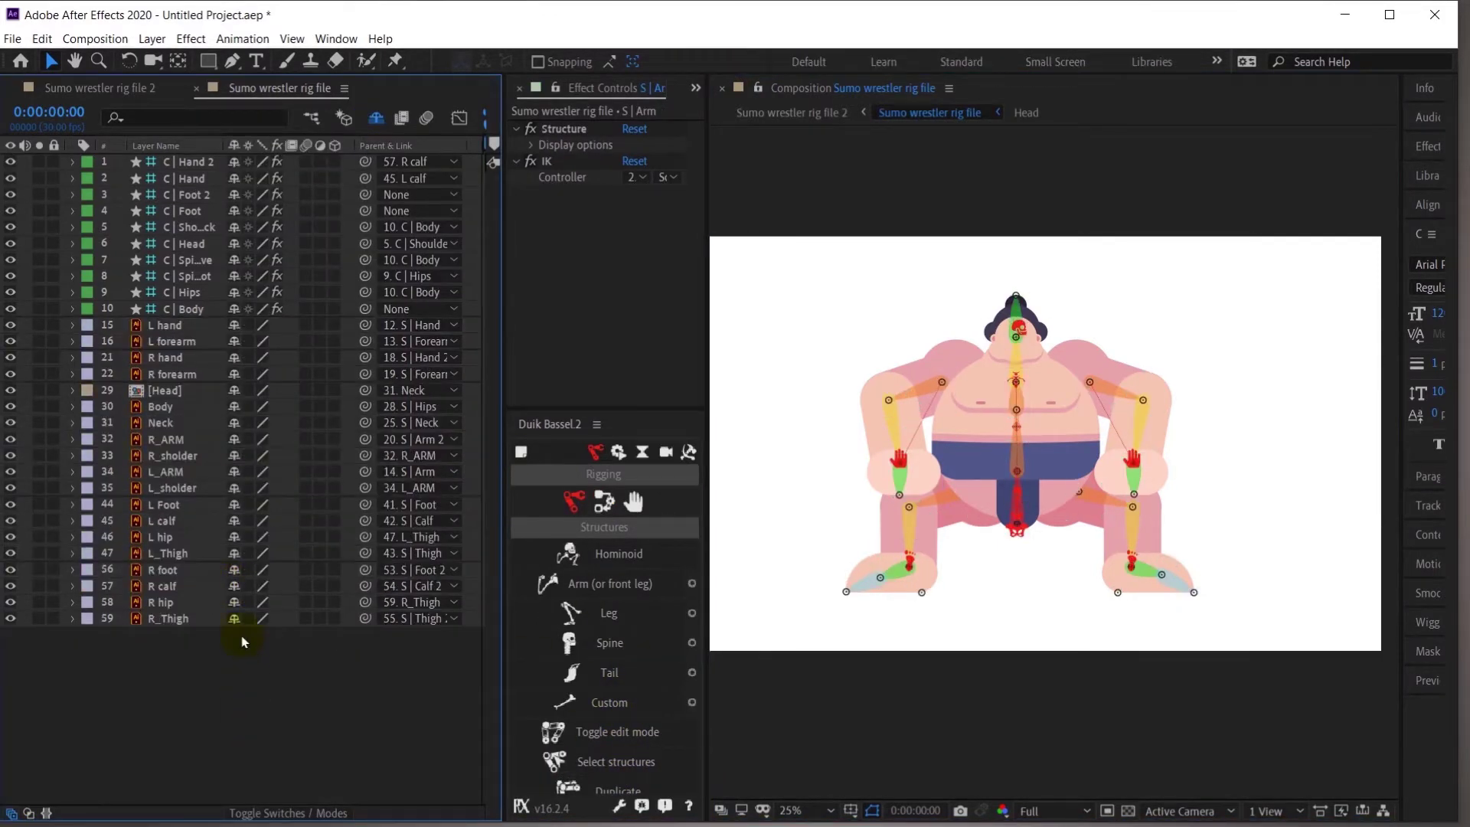
Lock all artwork layers from L hand to R_Thigh and hide them from the timeline as shy layers
left_click(168, 328)
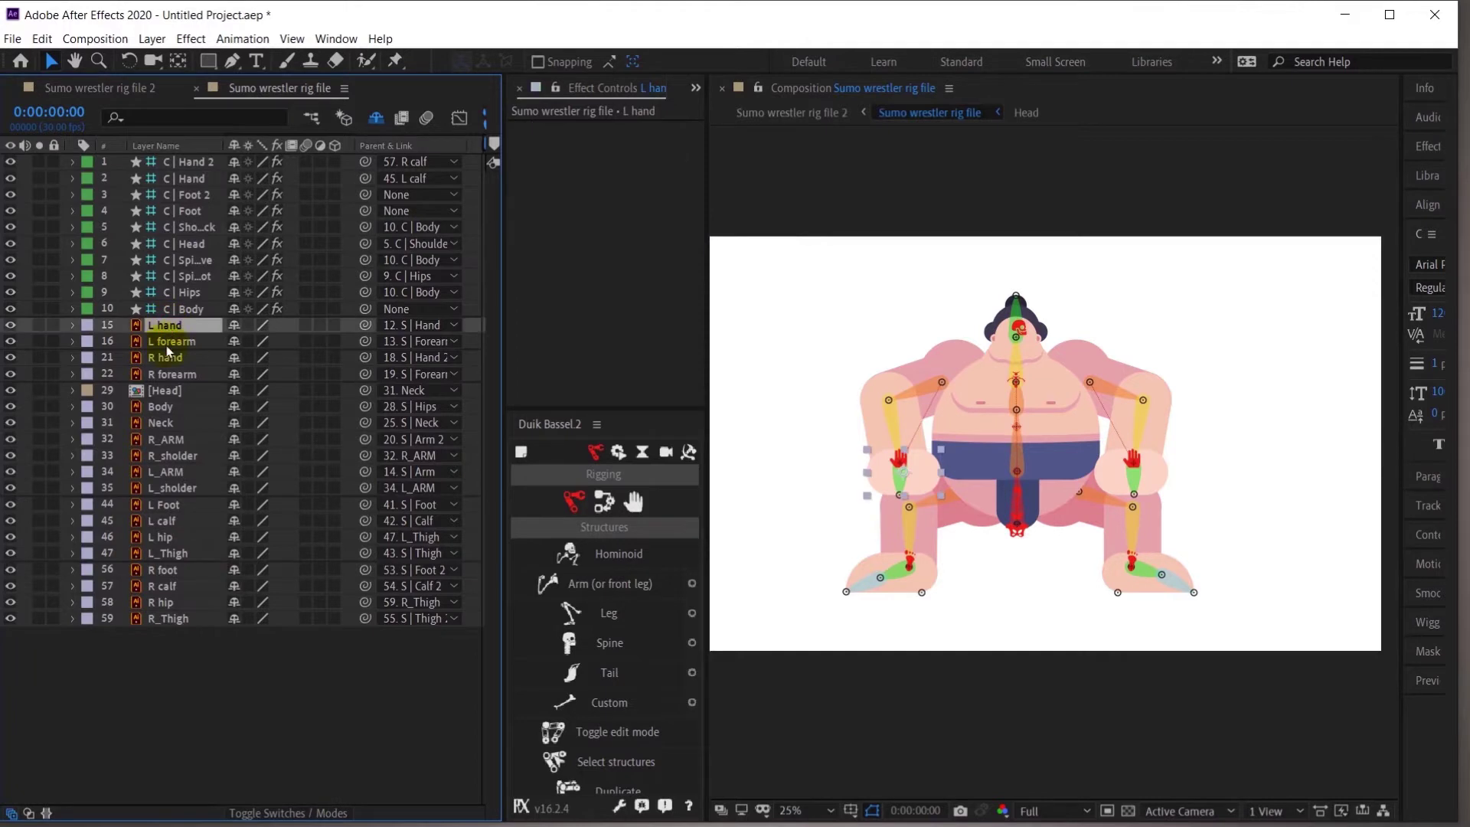
left_click(168, 622, "shift")
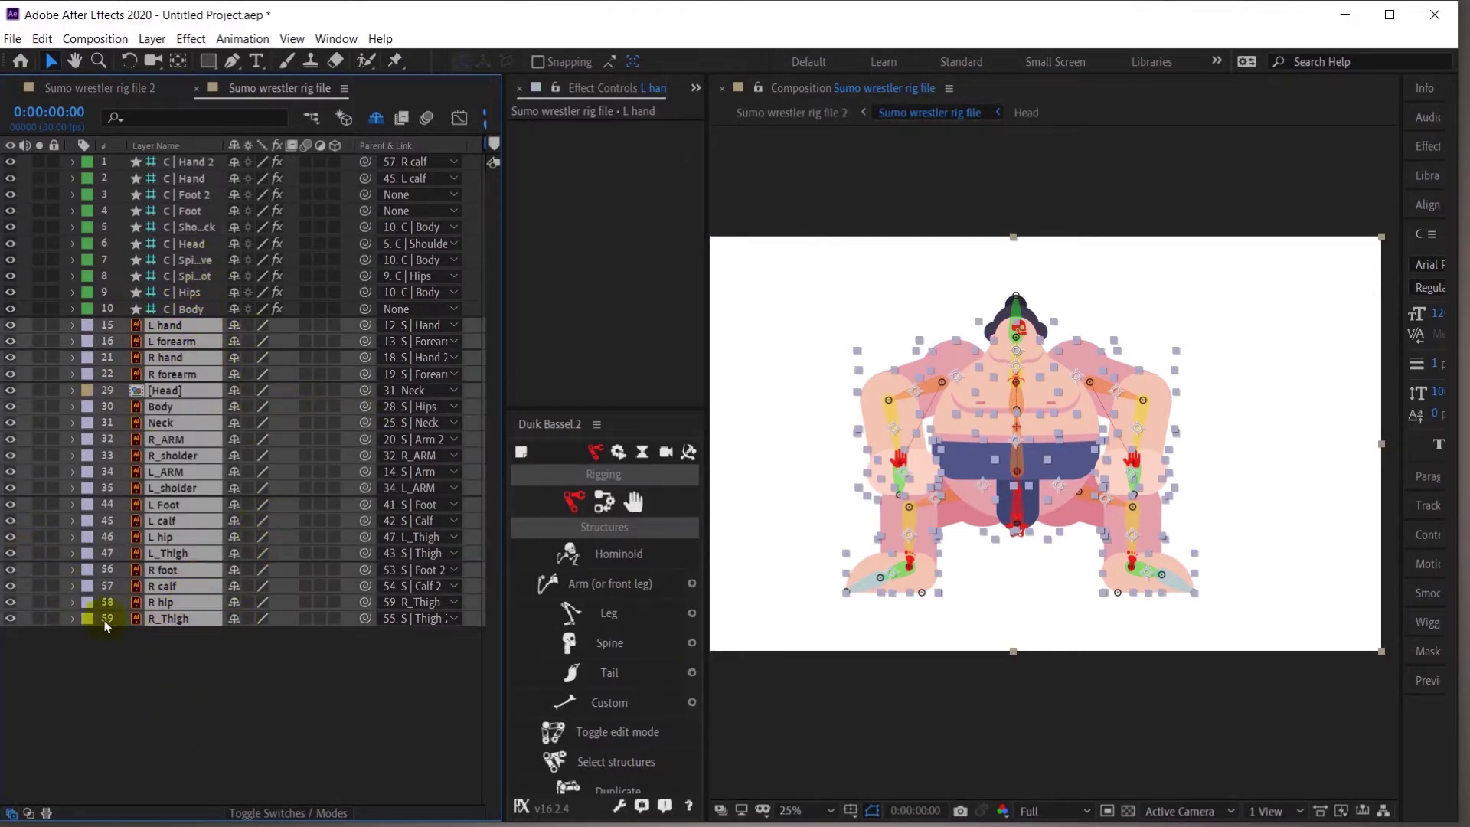
left_click(51, 619)
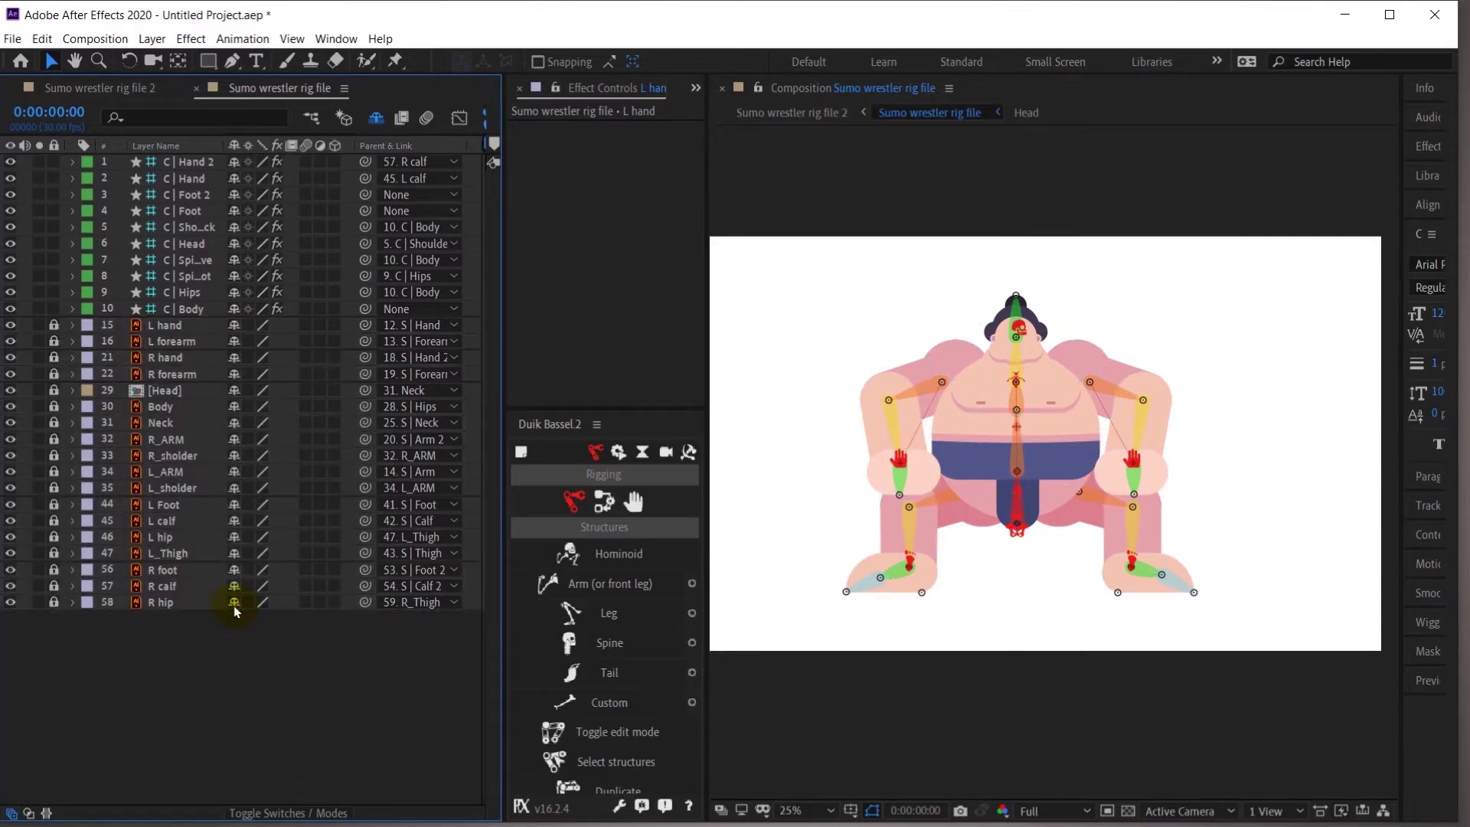
left_click(234, 325)
left_click(376, 118)
left_click(376, 118)
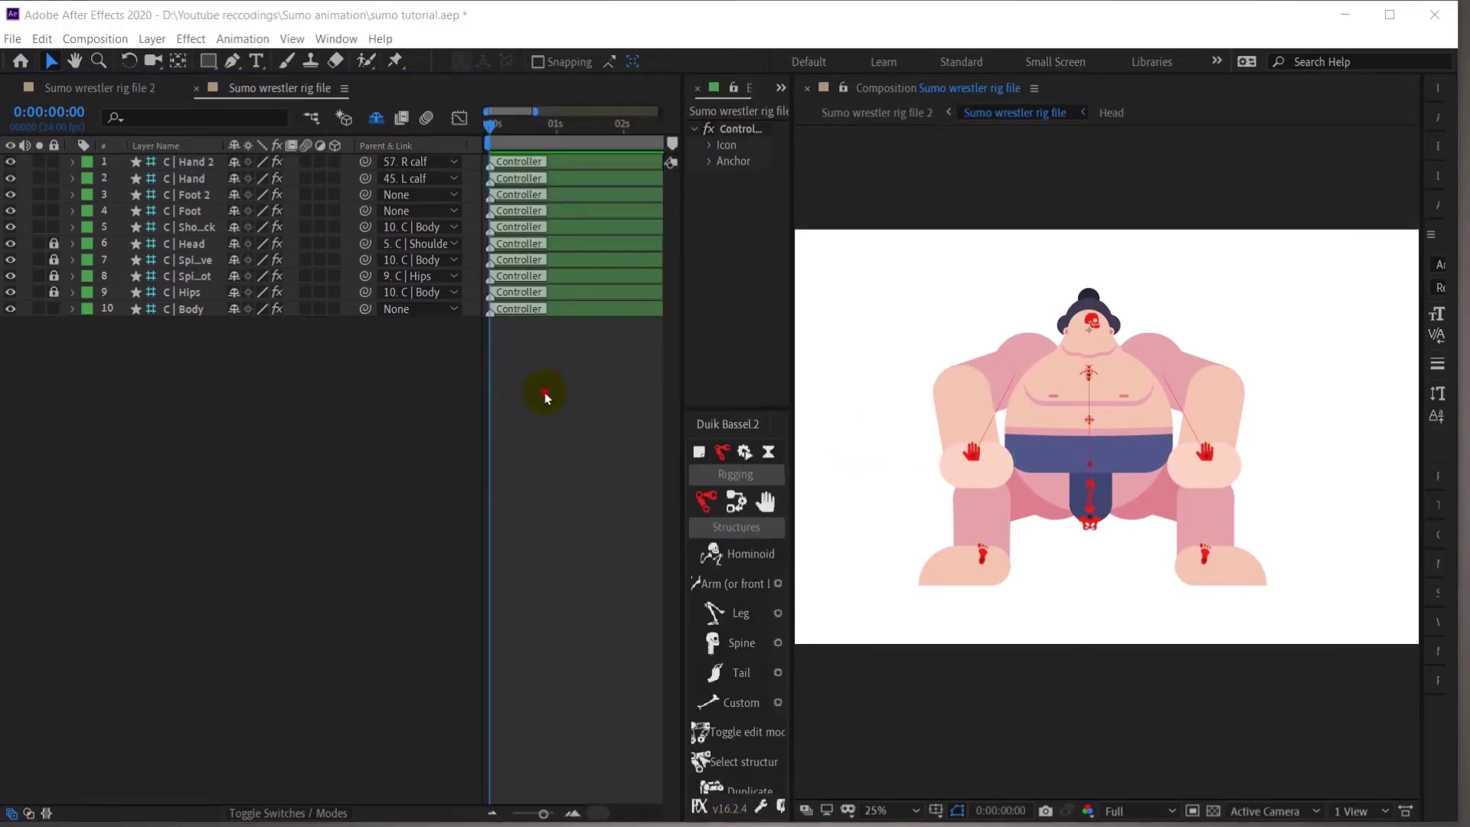
Set initial Position and Rotation keyframes at frame 0 on the unlocked hand, foot, shoulder and body controllers
left_click(544, 393)
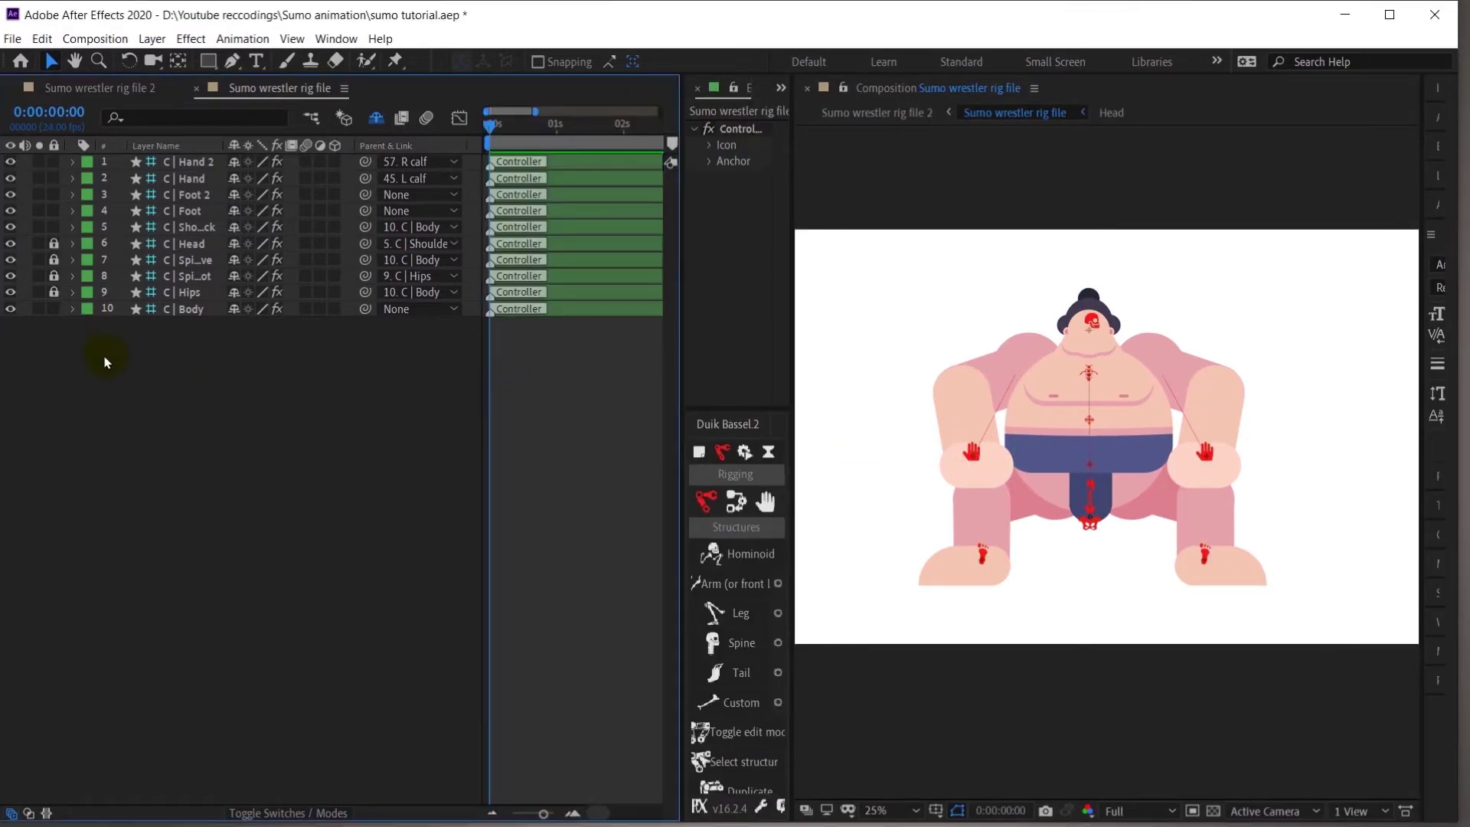
left_click(181, 309)
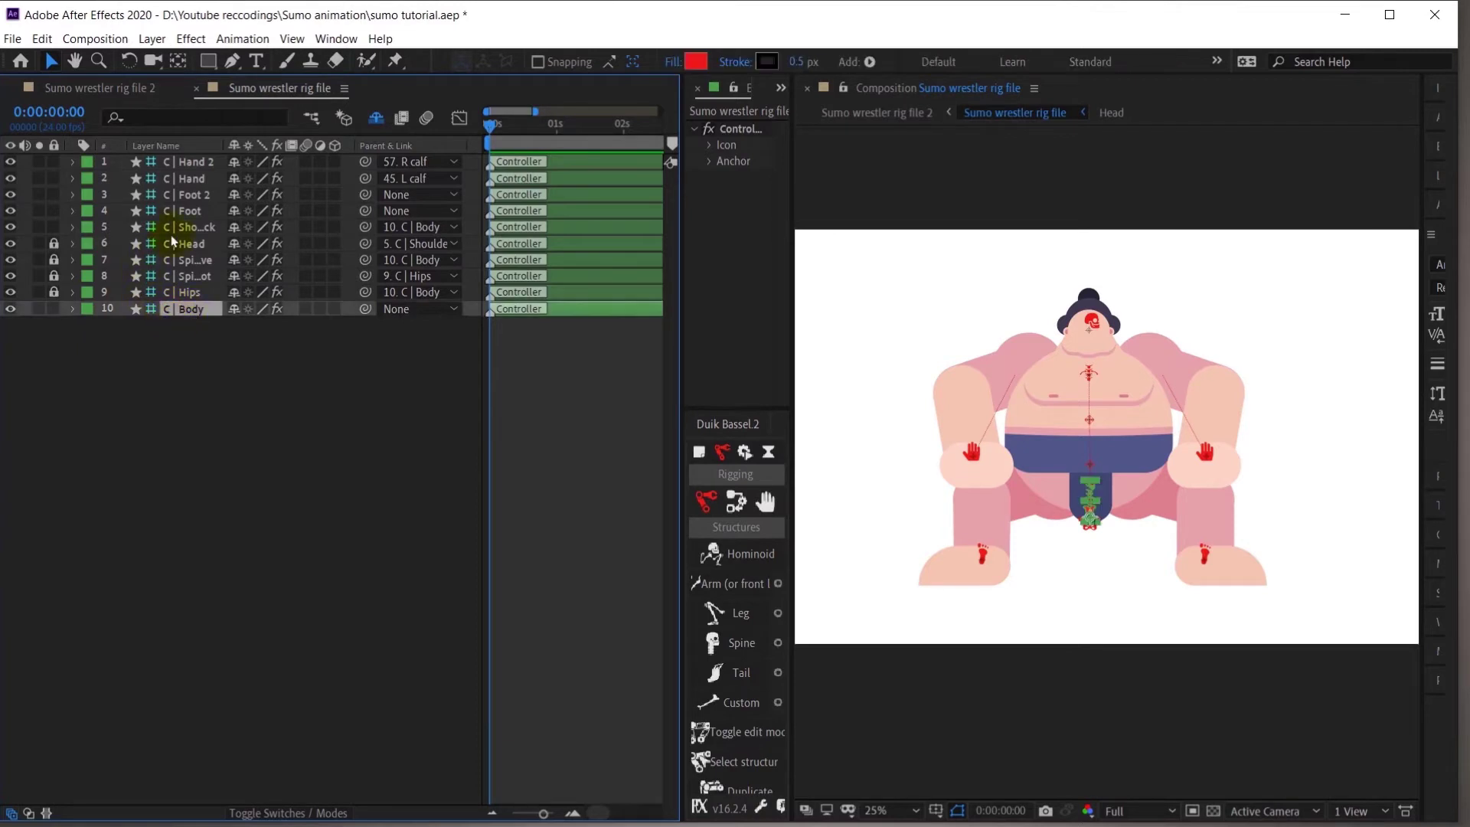
left_click(192, 227, "ctrl")
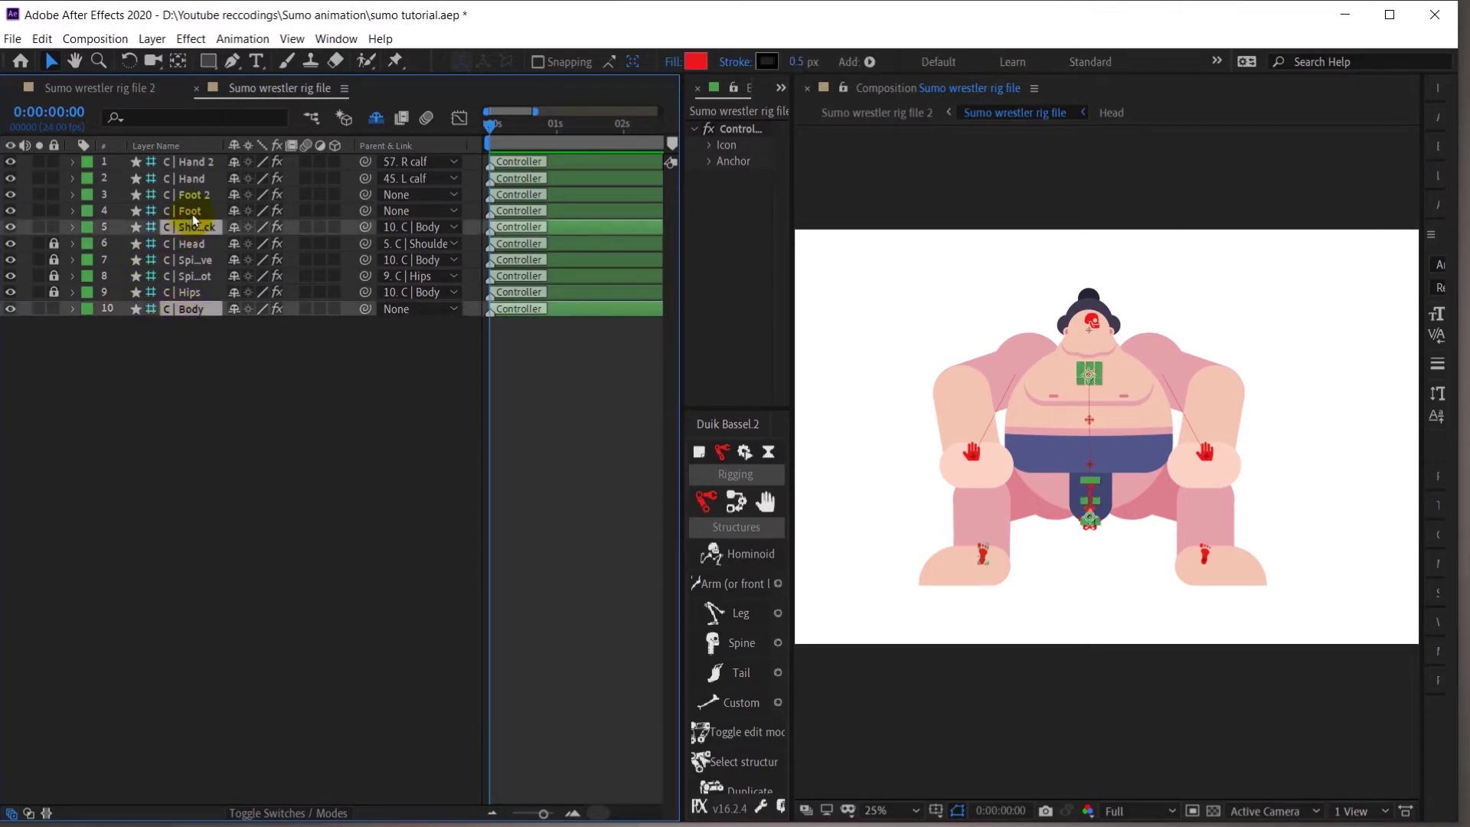
left_click(195, 211, "ctrl")
left_click(195, 195, "ctrl")
left_click(195, 179, "ctrl")
left_click(204, 161, "ctrl")
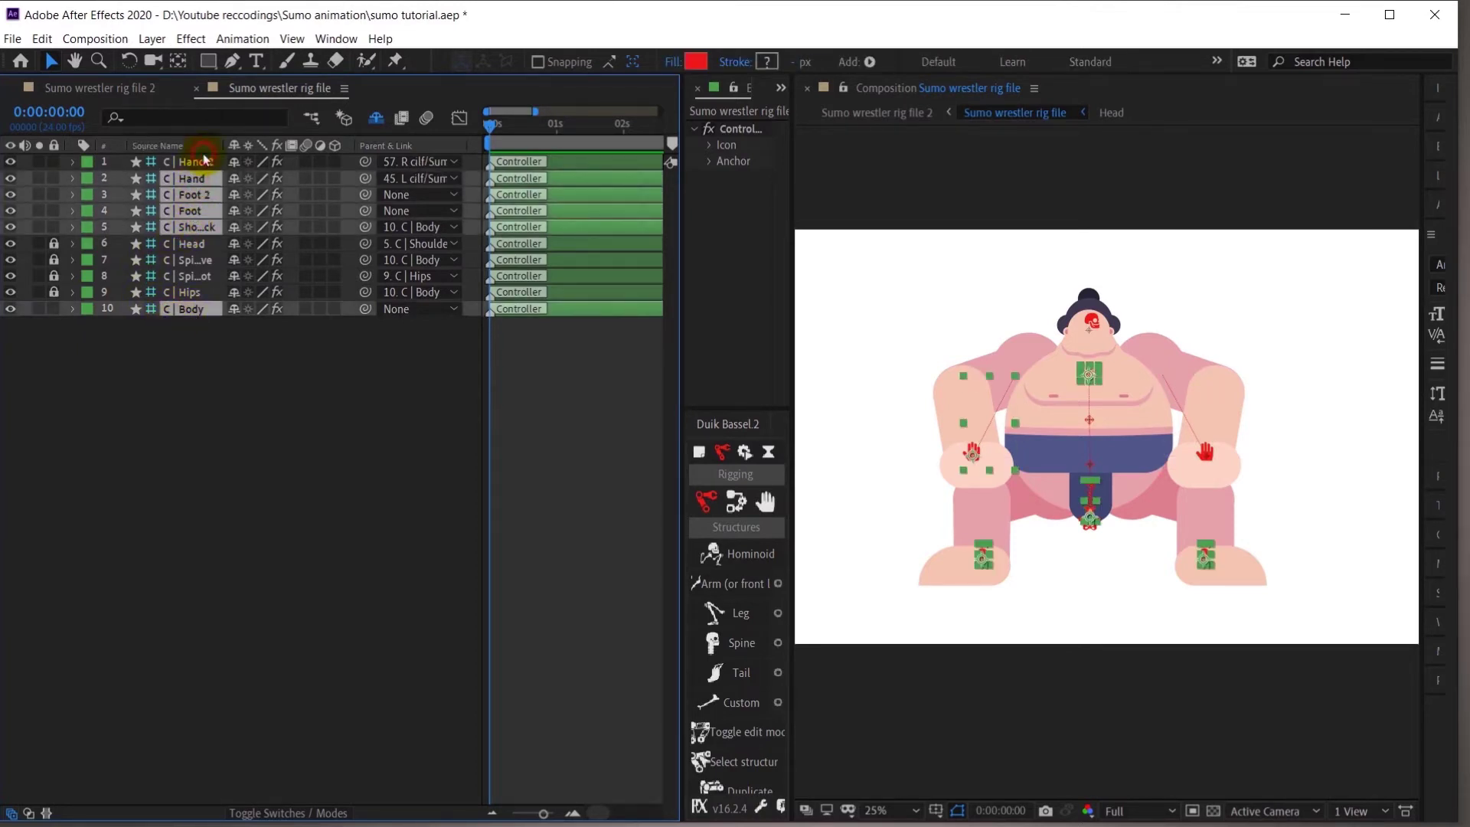
left_click(197, 162, "ctrl")
left_click(187, 146)
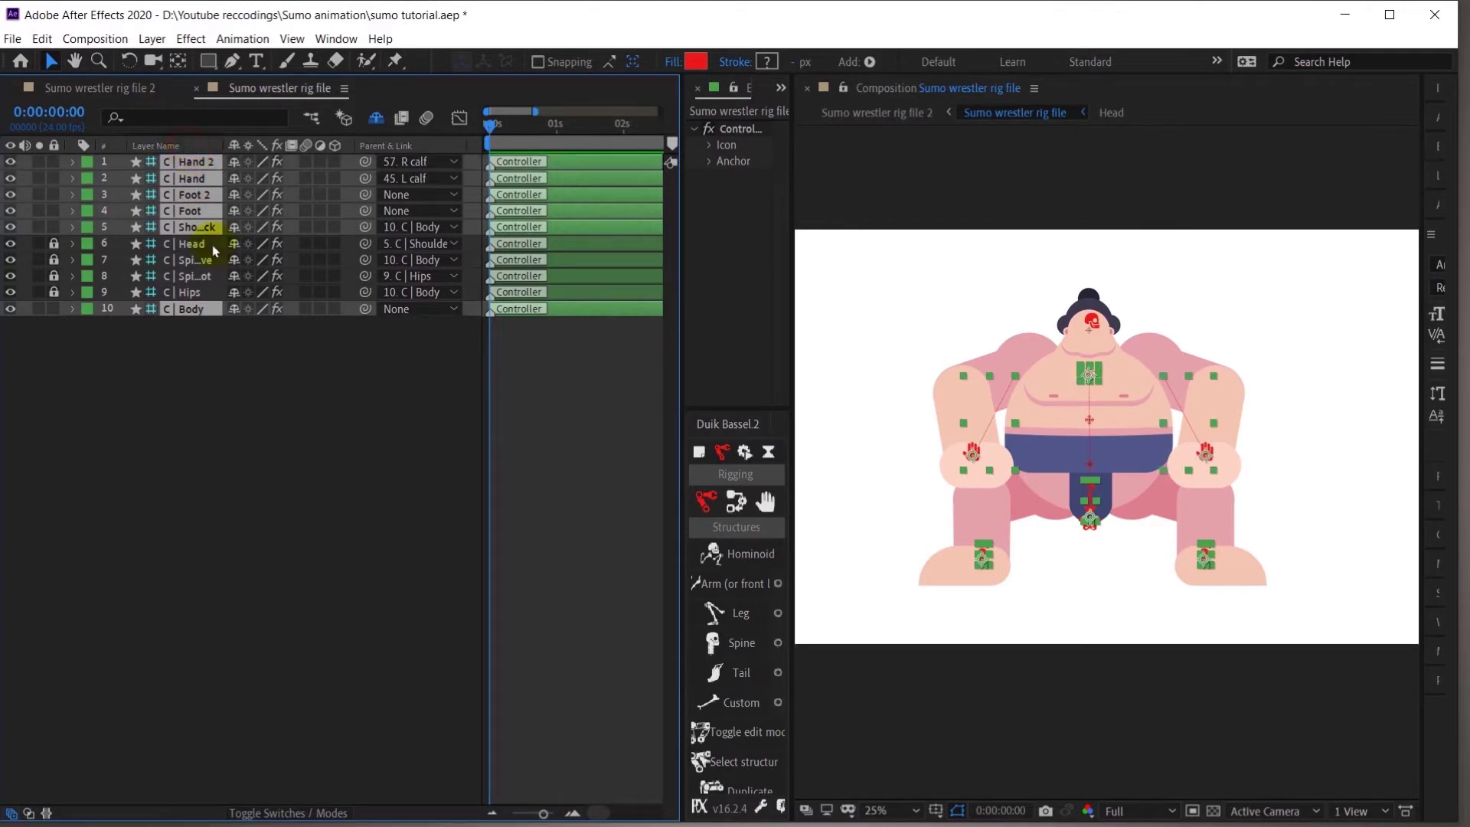
key("p")
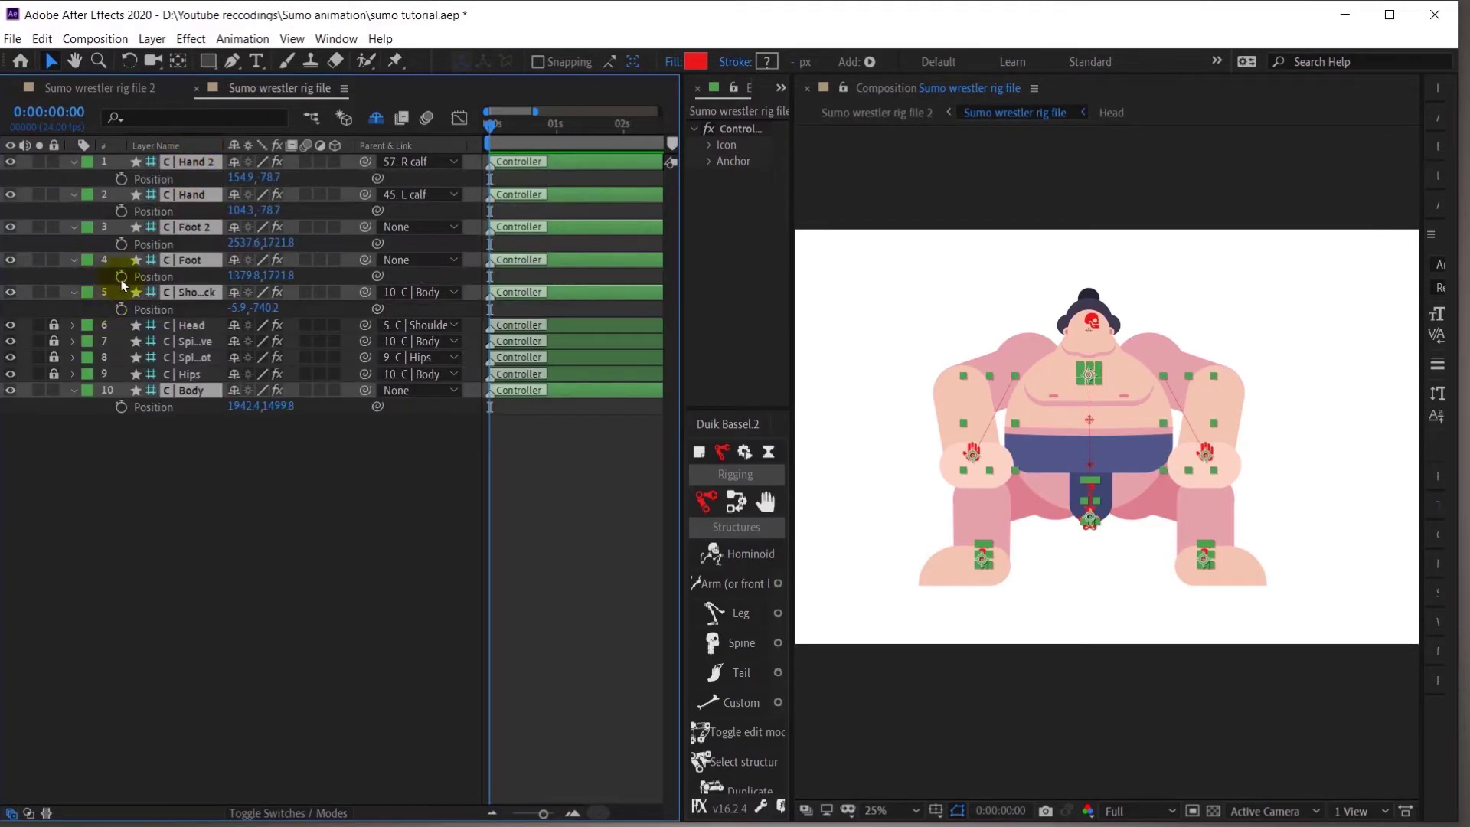
left_click(121, 277)
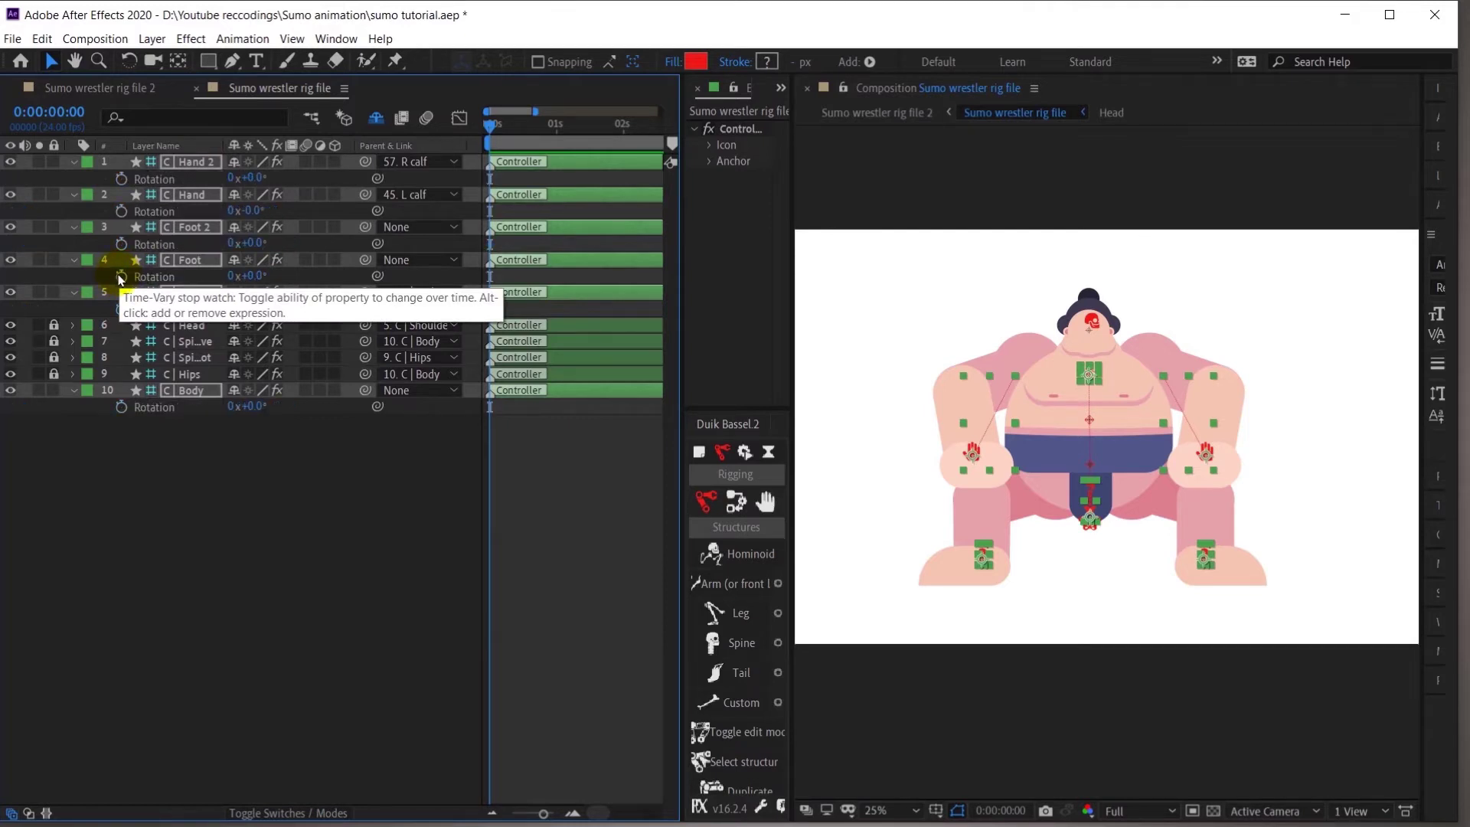
key("r")
left_click(230, 490)
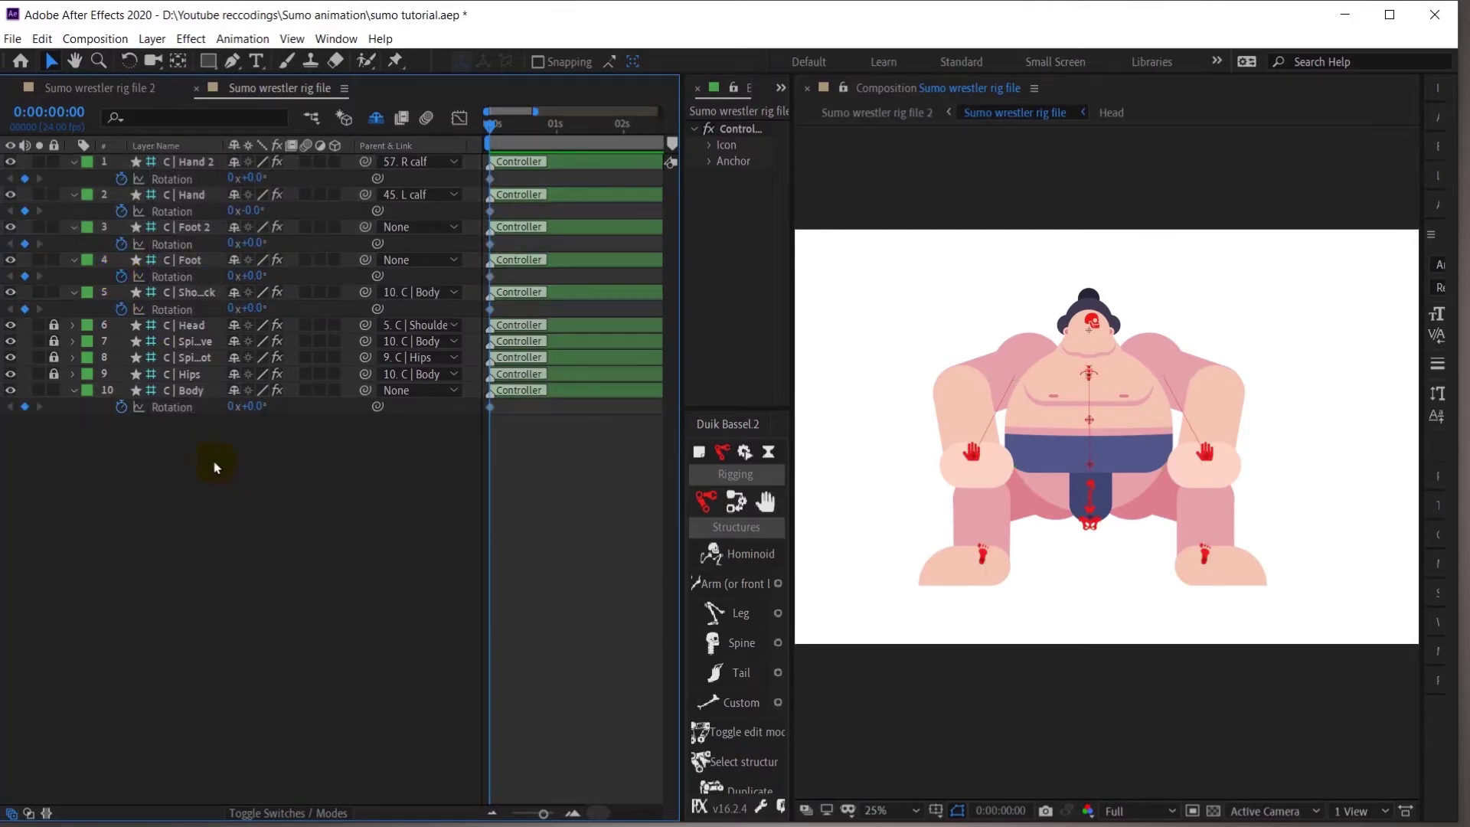
At frame 4, lower the C | Body controller to position 1942.4, 1557.8 so the wrestler dips into a crouch
left_click(61, 112)
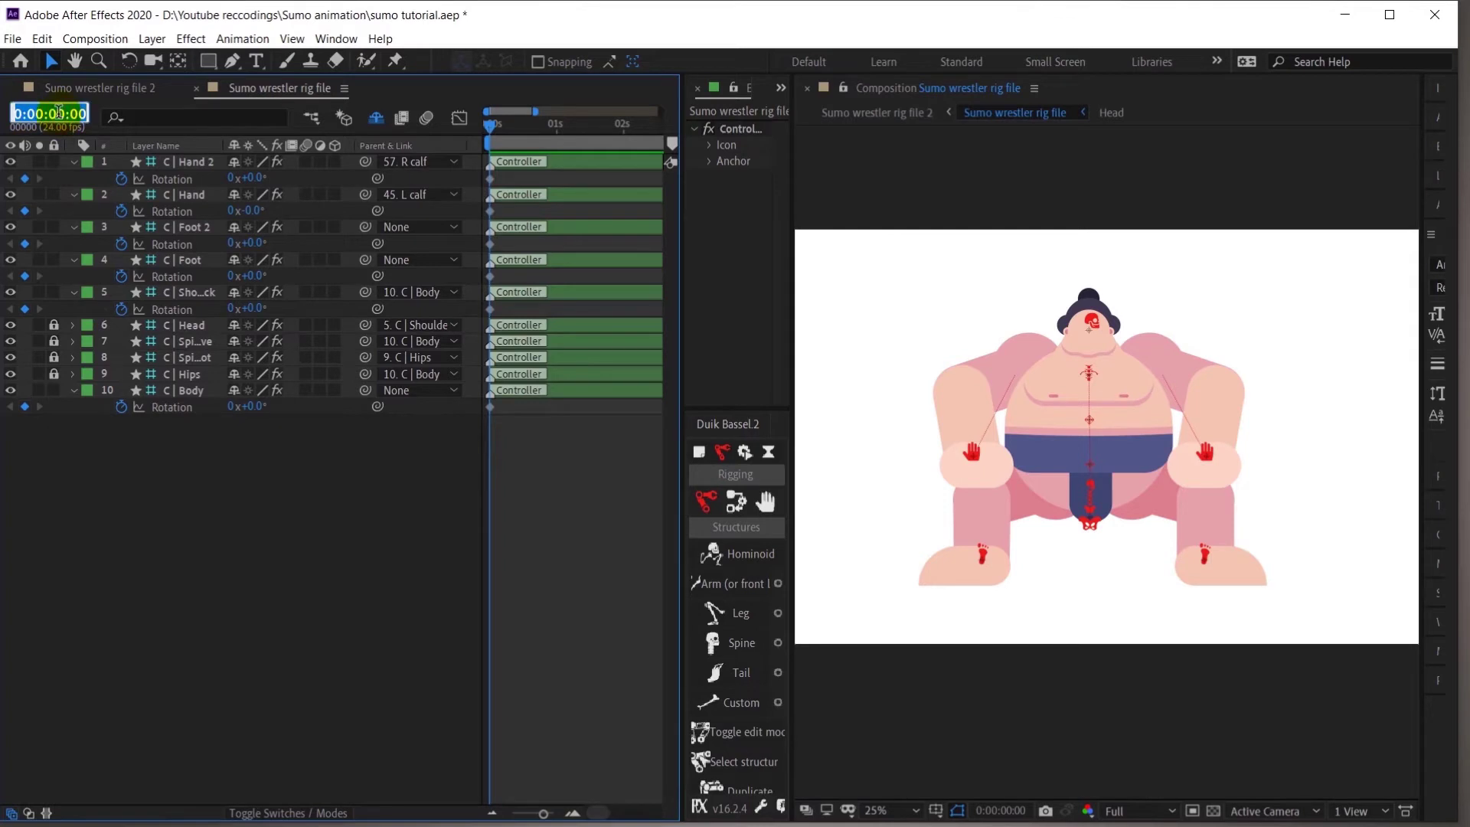
type("4")
key("Return")
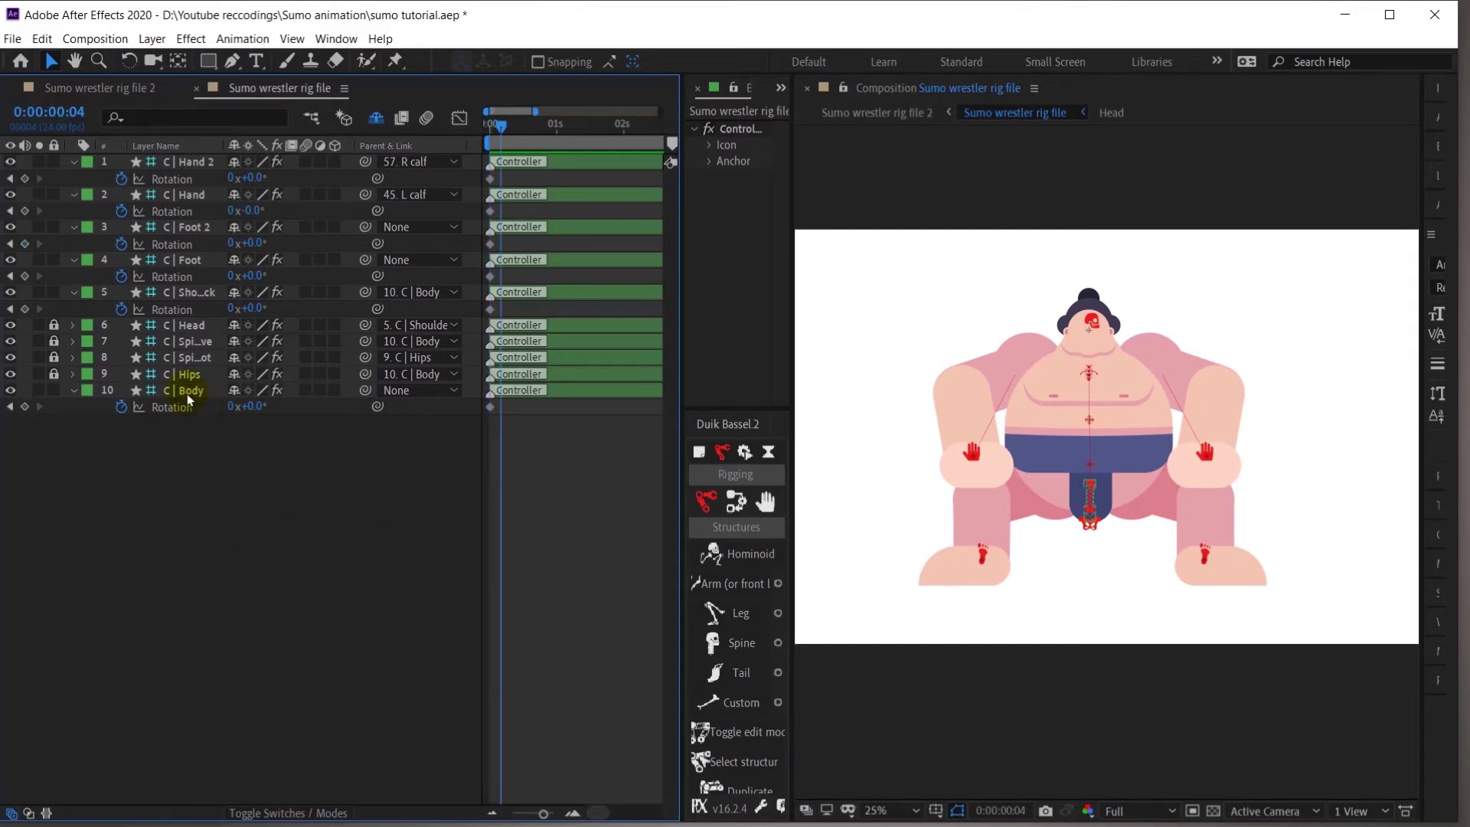
left_click(187, 391)
key("period")
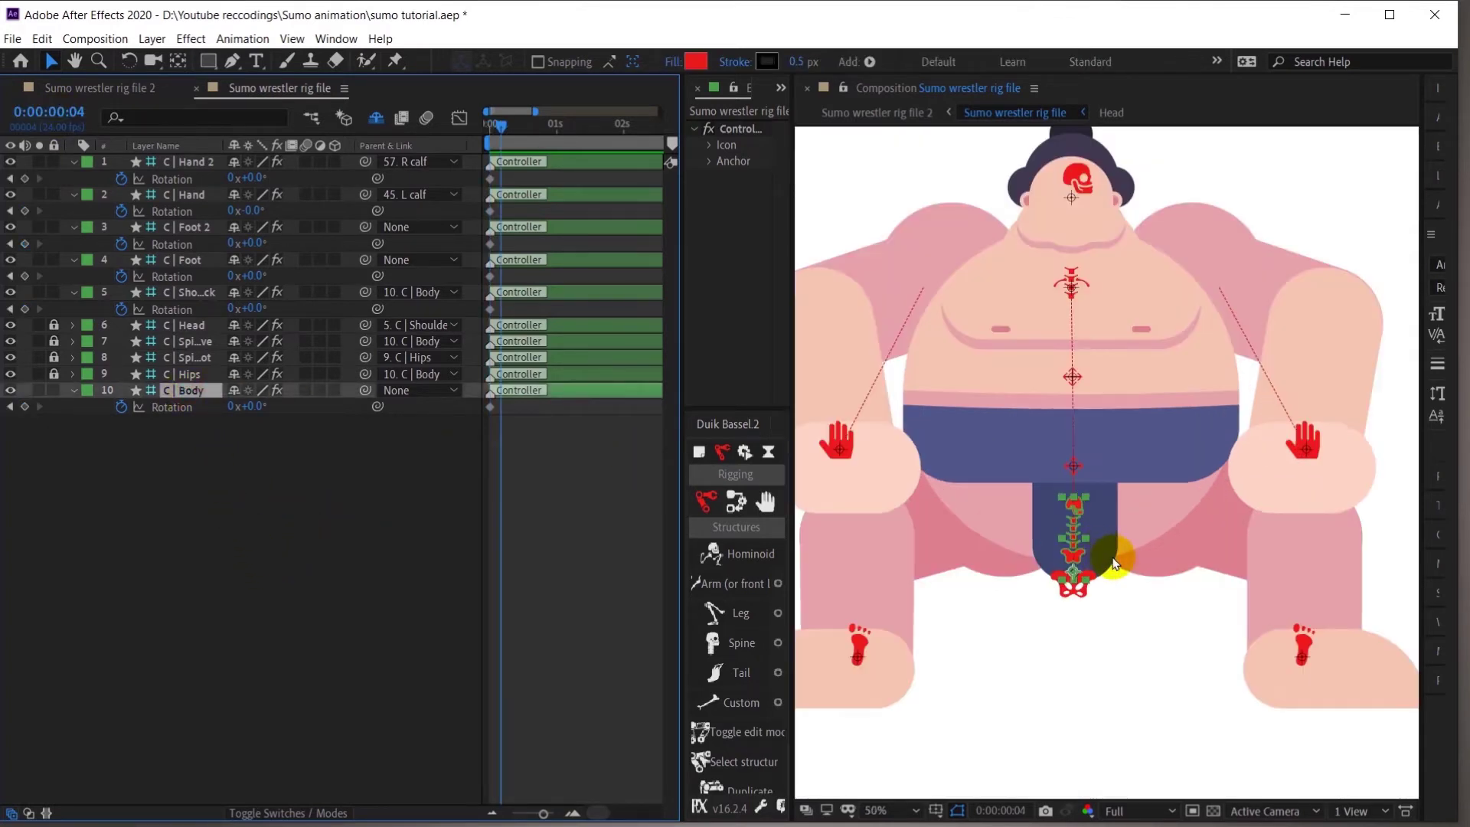
key("comma")
key("Down")
key("Down")
key("Down")
key("Down")
key("Down")
key("Down")
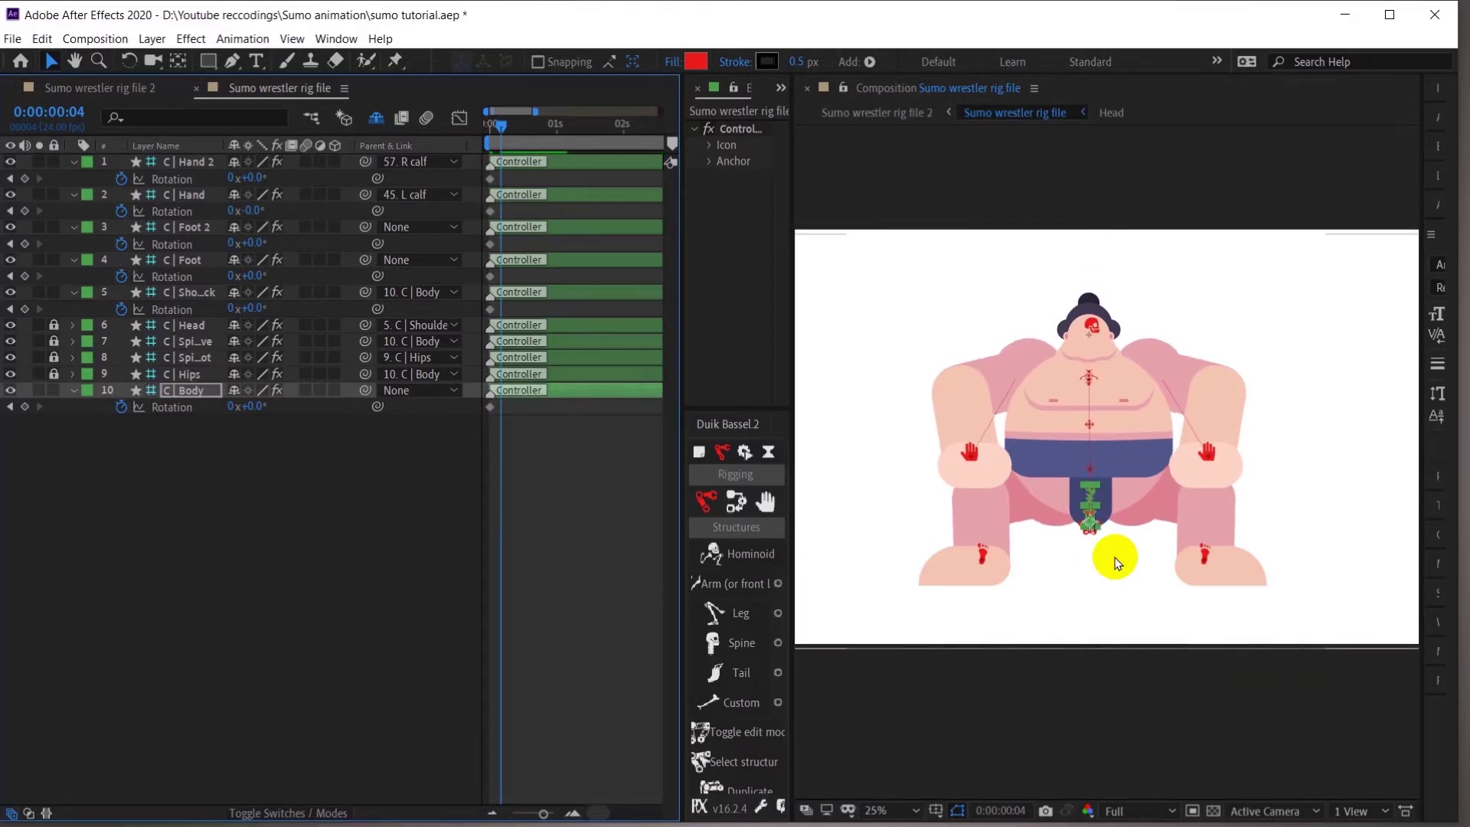
key("period")
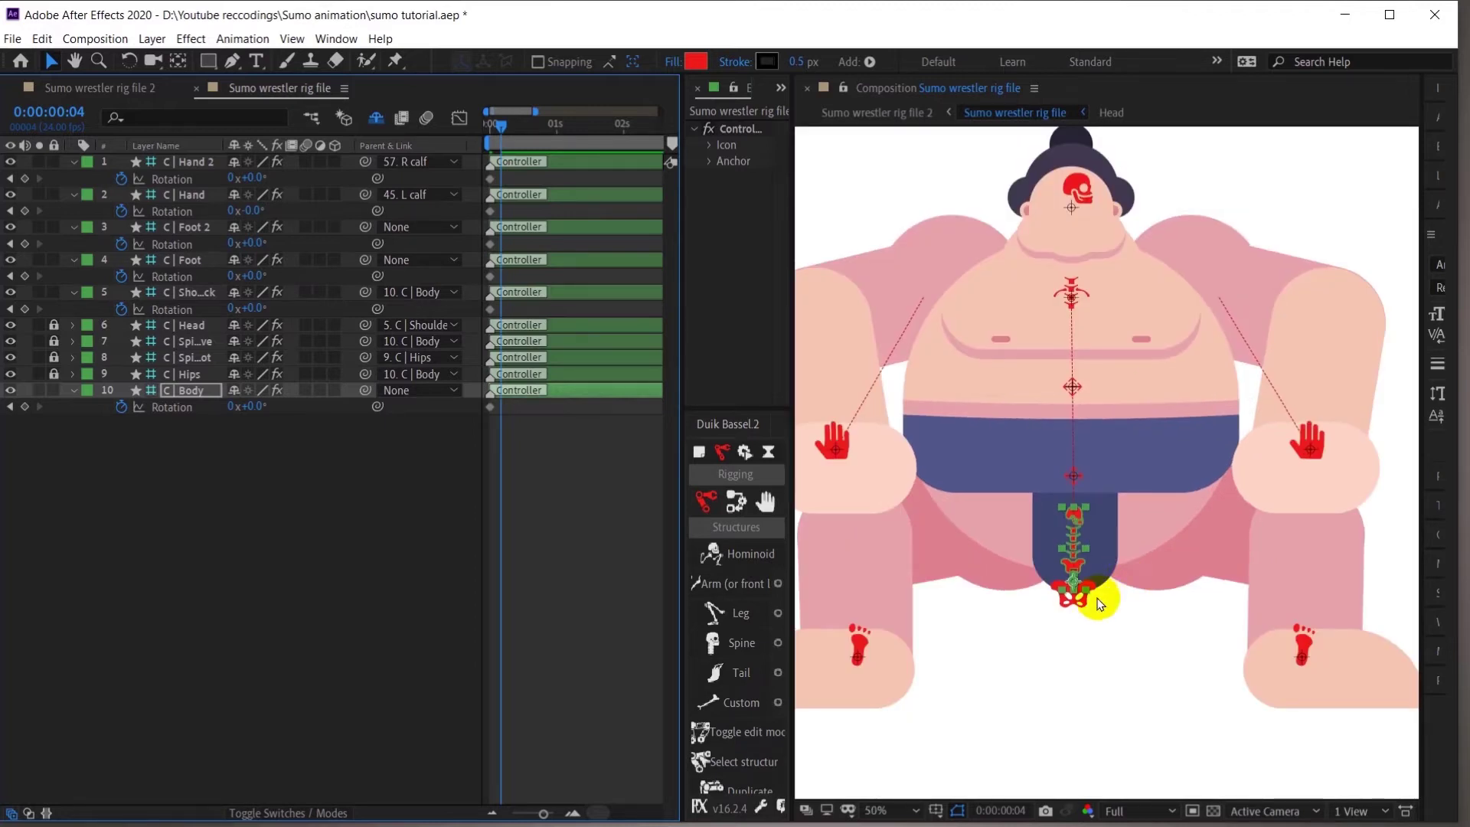
key("Down")
key("Down")
key("Down")
key("Down")
key("Down")
key("Down")
key("shift+p")
key("Down")
key("Down")
key("Down")
key("Down")
key("Down")
key("Down")
key("Down")
key("Down")
key("Down")
key("Down")
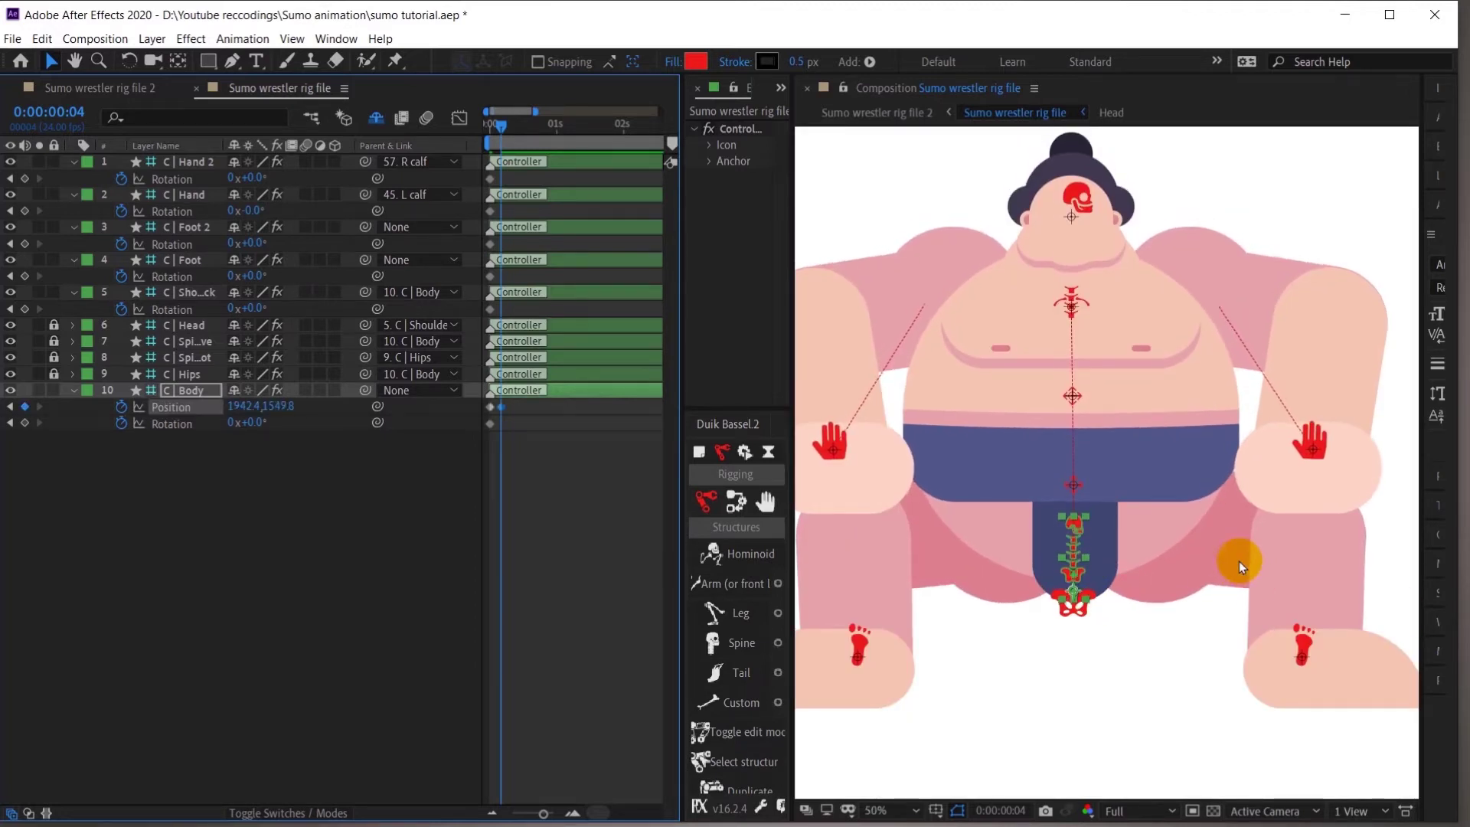
left_click(625, 517)
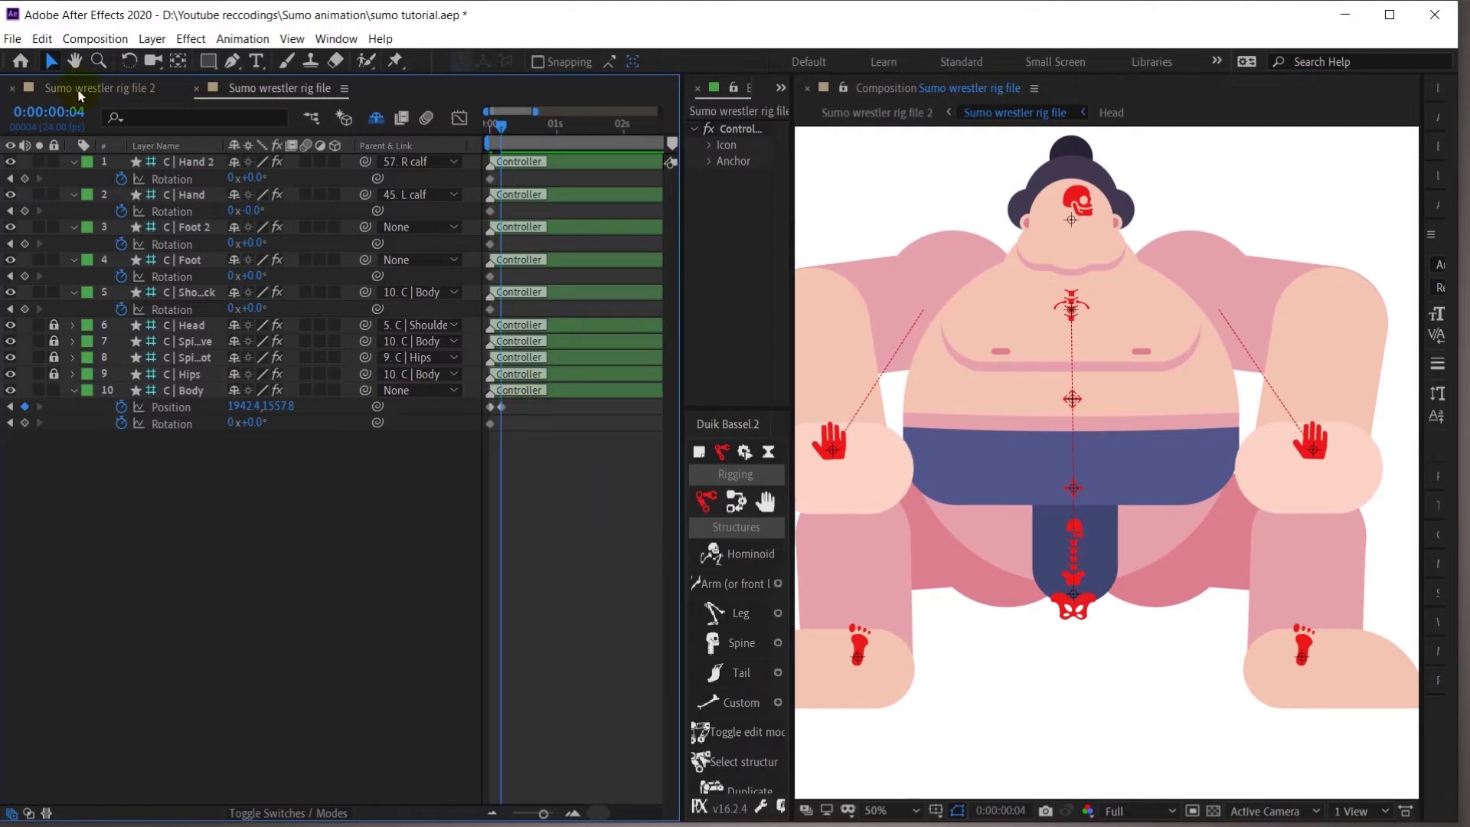
At frame 14, move the C | Body controller to position 2120.4, 1331.8 and set its rotation to 12°
left_click(48, 111)
type("+")
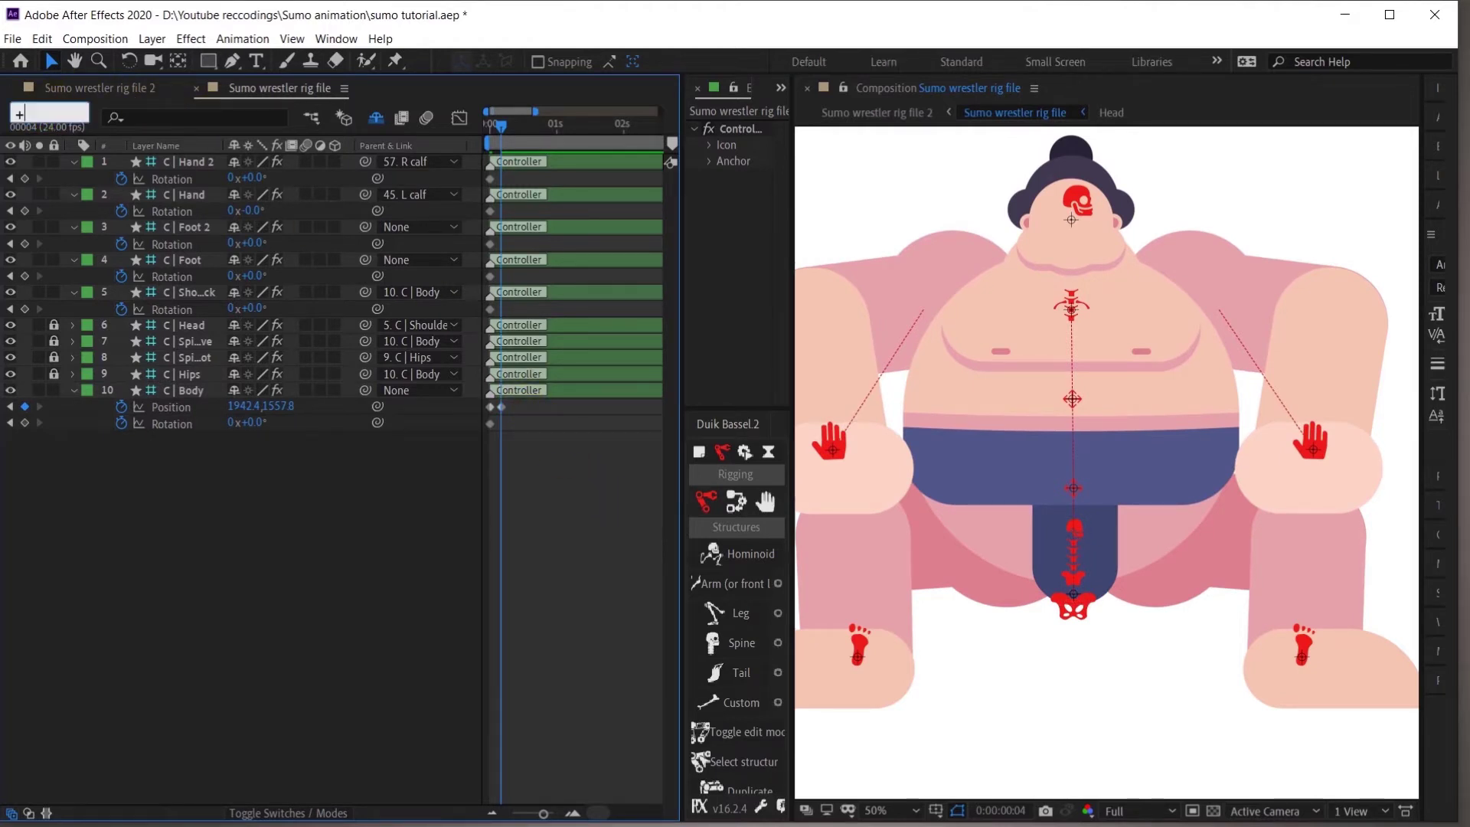
type("10")
key("Return")
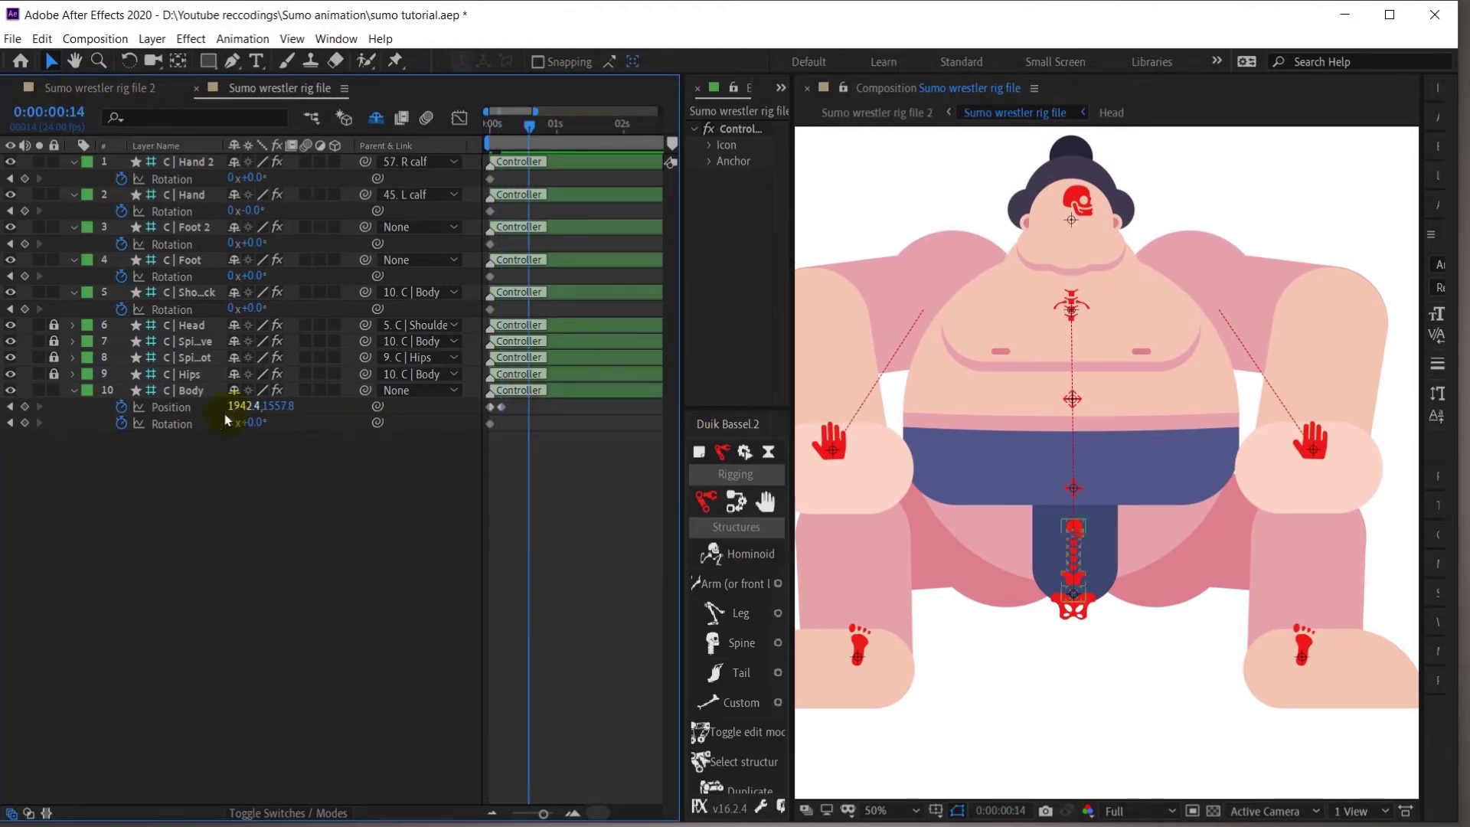
left_click(191, 391)
left_click_drag(1076, 536, 1148, 453)
key("comma")
key("comma")
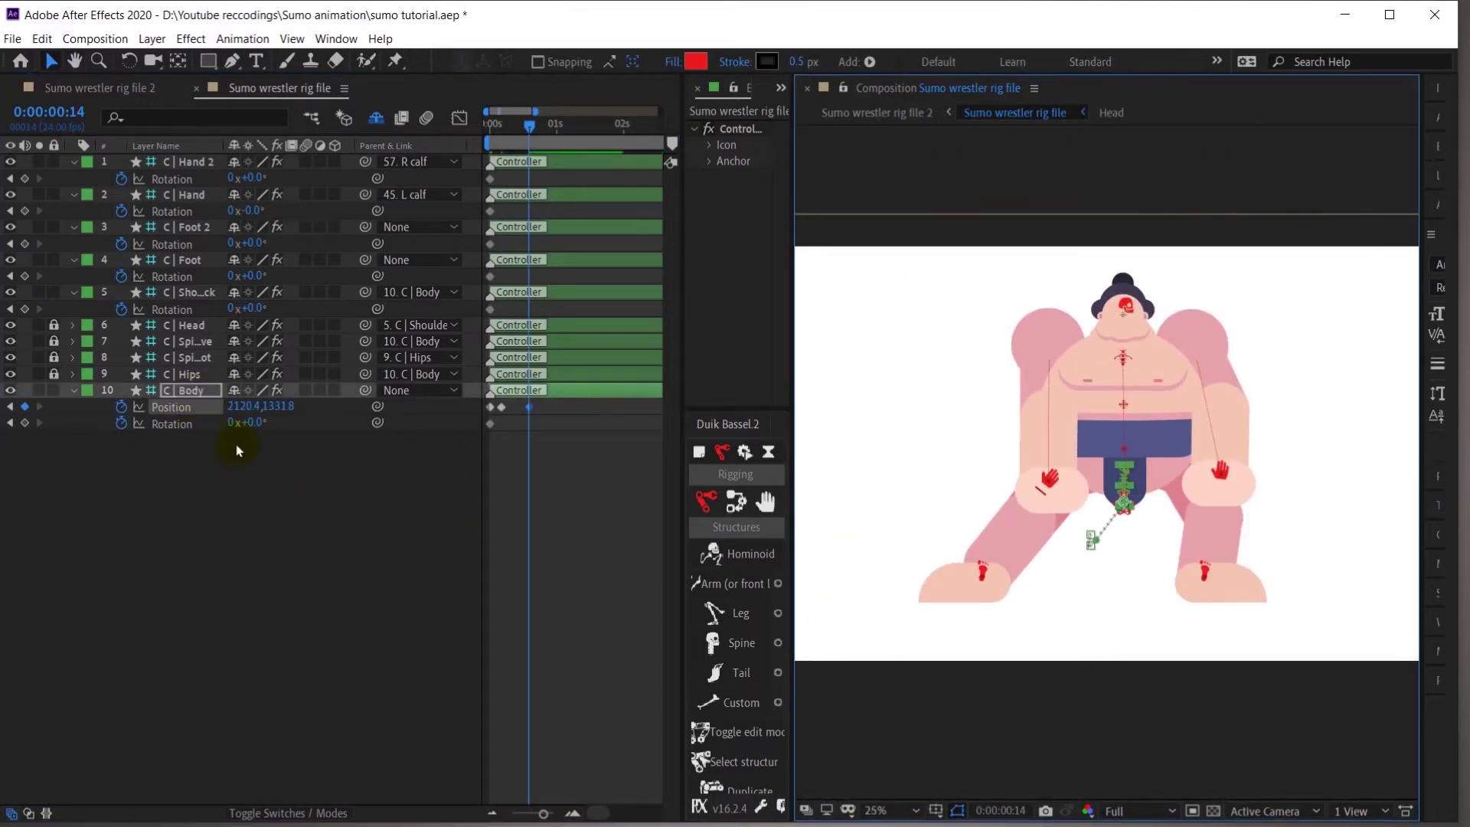
left_click_drag(261, 437, 262, 438)
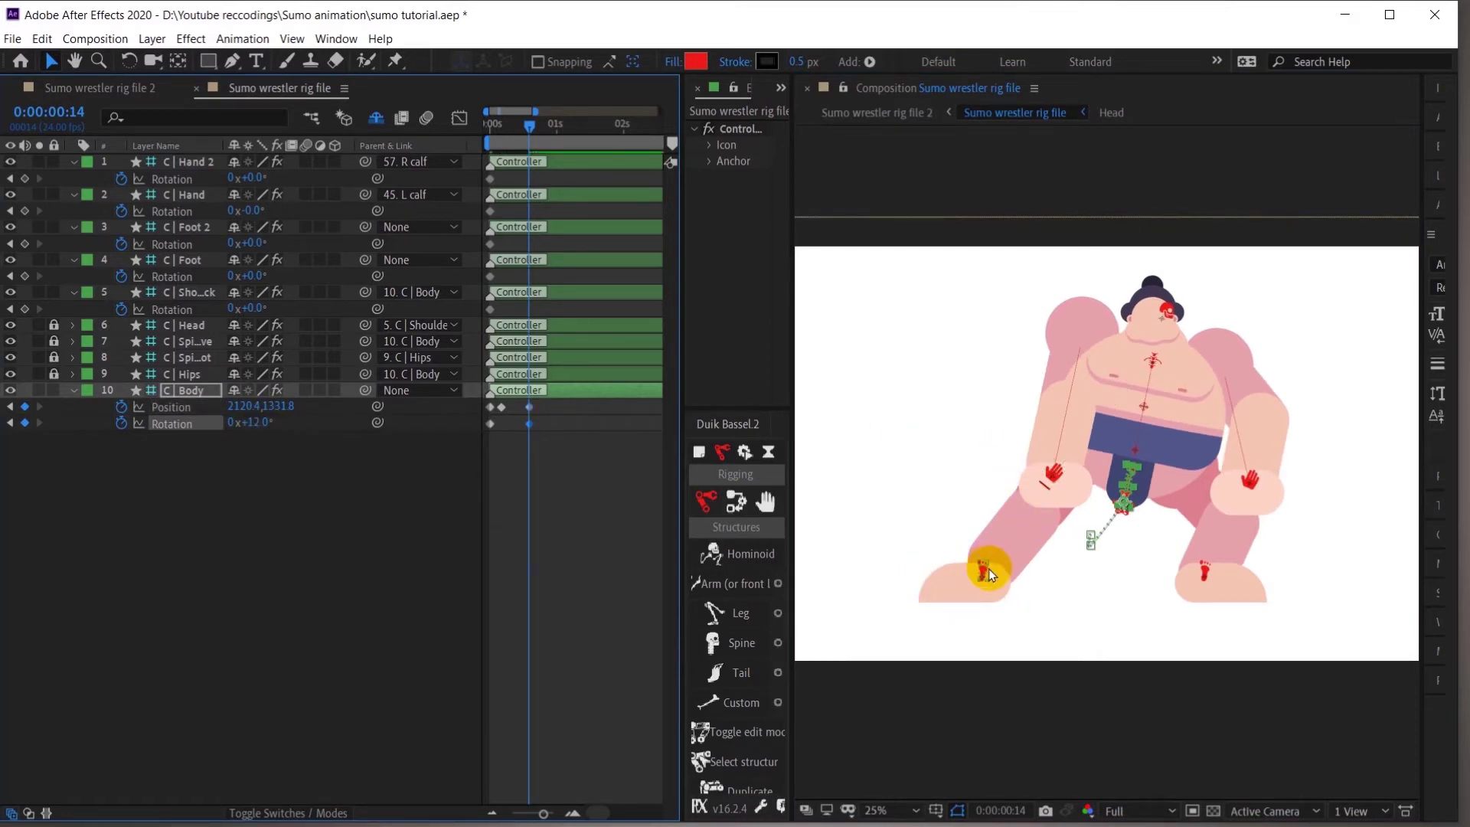
At frame 4, add a Position keyframe to the C | Foot controller and a Rotation keyframe to the shoulder controller
key("j")
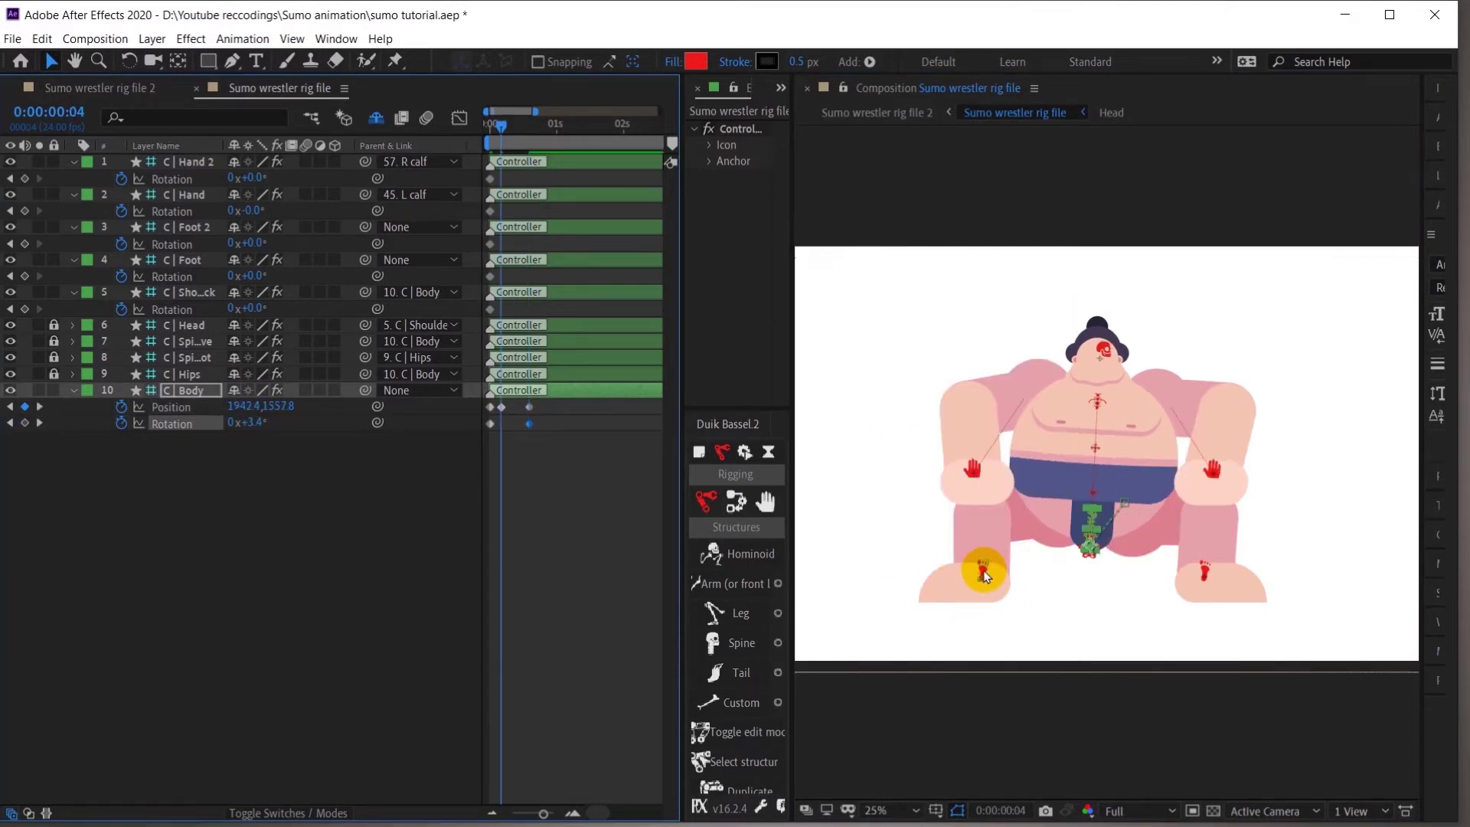
left_click(984, 574)
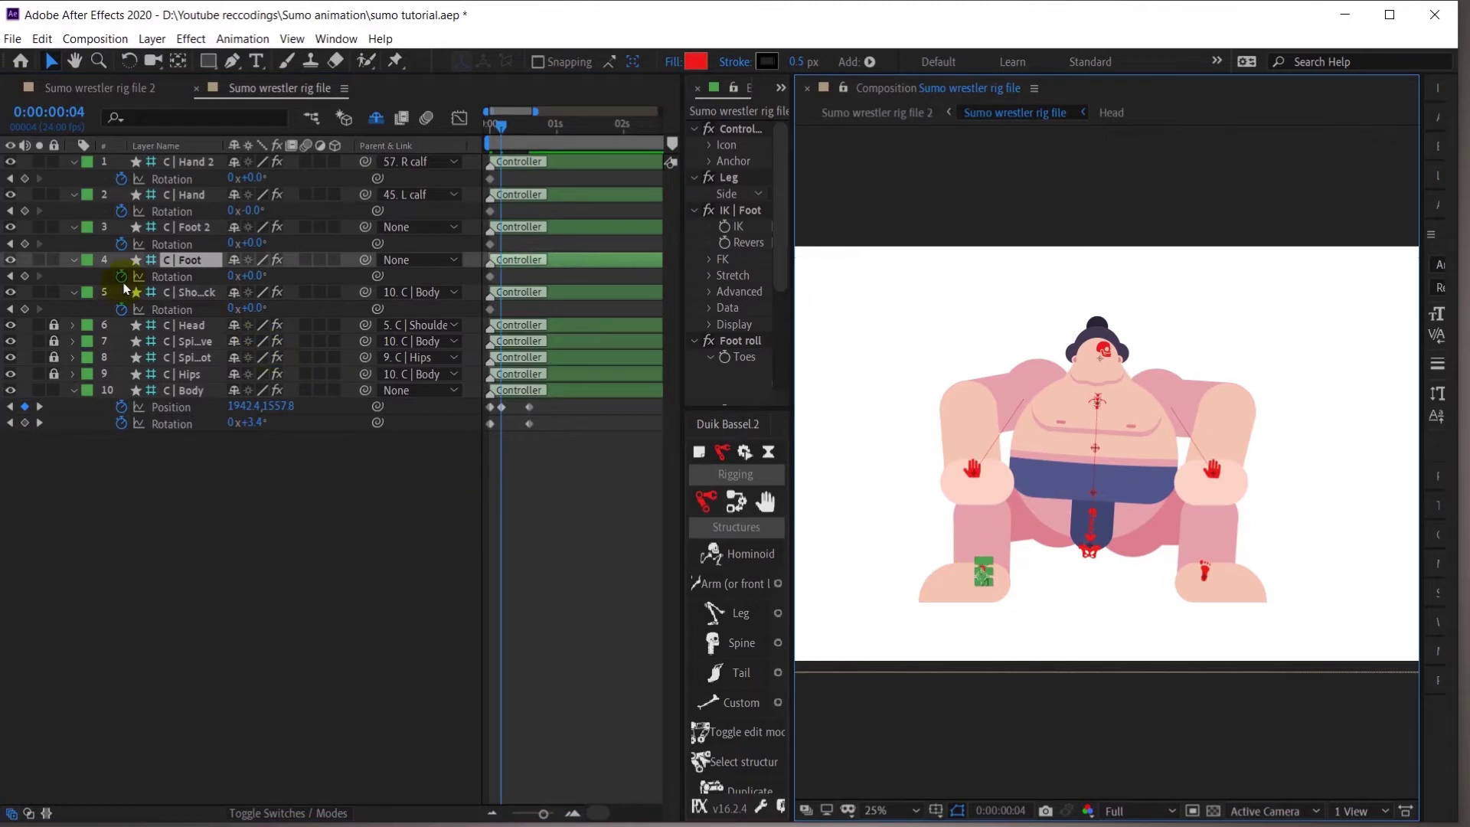
left_click(24, 277)
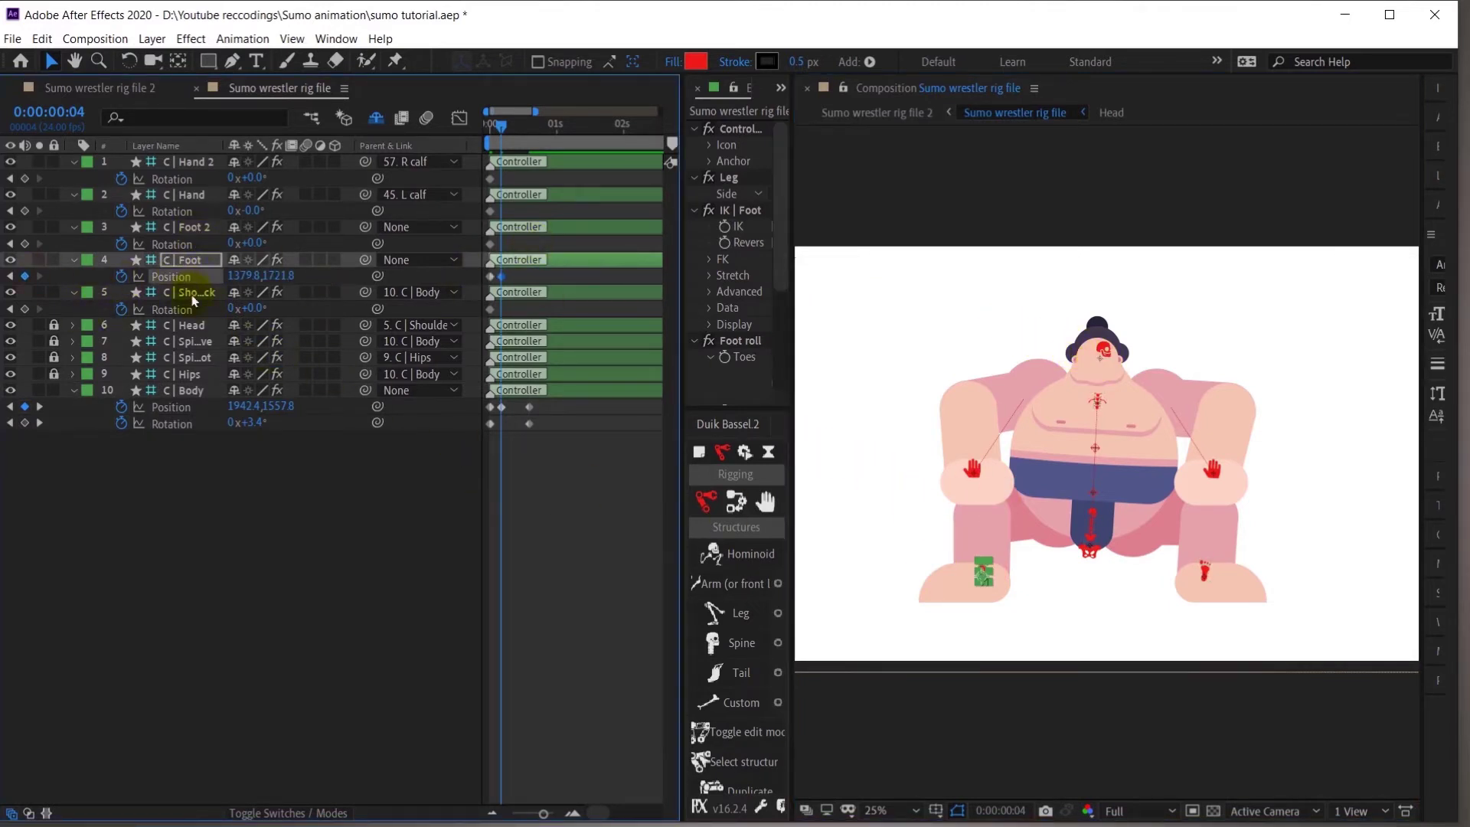
left_click(191, 293)
left_click(24, 310)
left_click(197, 534)
At frame 14, raise the C | Foot controller to position 1379.8, 1365.8 to lift the leg
key("k")
left_click(177, 276)
left_click(984, 567)
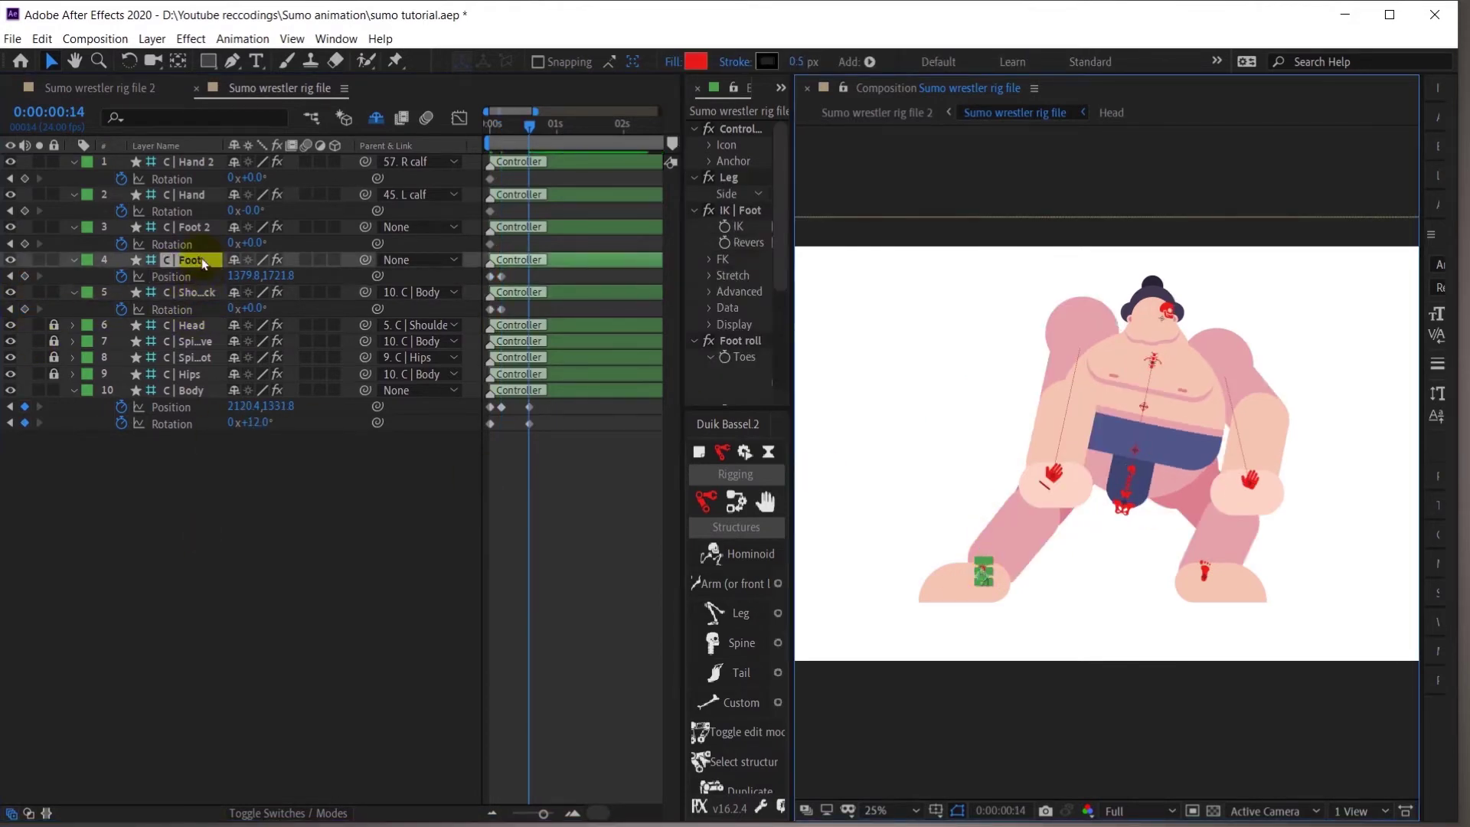
key("shift+Up")
key("shift+Up")
key("shift+Up")
key("shift+Up")
key("shift+Up")
key("shift+Up")
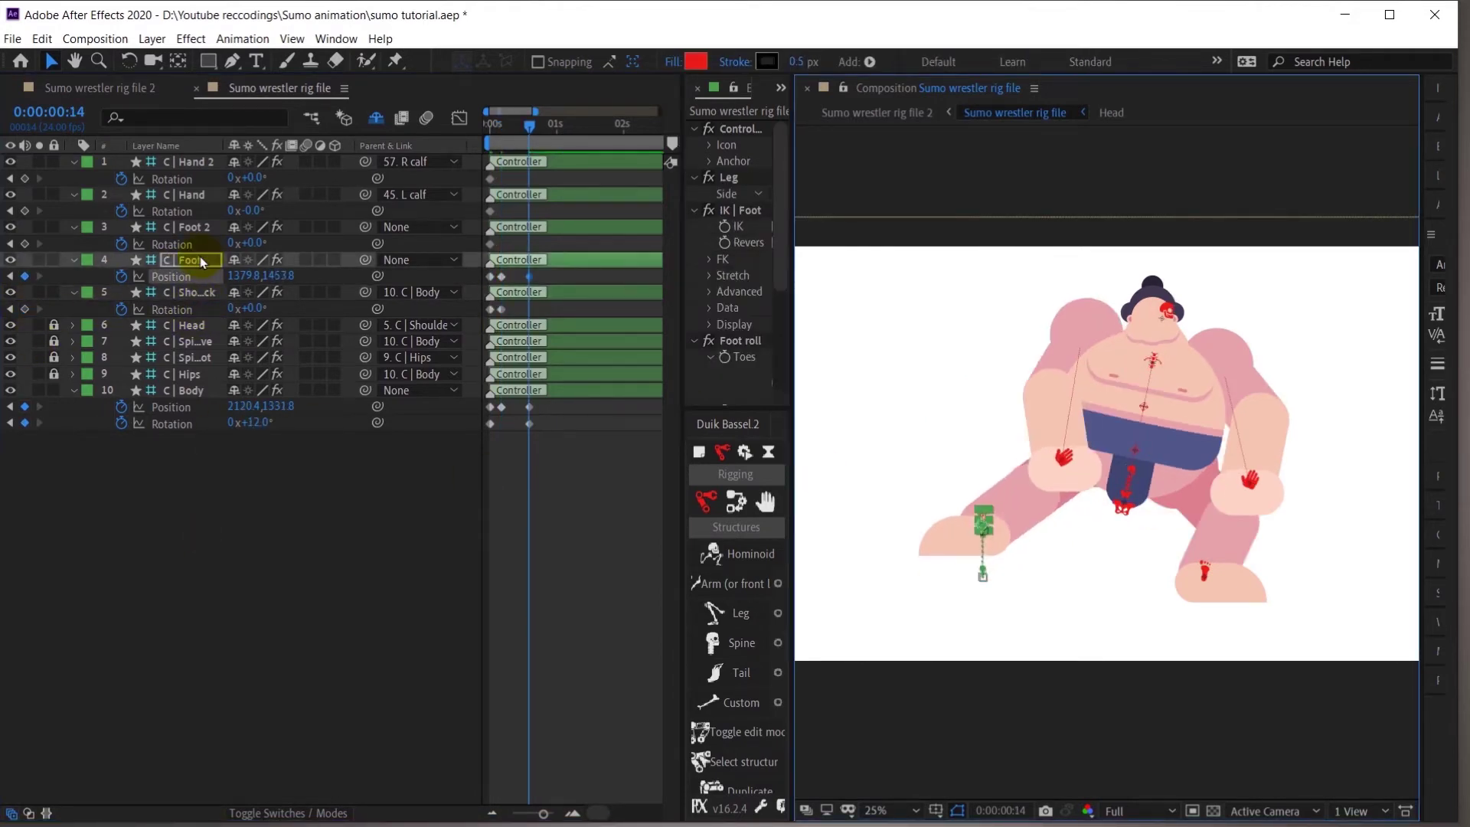
key("shift+Right")
key("Up")
key("shift+Up")
key("Up")
key("Up")
key("Up")
key("Up")
key("Up")
key("shift+Left")
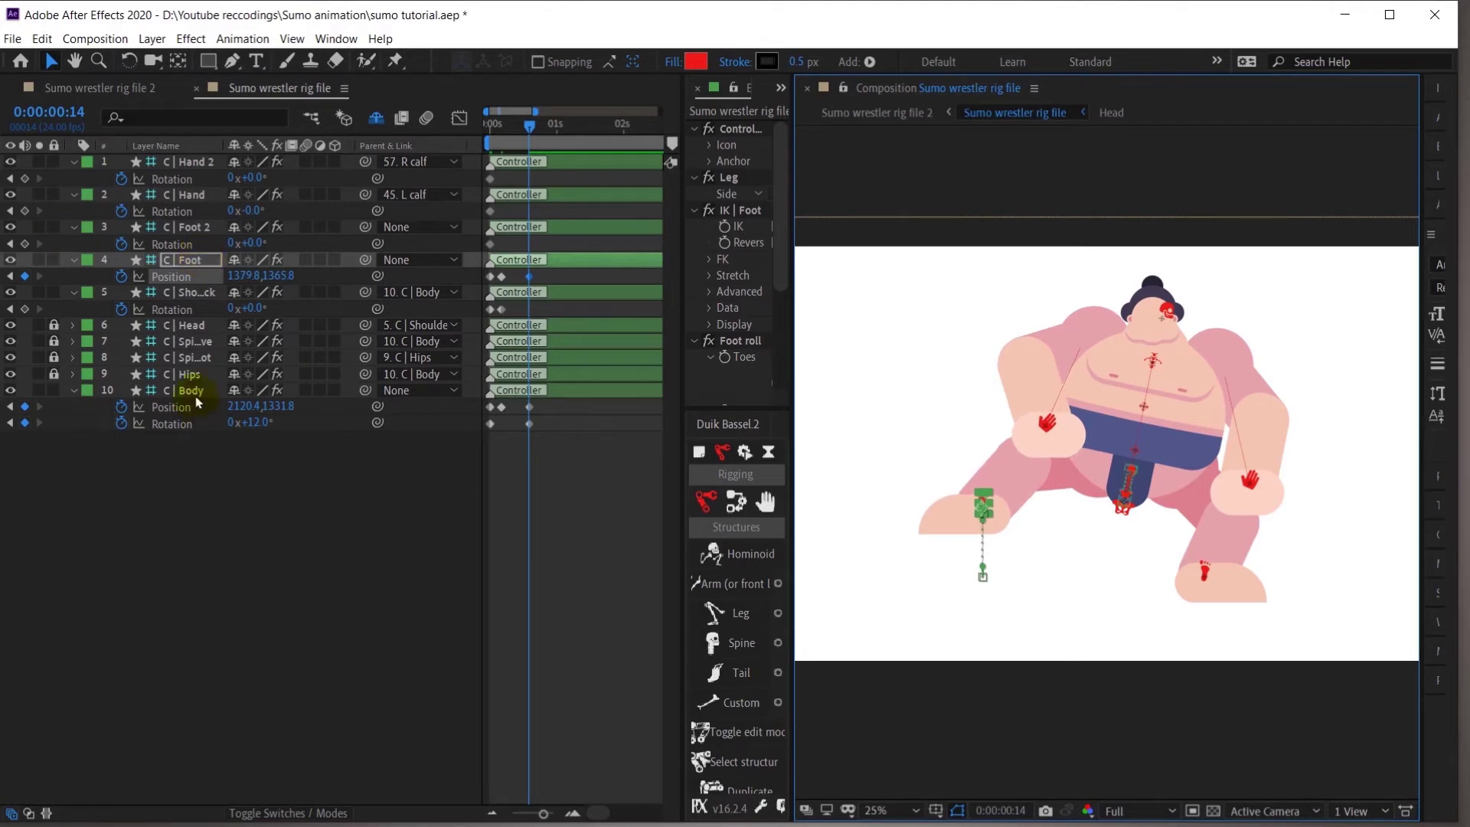
At frame 14, nudge the C | Body controller to position 2132.4, 1287.8 and set the shoulder controller's rotation to 17°
left_click(196, 395)
key("Up")
key("Up")
key("Up")
key("Up")
key("Up")
key("Up")
key("Up")
key("Right")
key("Right")
key("Right")
key("Up")
key("Up")
key("Up")
key("Up")
left_click(205, 294)
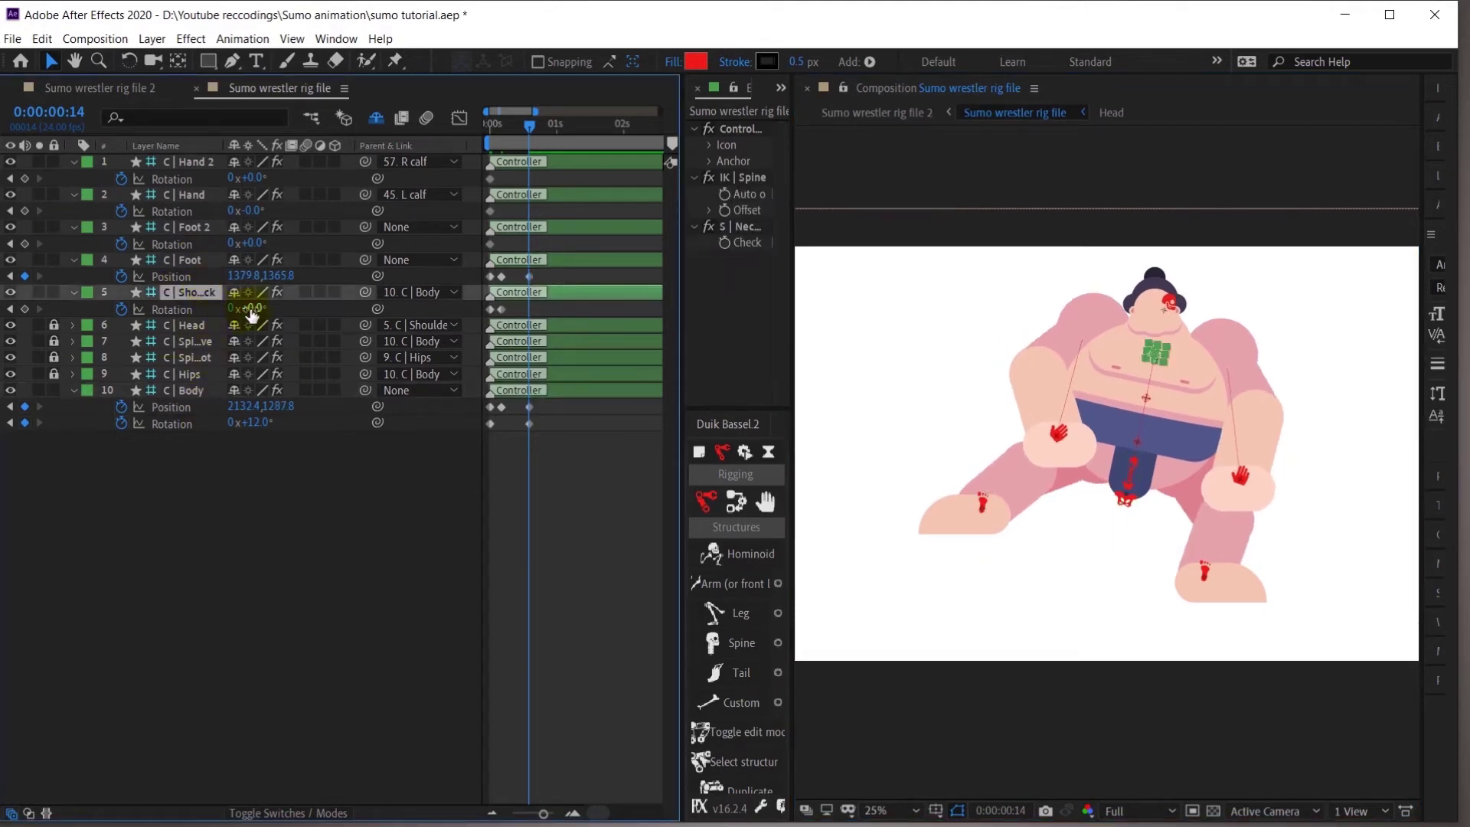
left_click_drag(252, 310, 265, 310)
Shift the C | Body controller over the standing leg to position 2184.4, 1267.8 at frame 14
left_click(191, 391)
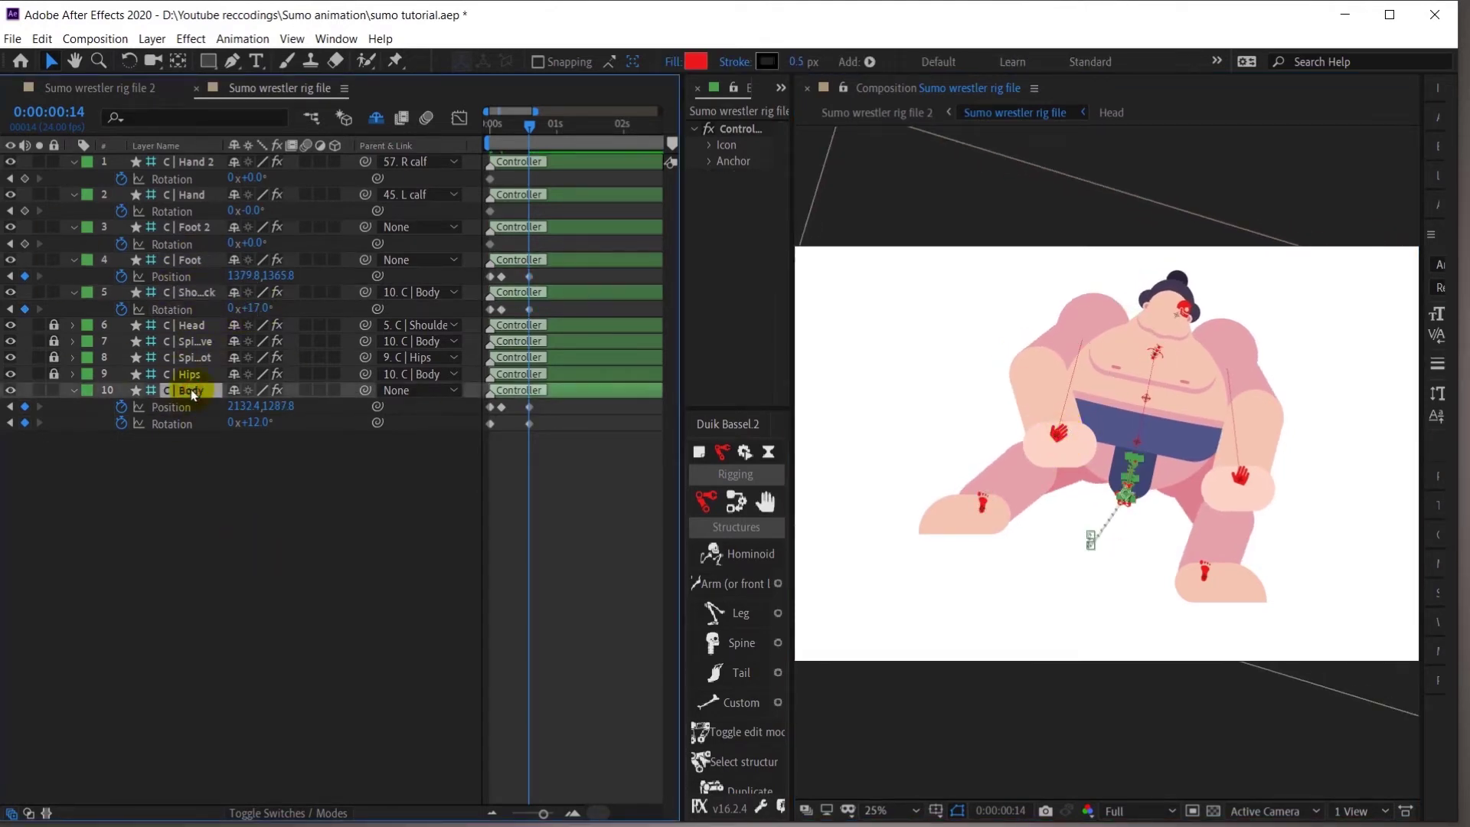
key("Right")
key("Right")
key("Right")
key("Right")
key("Right")
key("Right")
key("Right")
key("Right")
key("Right")
key("Right")
key("Right")
key("Right")
key("Right")
key("Right")
key("Up")
key("Up")
key("Up")
key("Up")
key("Up")
key("Up")
key("Up")
key("Up")
key("Left")
key("Left")
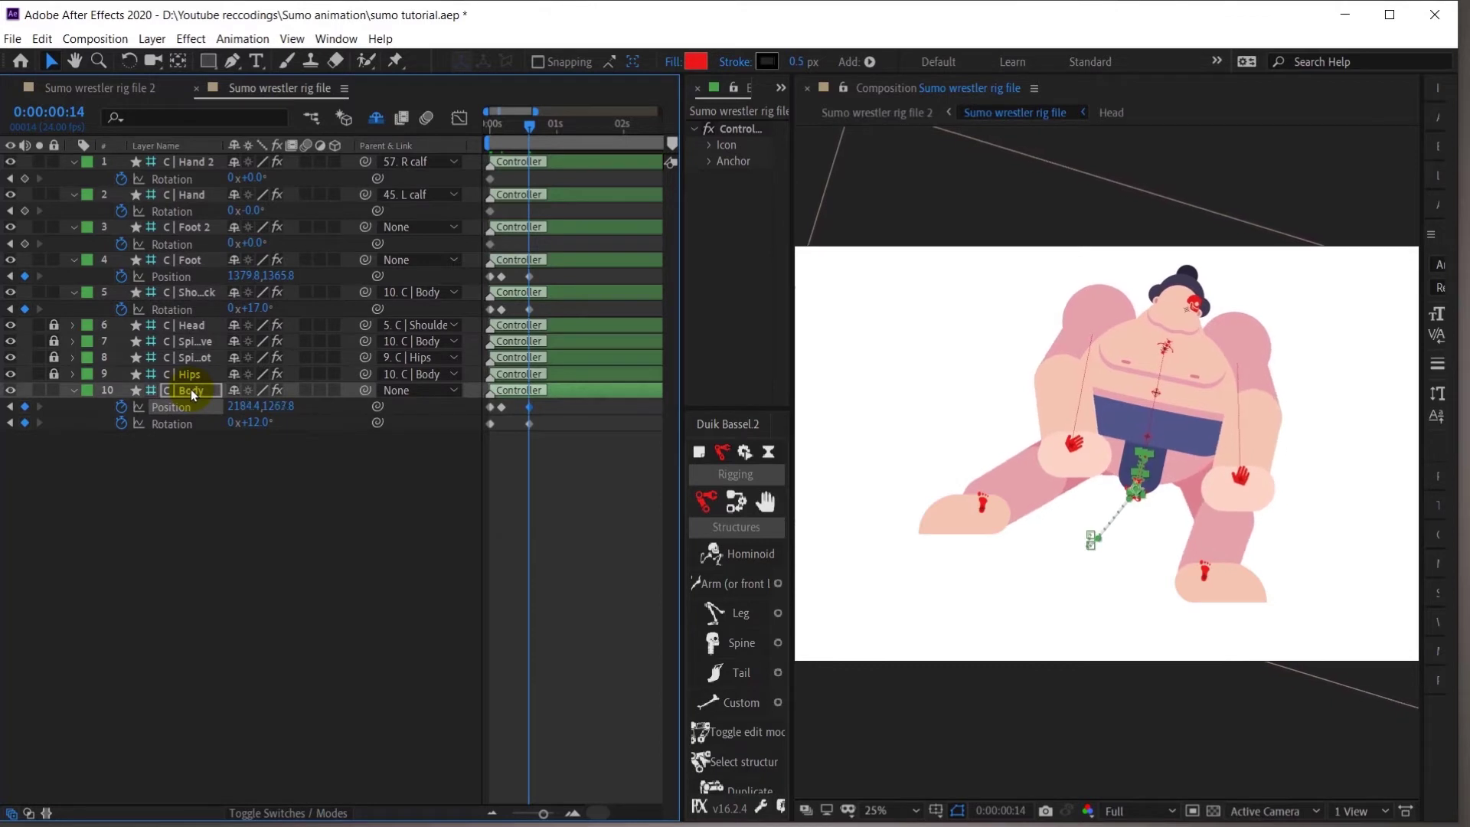
Nudge the C | Body controller down to position 2180.4, 1283.8 at frame 14
key("Down")
key("Down")
key("Down")
key("Down")
key("Down")
key("Down")
key("Down")
Raise the C | Foot controller to position 1427.8, 1209.8 at frame 14 to lift the leg higher
left_click(190, 260)
key("Up")
key("Up")
key("Up")
key("Up")
key("Up")
key("Up")
key("Up")
key("Up")
key("Up")
key("Up")
key("Up")
key("Up")
key("Up")
key("Up")
key("Up")
key("Up")
key("Up")
key("Up")
key("Up")
key("Up")
key("Up")
key("Up")
key("Up")
key("Up")
key("Up")
key("Up")
key("Up")
key("Up")
key("Up")
key("Up")
key("Up")
key("Up")
key("Up")
key("Up")
key("Up")
key("Up")
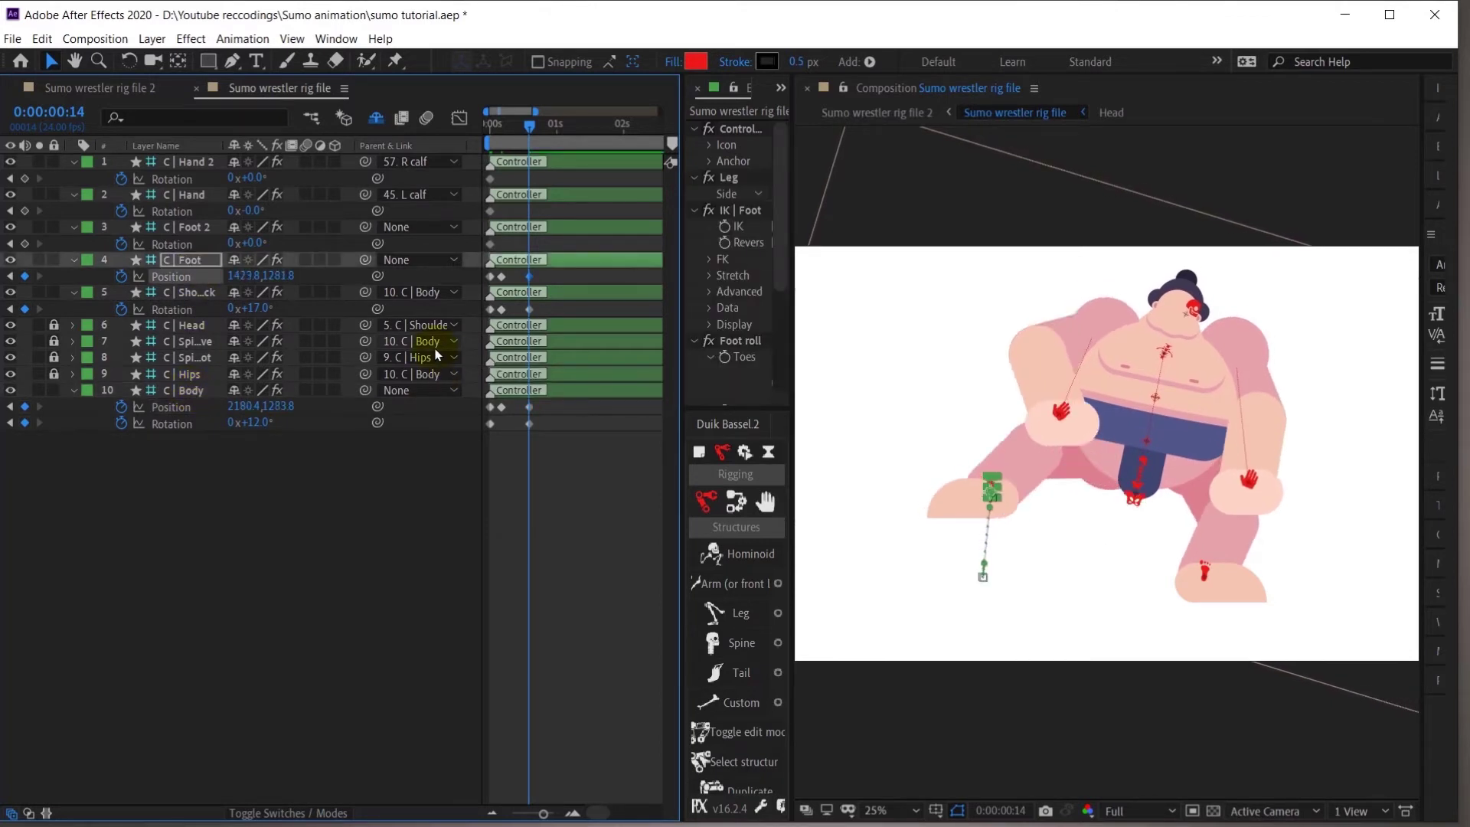
key("Right")
key("Right")
key("Right")
key("Right")
key("Right")
key("Right")
key("Right")
key("Right")
key("Right")
key("Right")
key("Right")
key("Right")
key("Up")
key("Up")
key("Up")
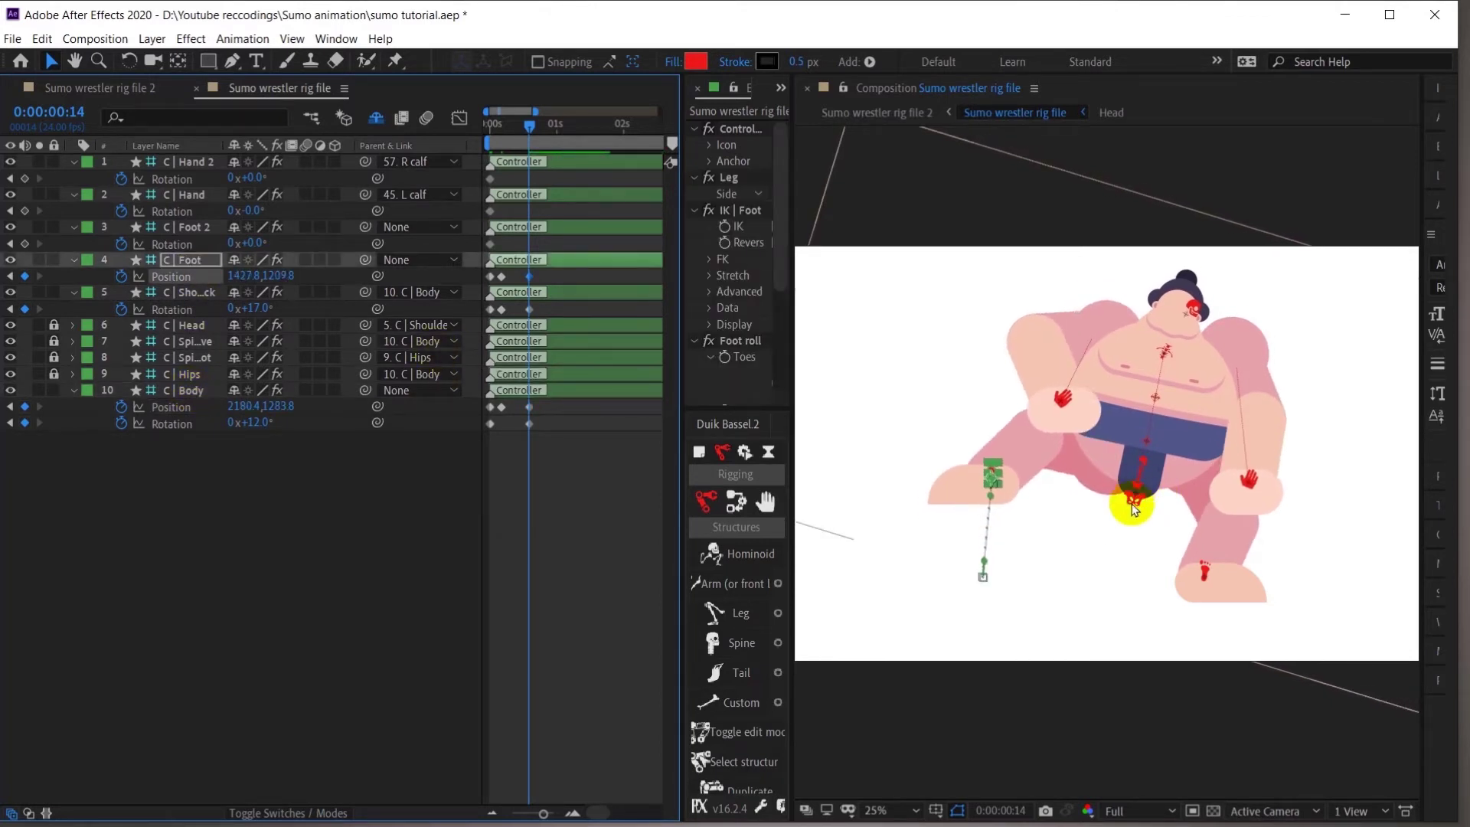
Shift the C | Body controller up and toward the lifted leg to position 2136.4, 1263.8 at frame 14
left_click(1138, 480)
key("Up")
key("Up")
key("Left")
key("Left")
key("Left")
key("Left")
key("Left")
key("Left")
key("Left")
key("Left")
key("Left")
key("Left")
key("Left")
key("Up")
key("Up")
key("Up")
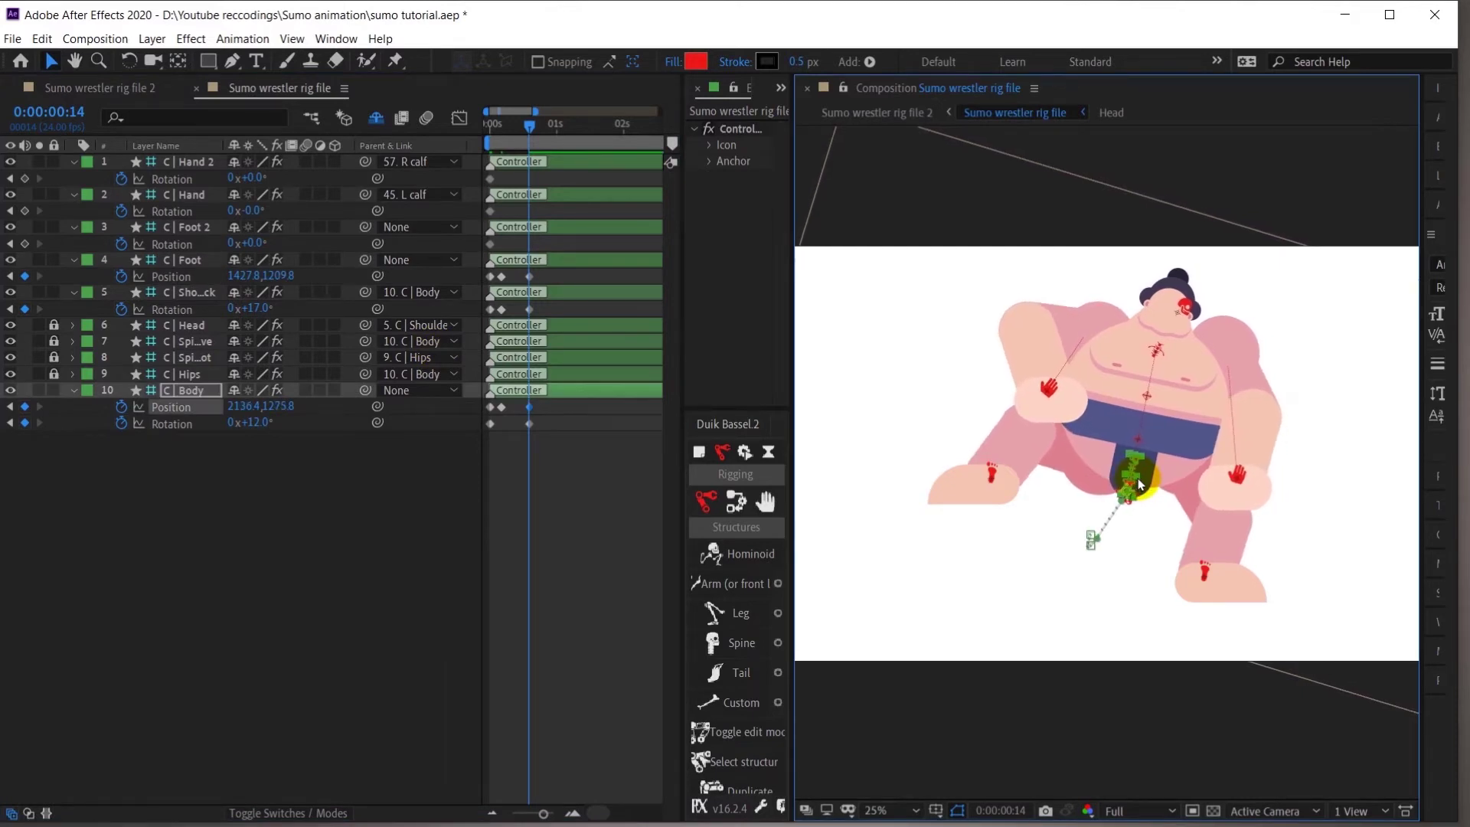
At frame 4, add Rotation and Position keyframes to the C | Hand controller, and return to frame 14
left_click(1051, 385)
key("j")
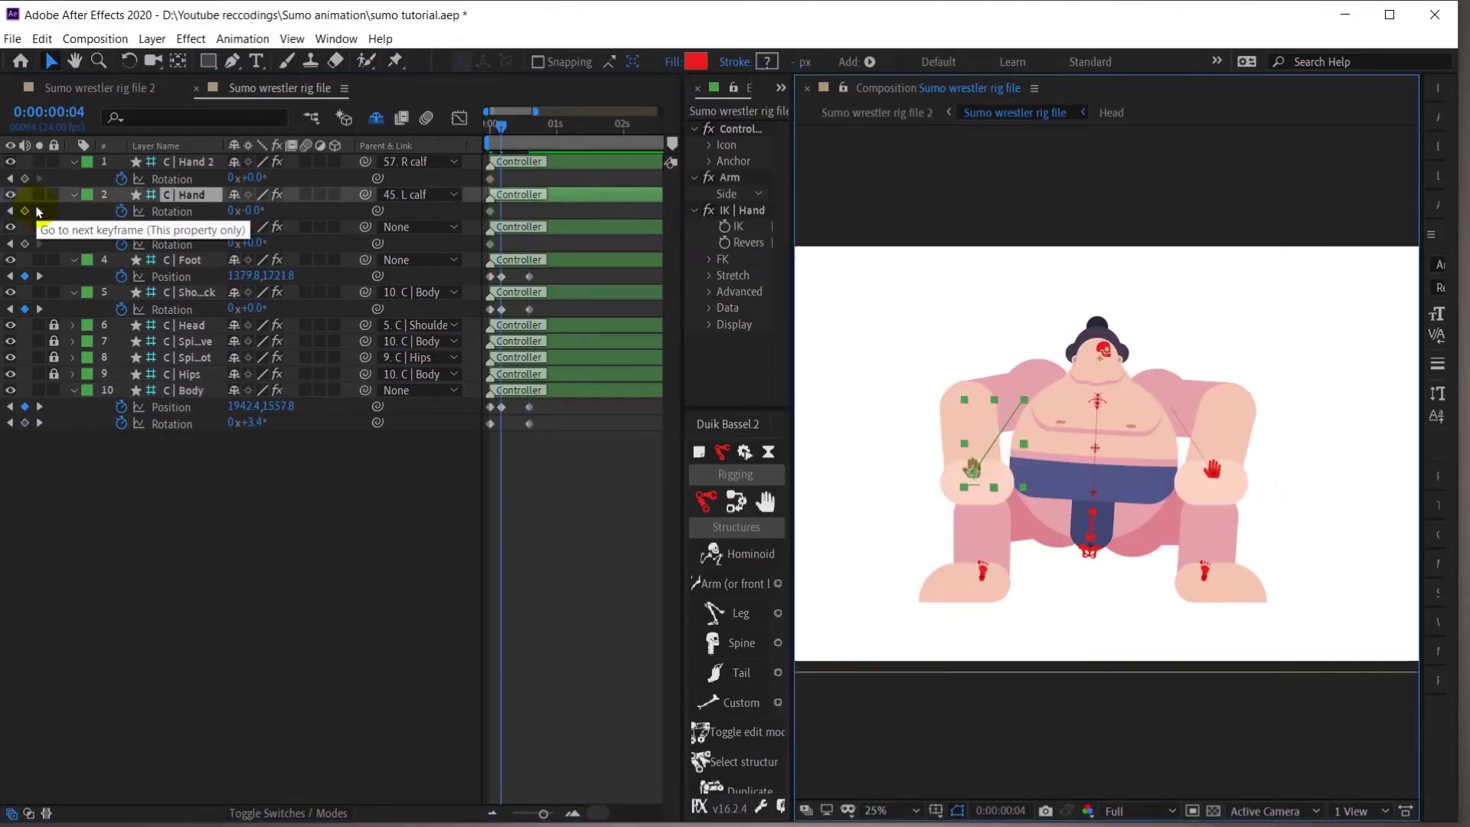
left_click(26, 211)
key("p")
left_click(25, 211)
key("u")
key("k")
Move the C | Hand controller outward to position 17.8, -14.0 at frame 14
left_click(202, 199)
key("Left")
key("Left")
key("Left")
key("Left")
key("Left")
key("Left")
key("Left")
key("Left")
key("Left")
key("Left")
key("Left")
key("Left")
key("Left")
key("Left")
key("Left")
key("Left")
key("Left")
key("Left")
key("Left")
key("Left")
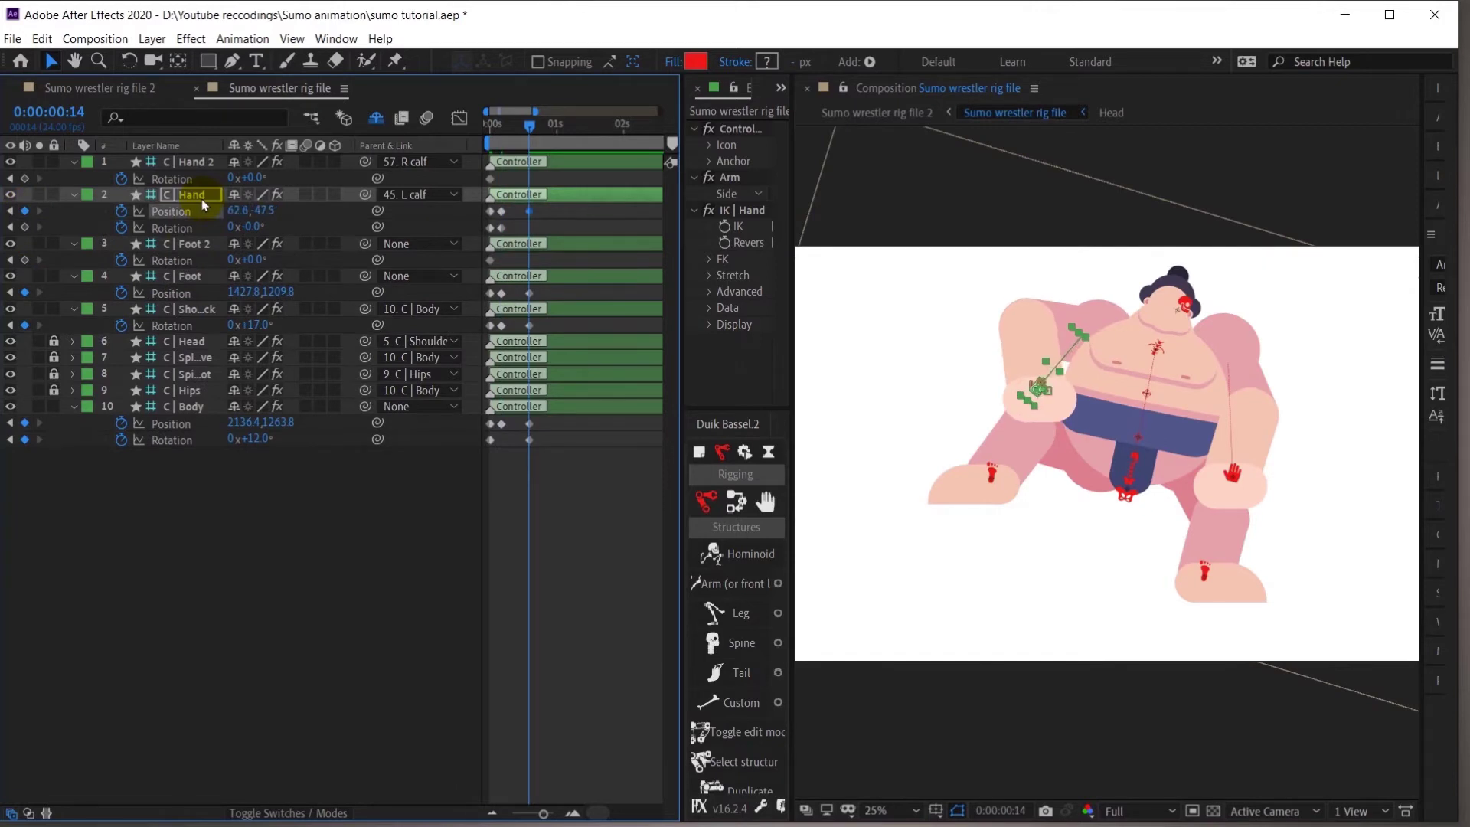
left_click(361, 574)
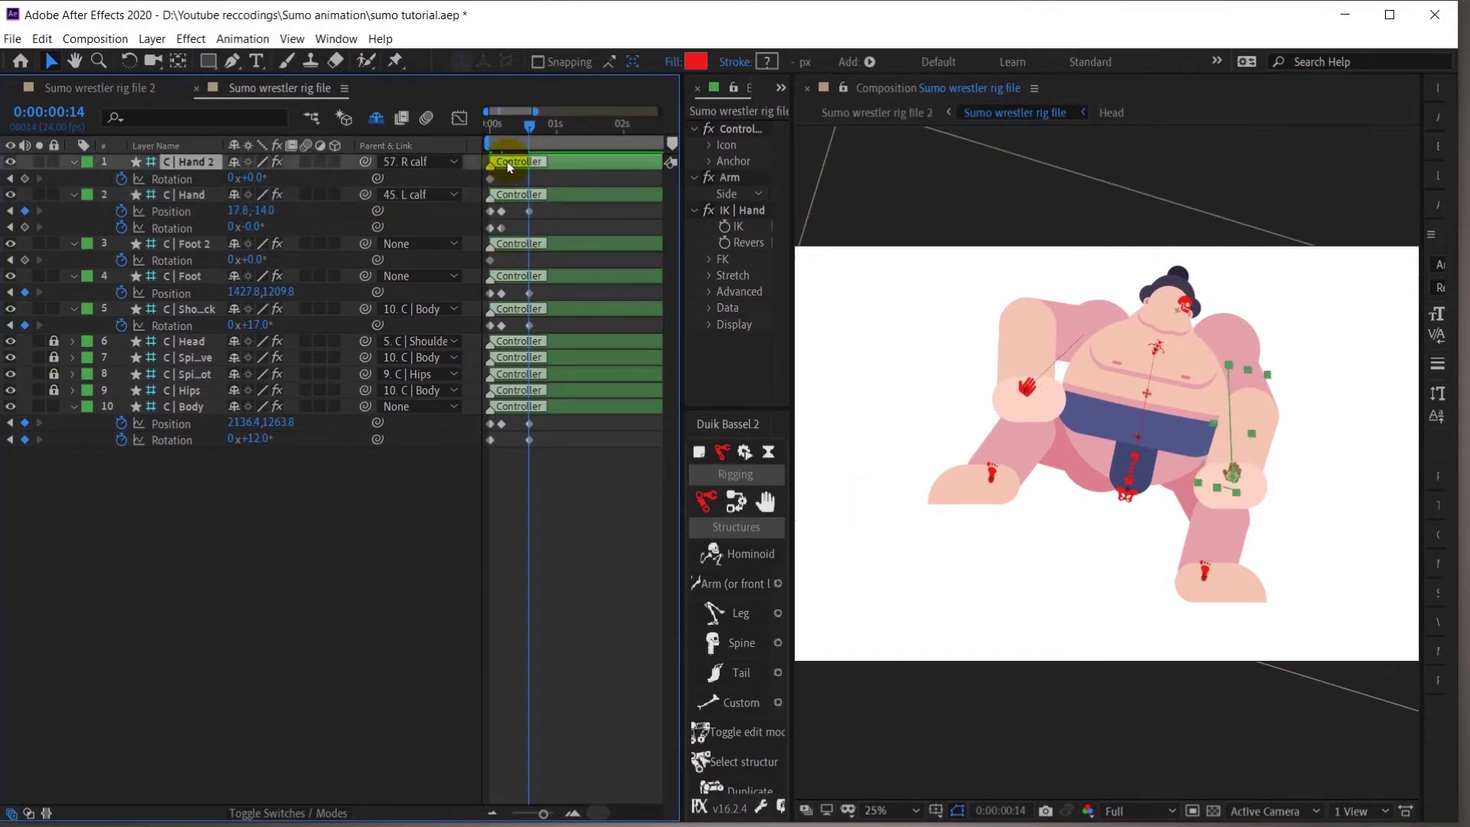
Show the Position of the C | Hand 2 controller and keyframe it at 177.3, -72.2 at frame 14
key("p")
left_click(198, 163)
left_click(542, 344)
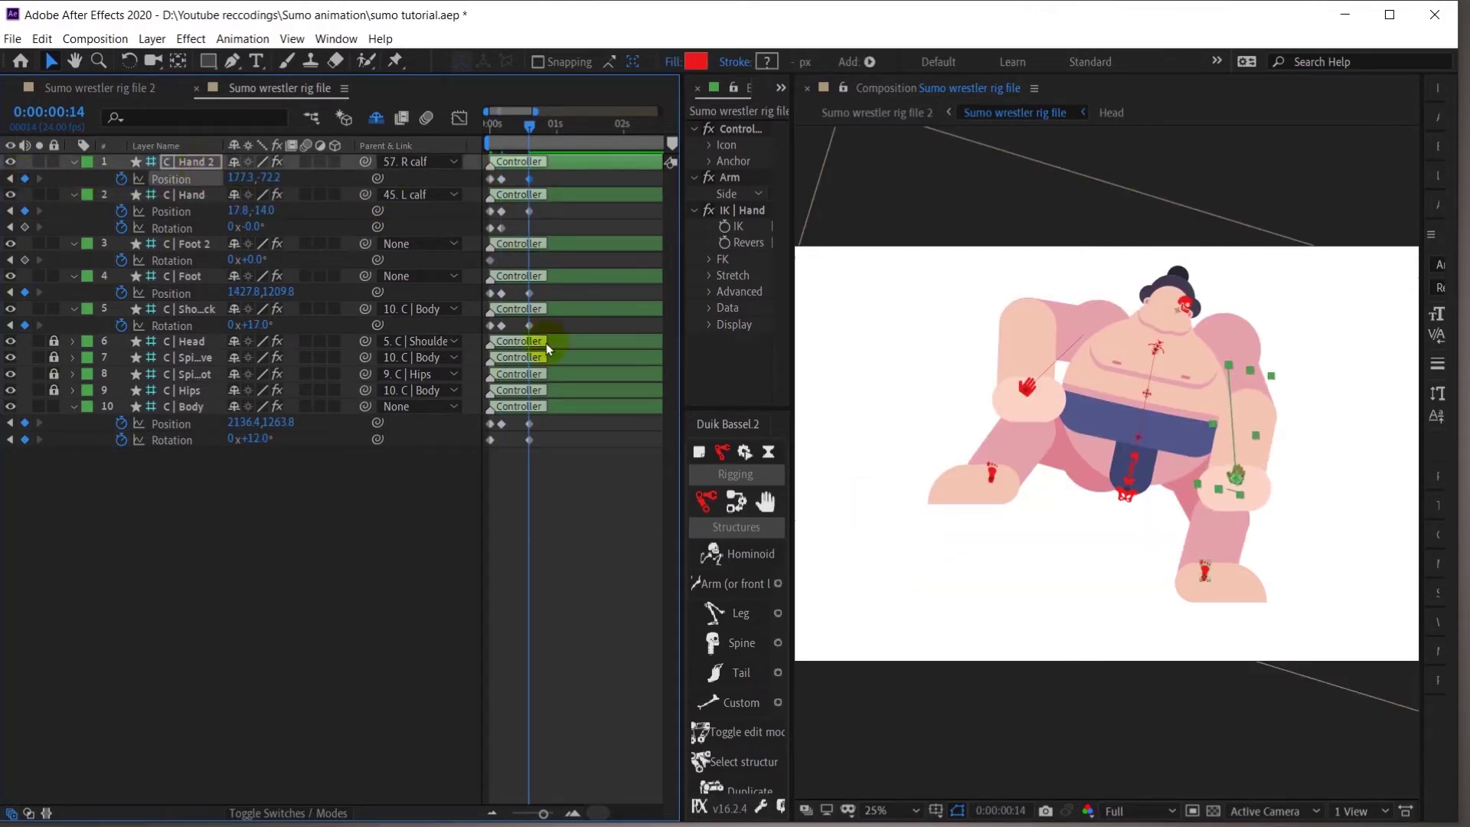
Reposition the C | Foot controller to 1399.8, 1161.8 at frame 14
left_click_drag(993, 484, 990, 476)
key("Right")
key("Right")
key("Right")
key("Right")
key("Up")
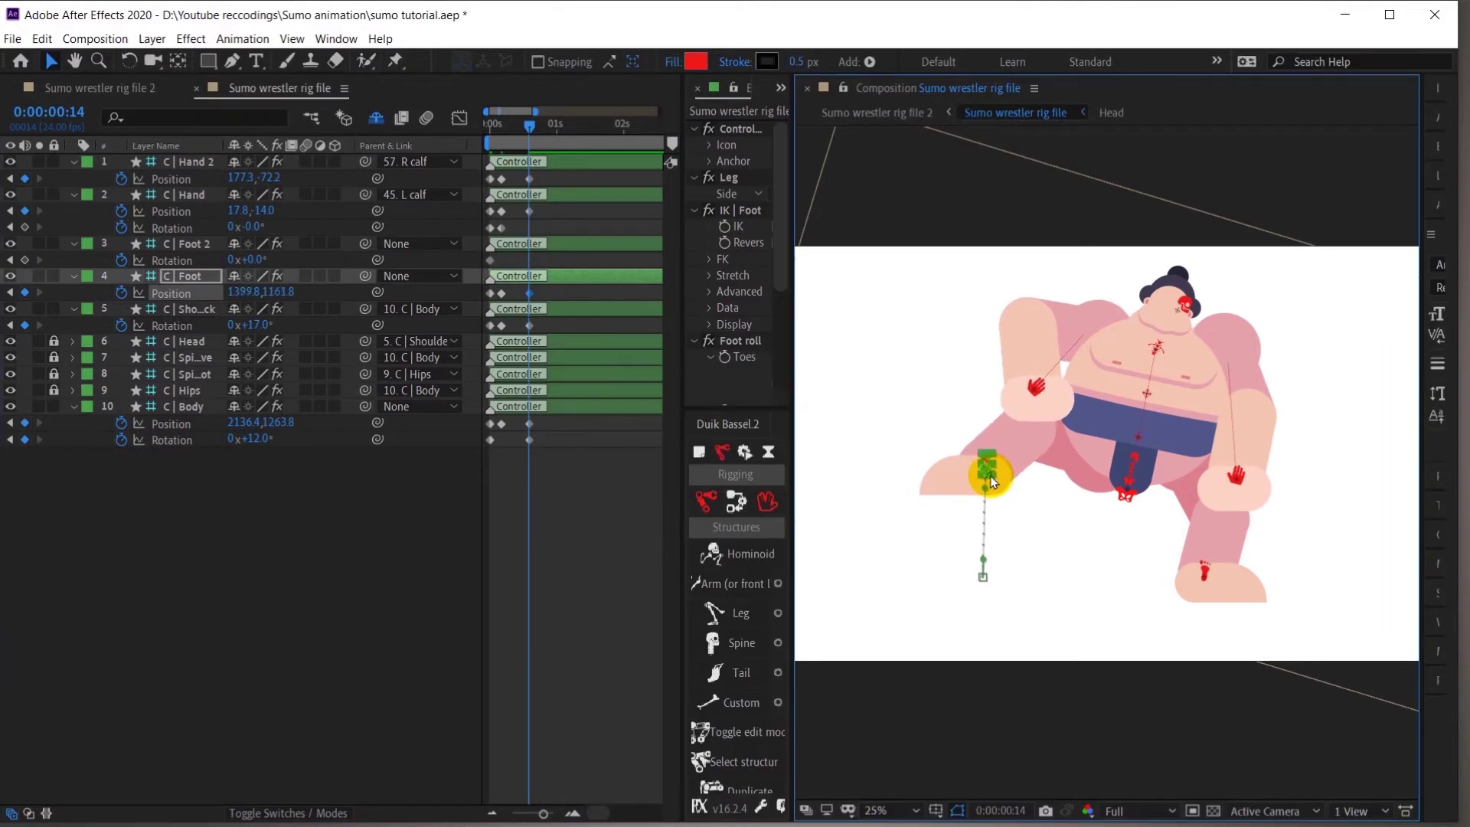
At frame 14, set the C | Foot controller's rotation to 43° and raise it to position 1399.8, 1113.8
key("shift+r")
left_click_drag(255, 300, 299, 322)
key("shift+Up")
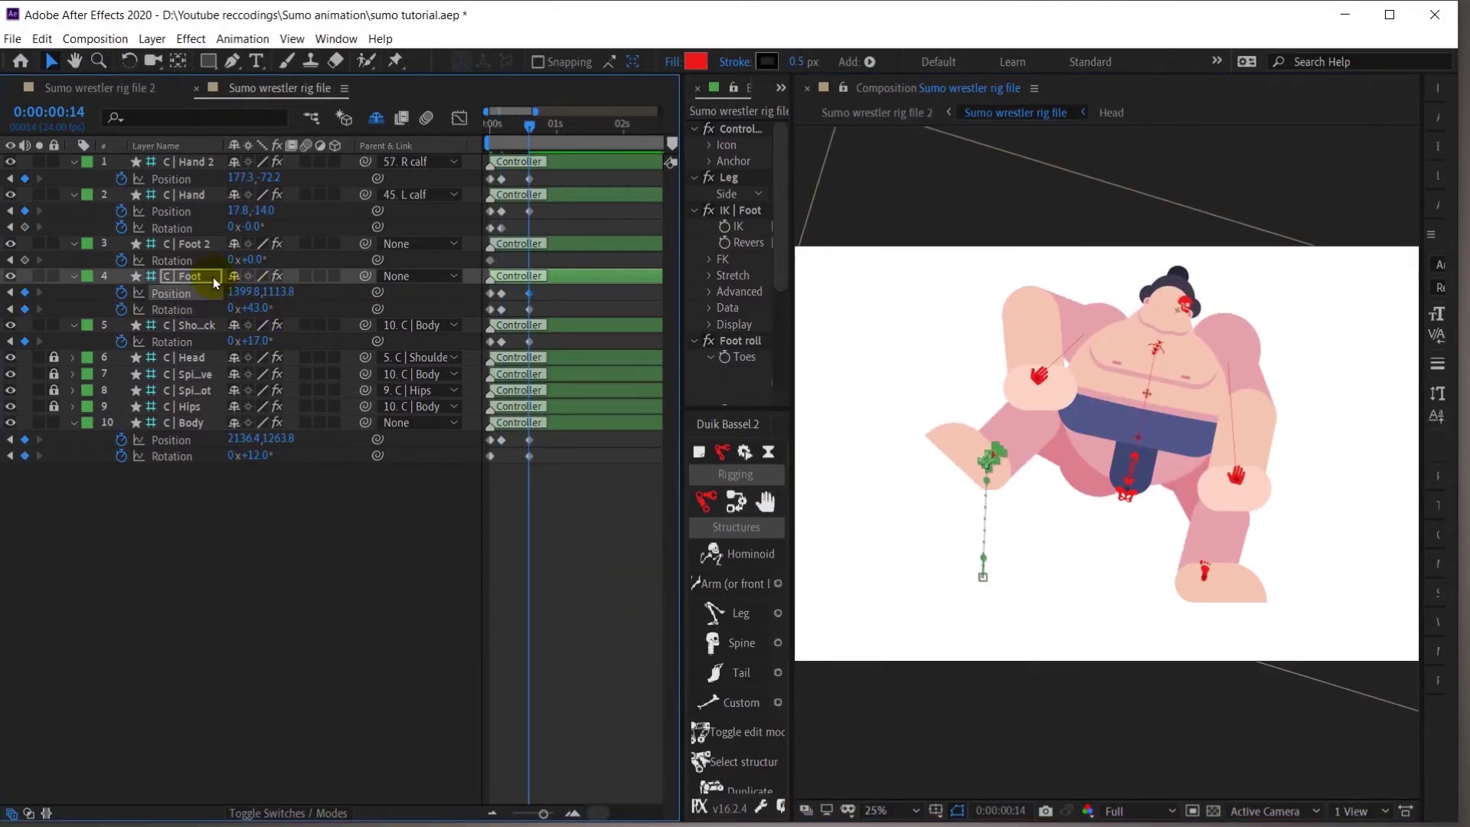
Nudge the tilted C | Foot controller outward and up to position 1359.8, 1093.8 at frame 14
key("shift+Left")
key("shift+Left")
key("shift+Left")
key("shift+Right")
key("Up")
key("Up")
key("Up")
key("Up")
key("Up")
key("Up")
key("Right")
key("Right")
key("Right")
key("Right")
key("Right")
key("Up")
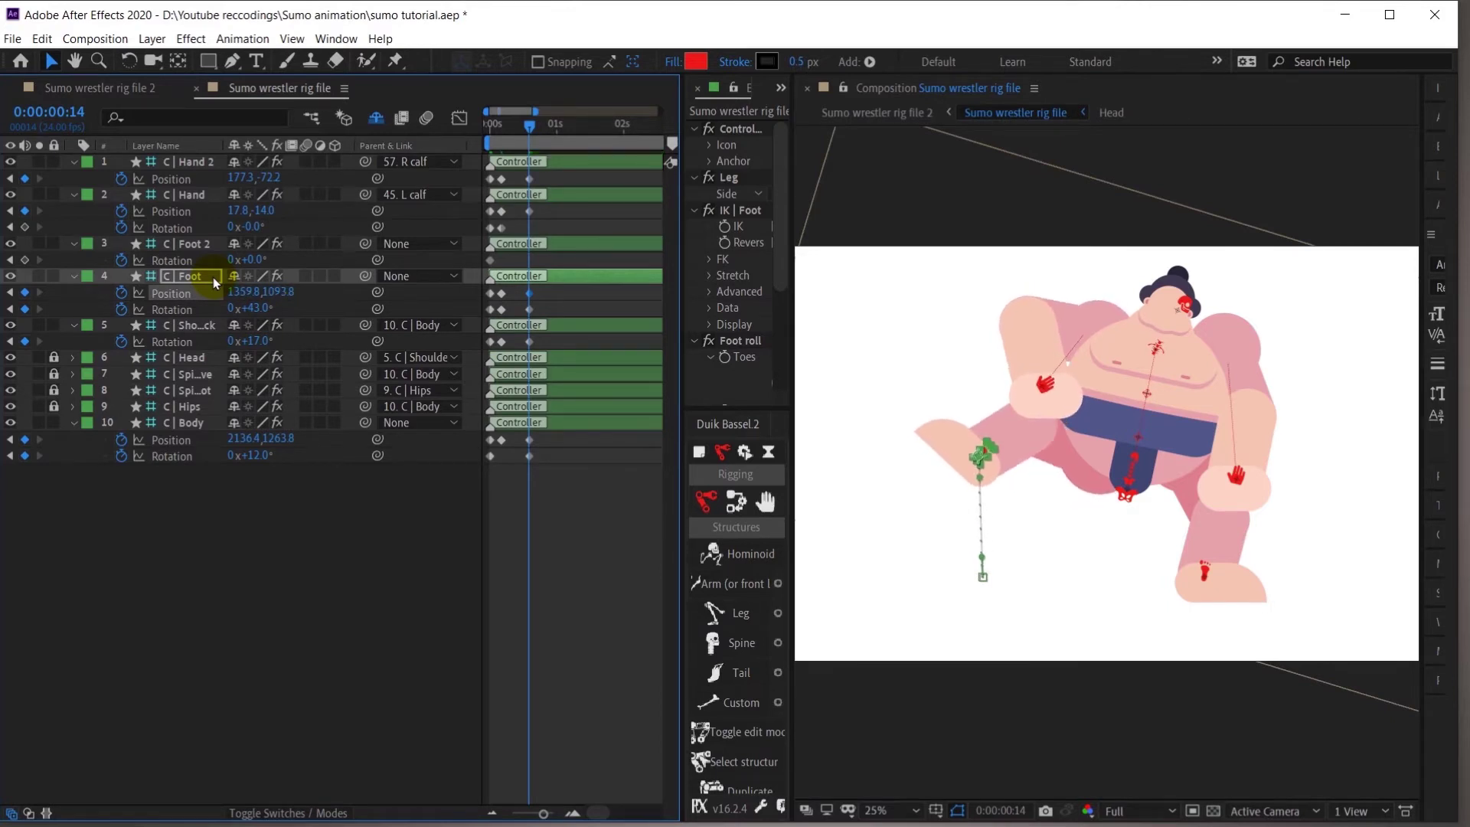
Move the C | Hand controller on the lifted leg to position -32.6, 67.7 at frame 14
left_click(1027, 483)
left_click(1041, 387)
left_click_drag(1041, 387, 1019, 379)
left_click(624, 492)
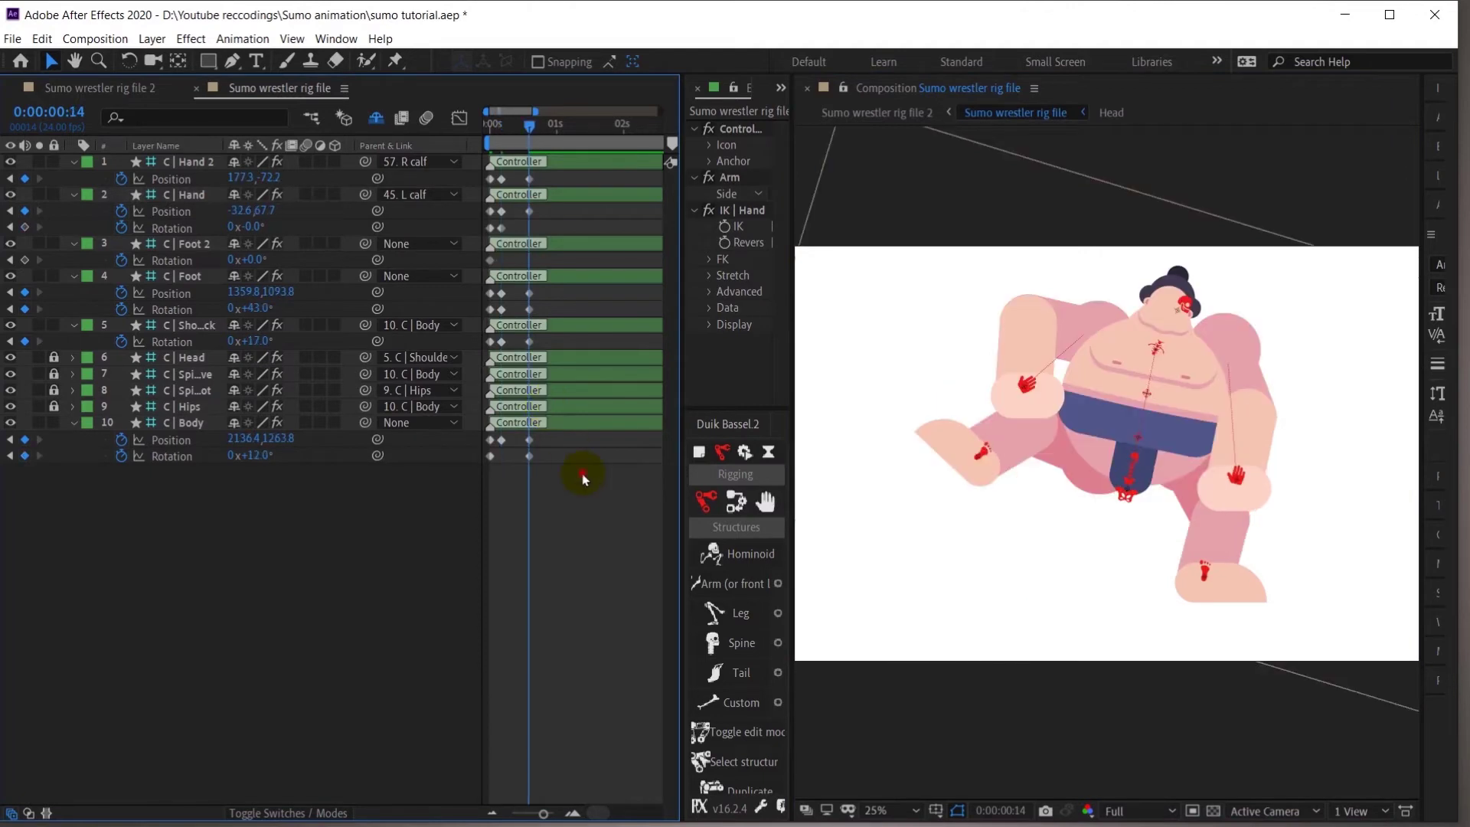
Move the current time to 0:00:01:00
left_click(49, 113)
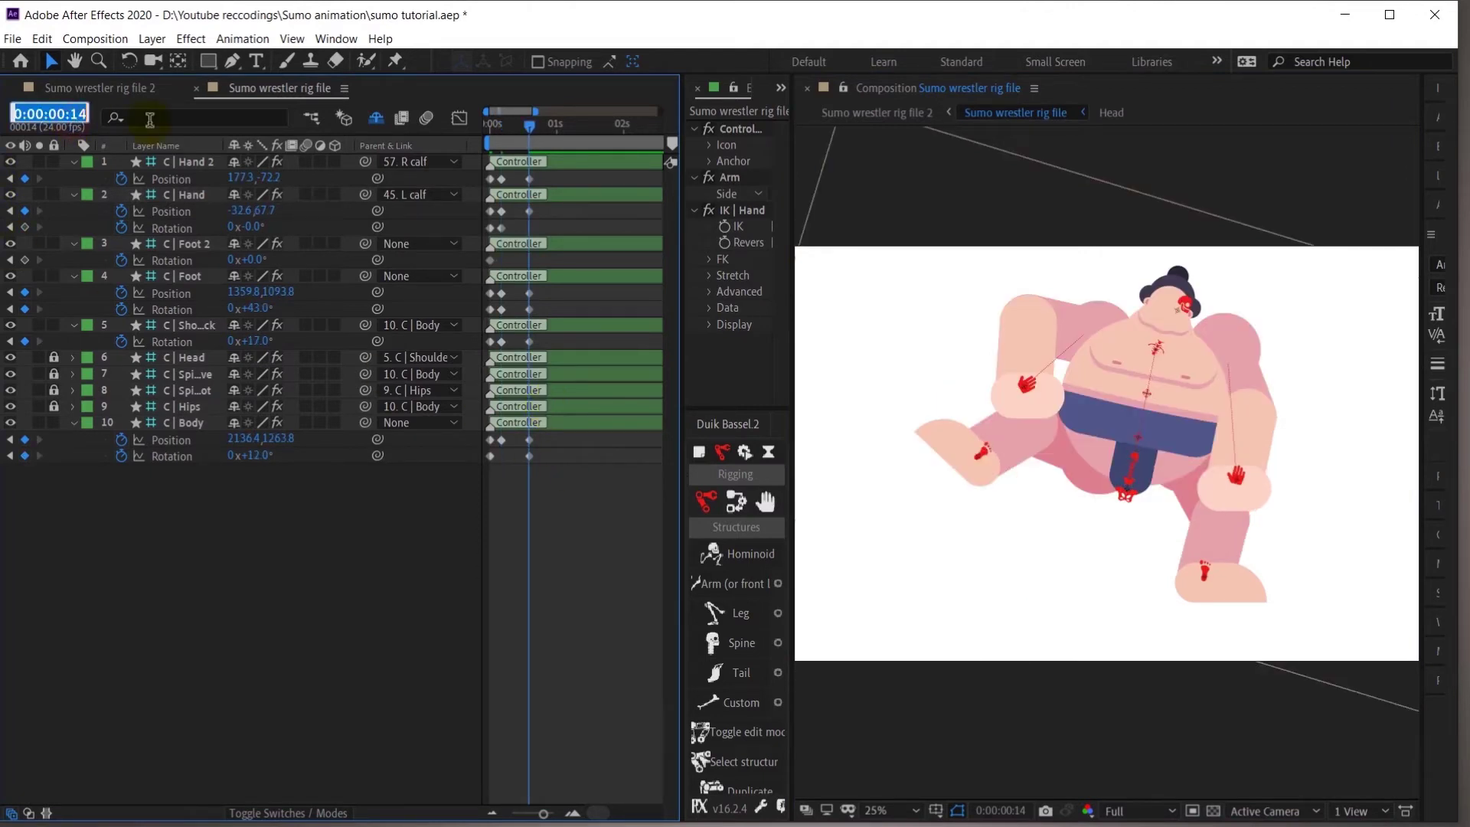
type("+")
type("12.0")
key("Return")
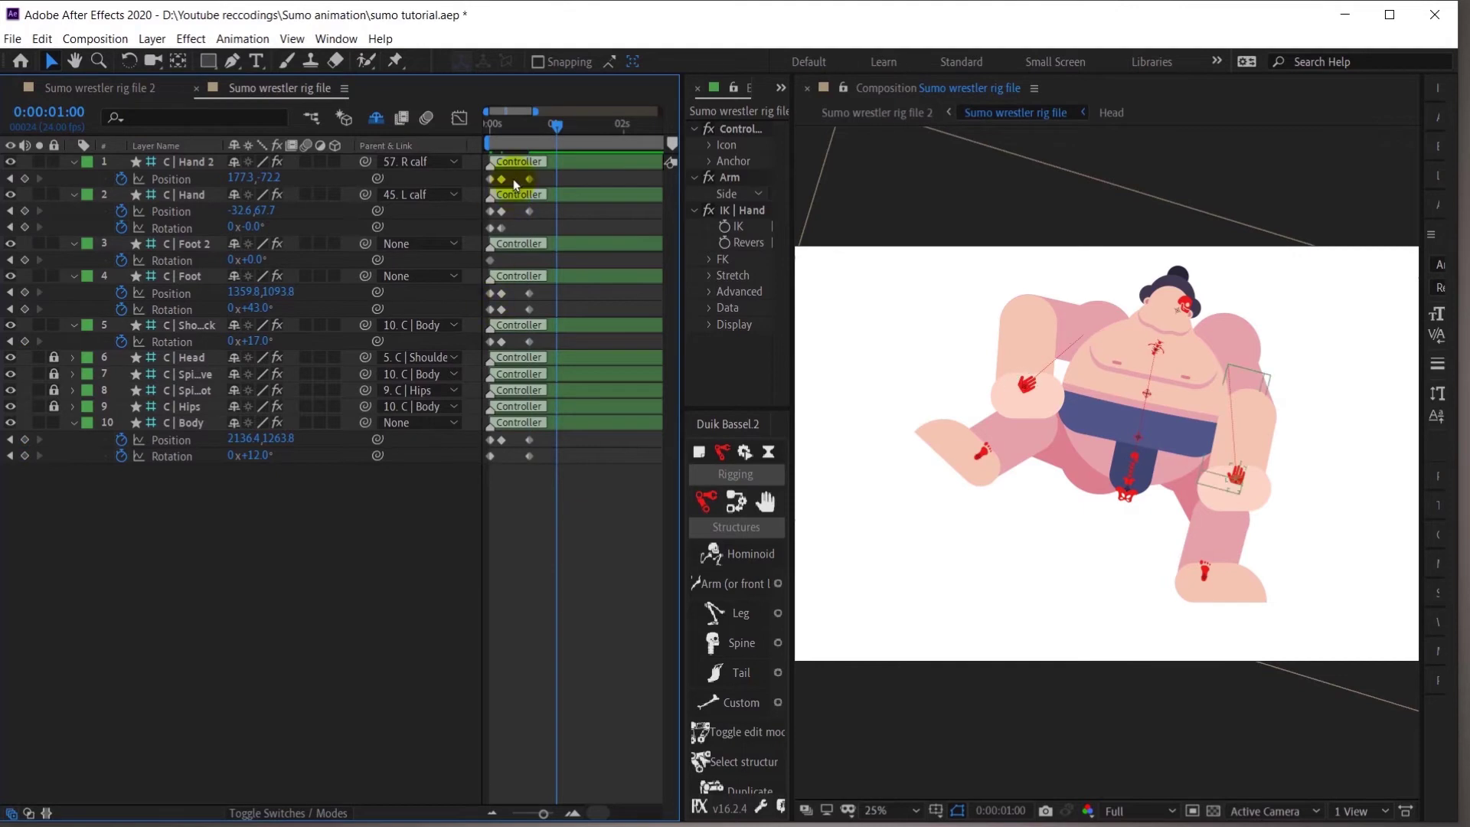
Reveal the animated properties of all controllers and copy C | Hand 2's starting keyframes to 0:00:01:00
key("ctrl+a")
key("u")
left_click_drag(483, 173, 495, 201)
key("ctrl+c")
key("ctrl+v")
Copy the frame 0 keyframes of the C | Hand, C | Foot and shoulder controllers to 0:00:01:00
key("=")
left_click_drag(562, 297, 643, 310)
left_click_drag(483, 221, 502, 397)
key("ctrl+c")
key("ctrl+v")
key("ctrl+c")
key("ctrl+v")
key("ctrl+z")
key("ctrl+c")
key("ctrl+v")
key("ctrl+c")
key("ctrl+v")
Copy C | Body's starting position and rotation keyframes to 0:00:01:00
left_click_drag(500, 485, 475, 518)
key("ctrl+c")
key("ctrl+v")
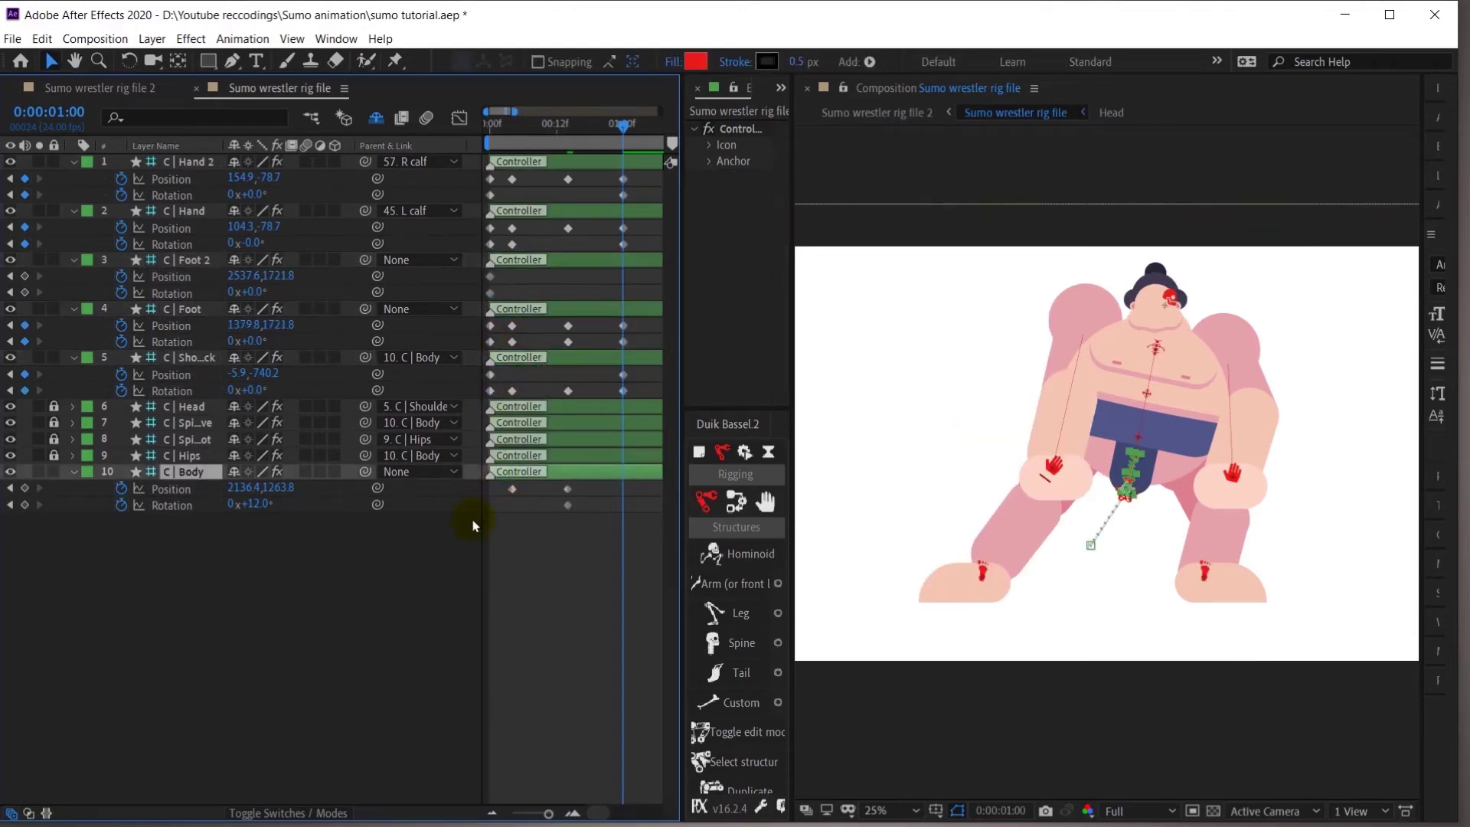
At frame 14, add the missing keyframes for both hands' rotation, C | Foot 2's position and rotation, and the shoulder's position
key("k")
key("j")
key("j")
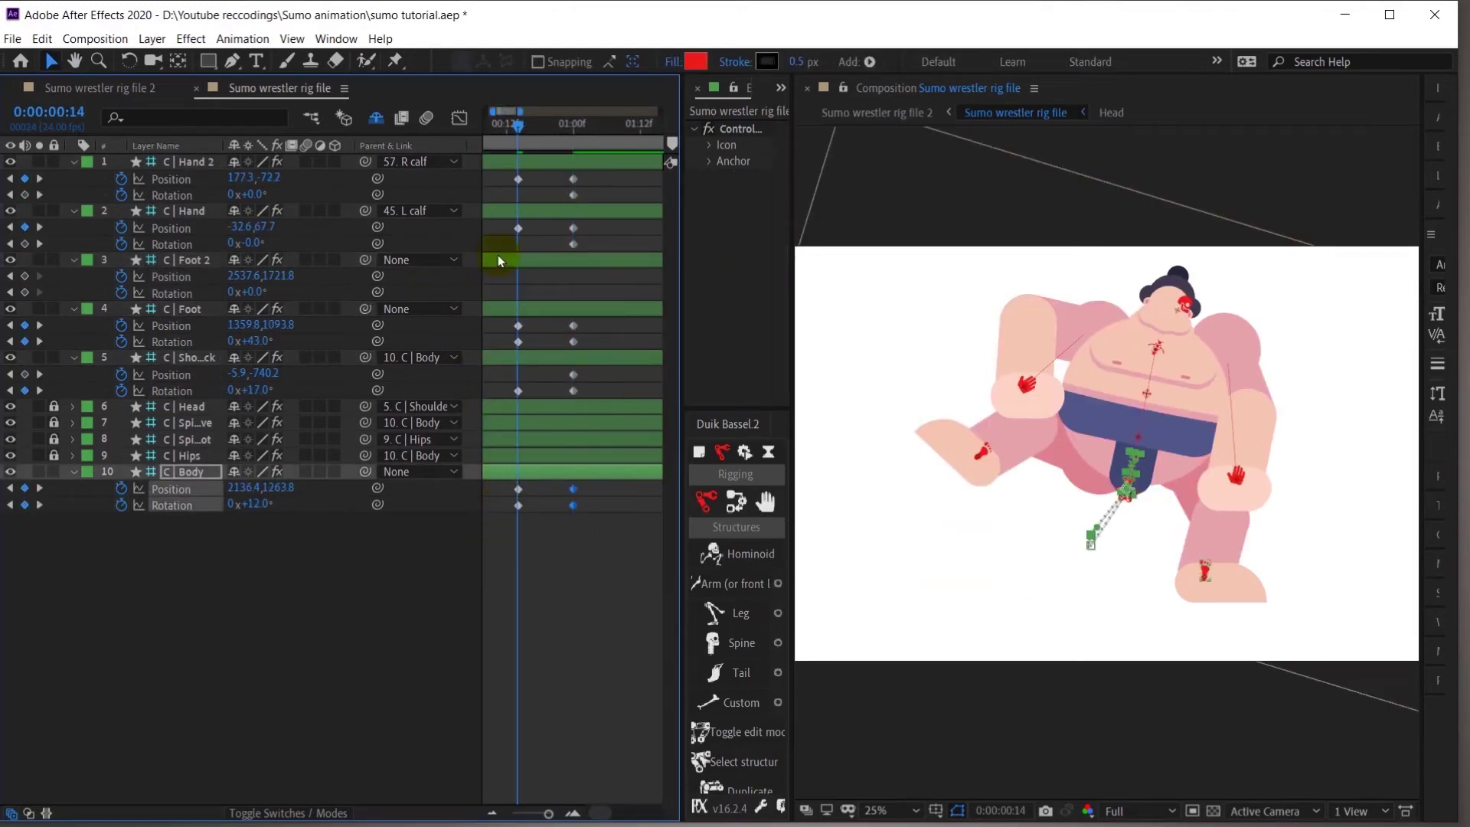
left_click(25, 194)
left_click(25, 244)
left_click(25, 276)
left_click(25, 292)
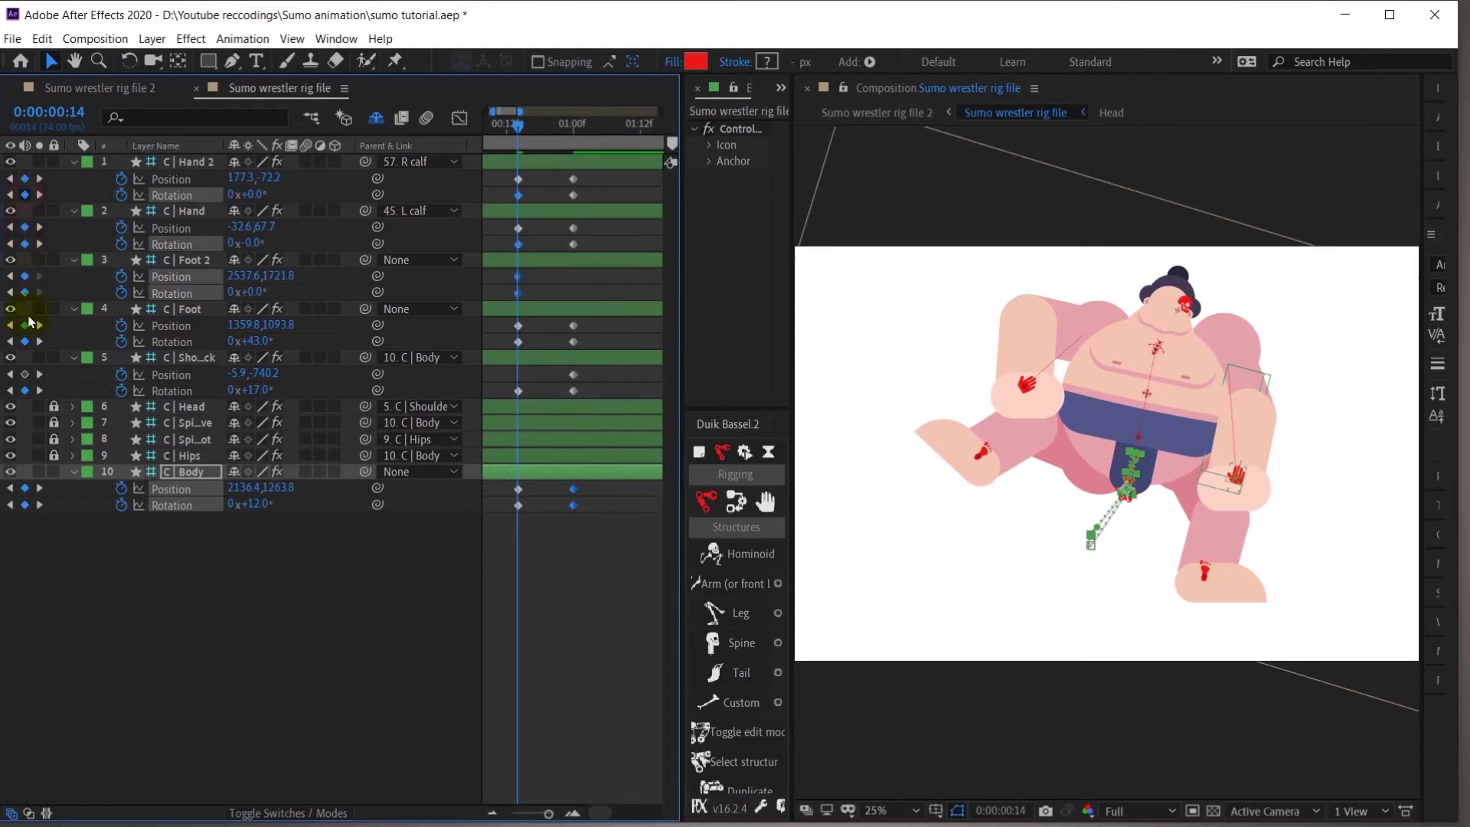
left_click(25, 374)
Copy C | Foot 2's position and rotation keyframes from frame 14 to 0:00:01:00
key("k")
scroll(548, 291, "down", 2)
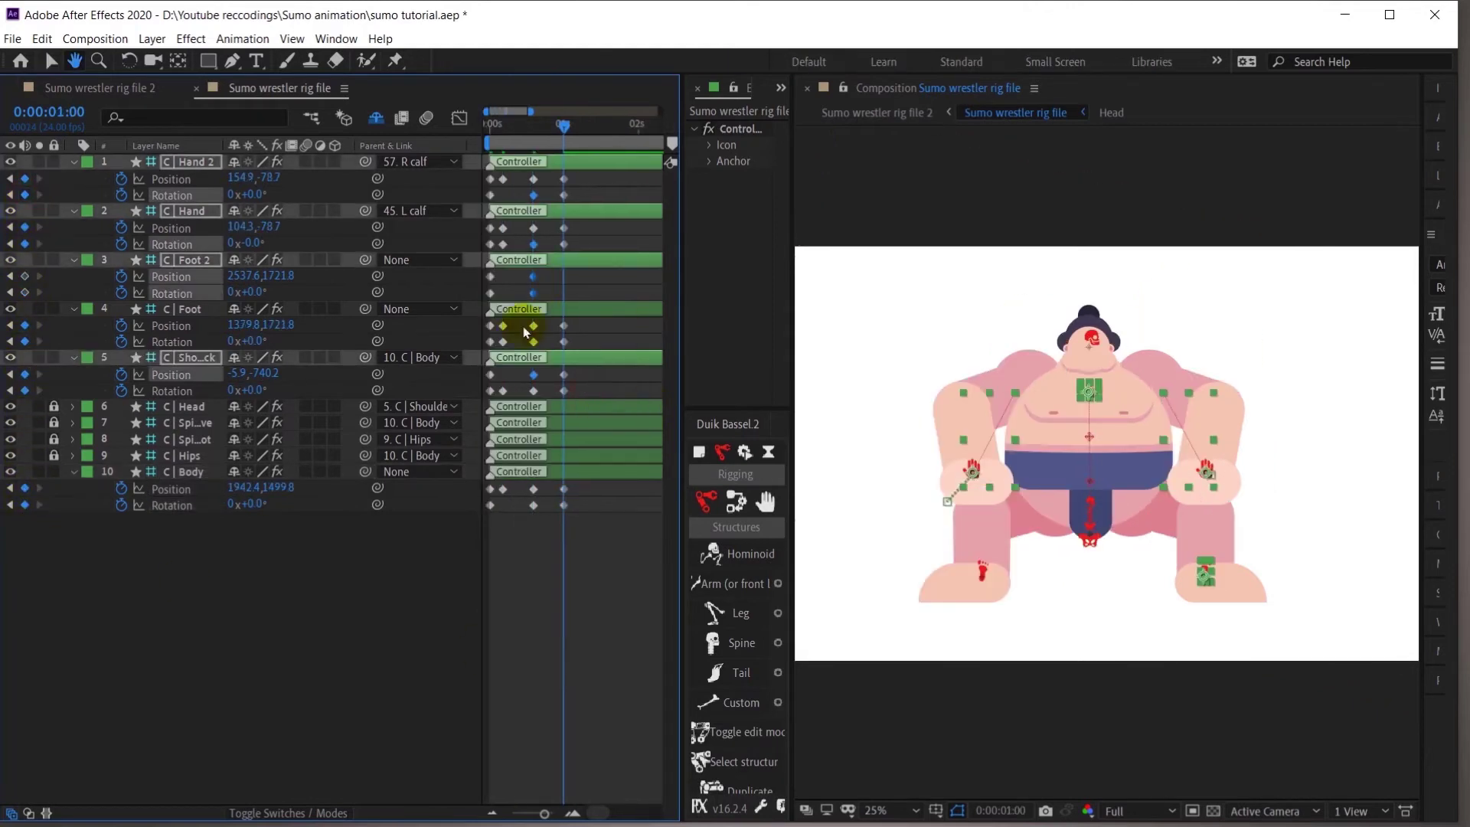
left_click_drag(523, 301, 543, 270)
key("ctrl+c")
key("ctrl+v")
On the crouch pose frame, add the missing keyframes for hand rotation, C | Foot 2, shoulder position and C | Body rotation
key("j")
key("j")
left_click(25, 194)
left_click(25, 276)
left_click(24, 292)
left_click(24, 374)
left_click(24, 504)
key("j")
left_click(607, 667)
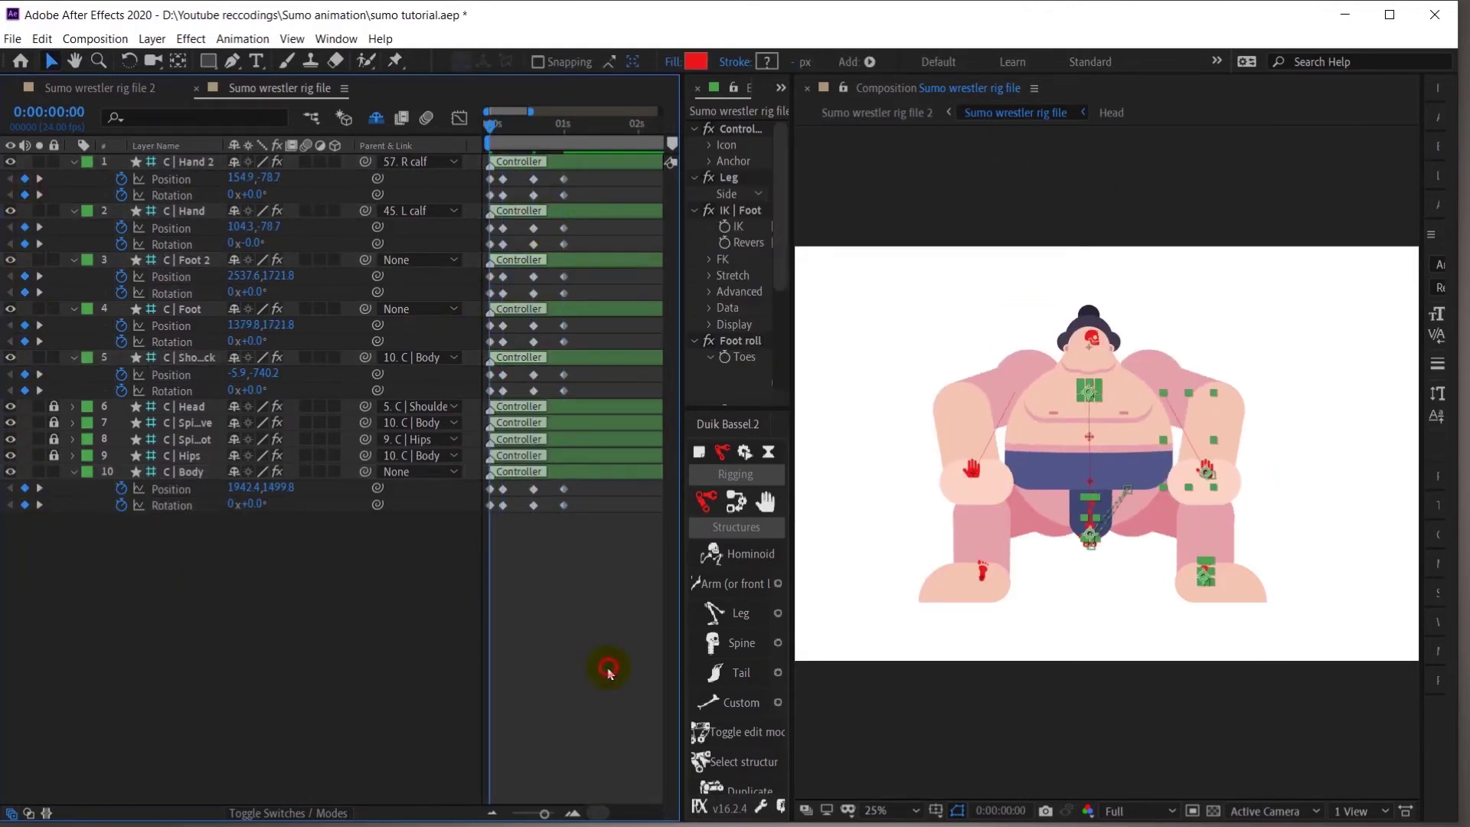
Apply Easy Ease to all keyframes of all the controllers
left_click_drag(464, 404, 413, 154)
key("F9")
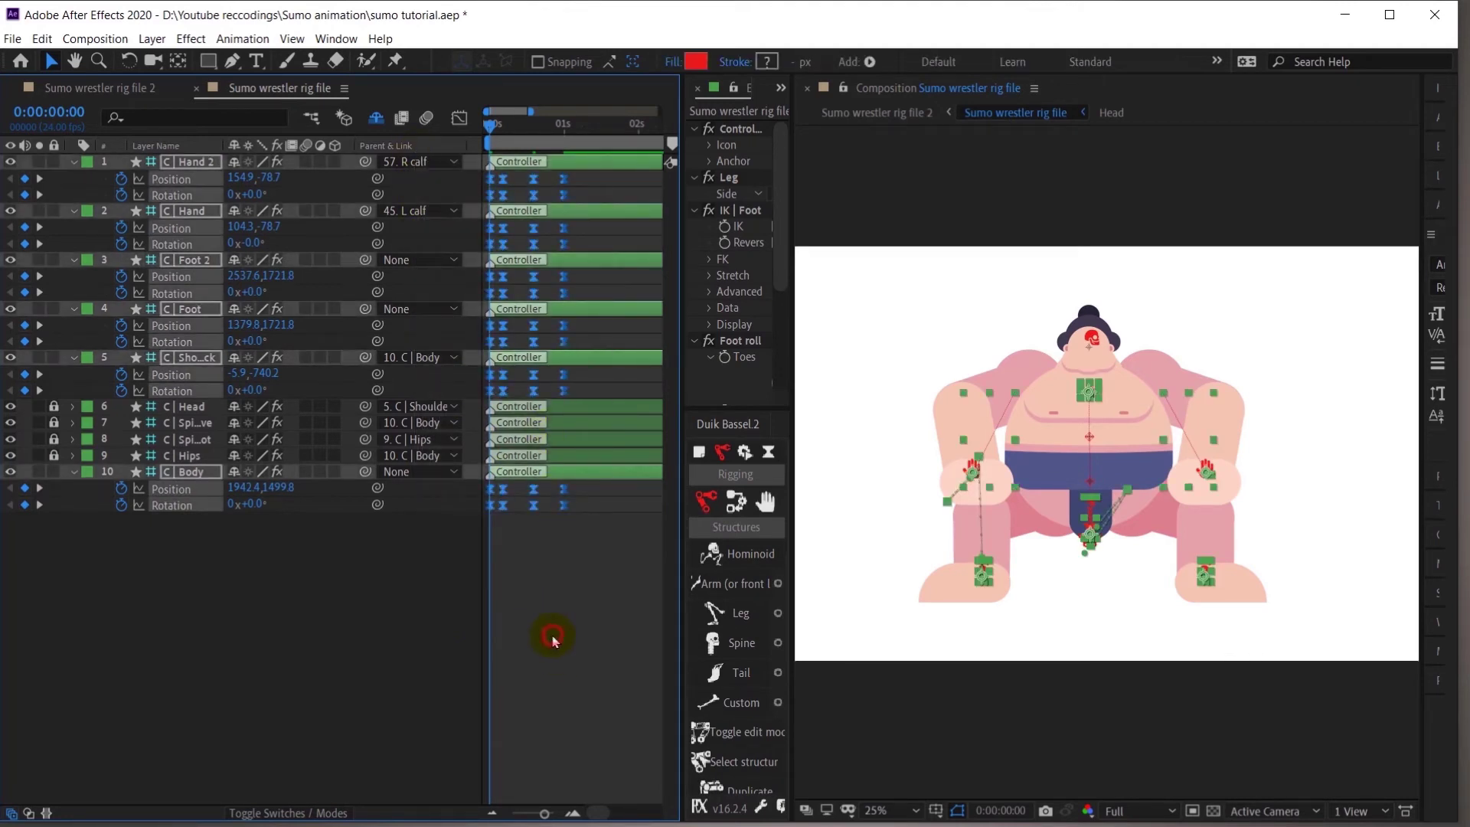
left_click(553, 639)
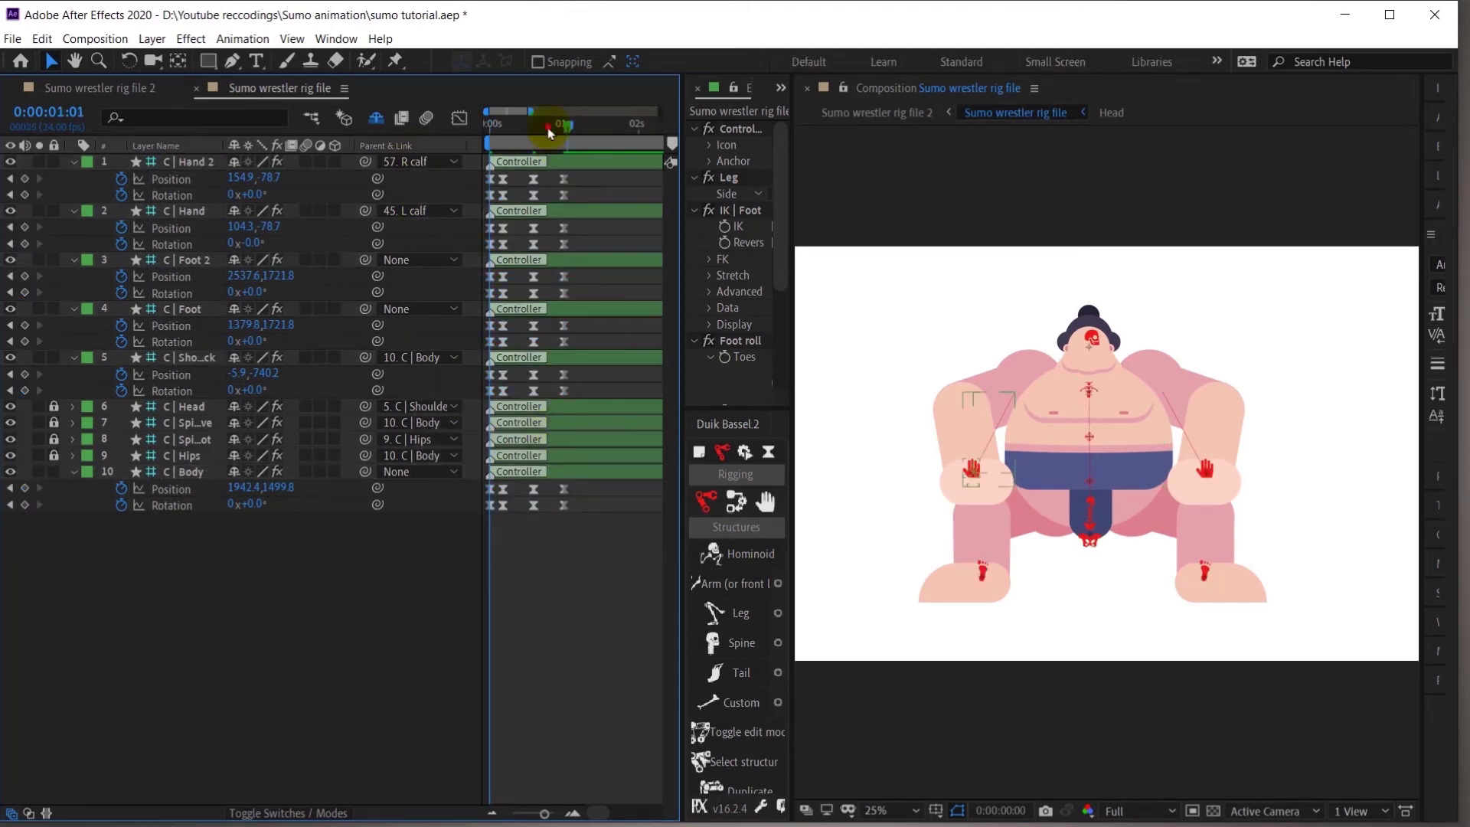
Move four frames past 0:00:01:00 to 0:00:01:04 and add keyframes to every controller's position and rotation there
left_click(548, 132)
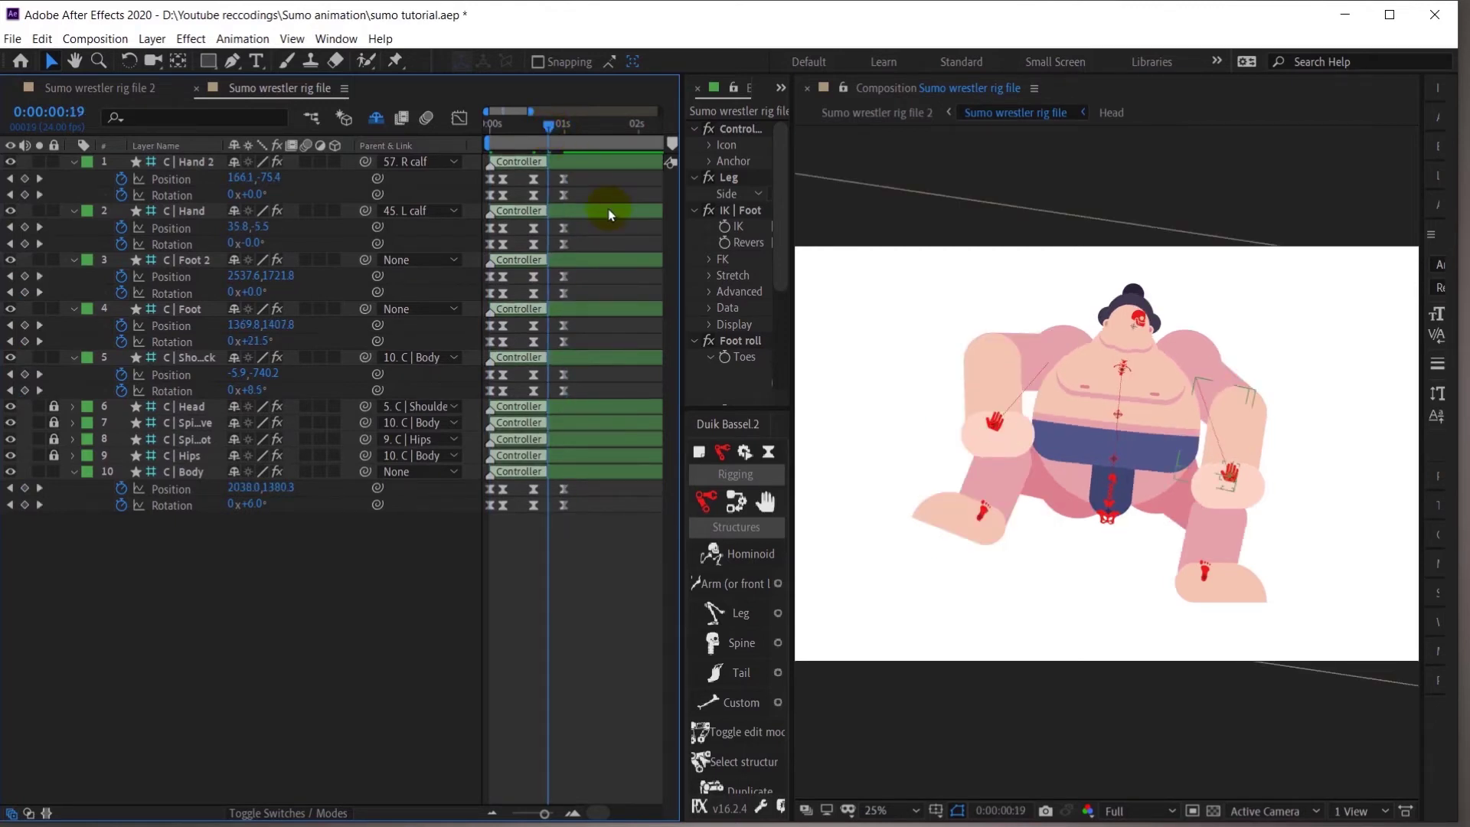
key("j")
key("k")
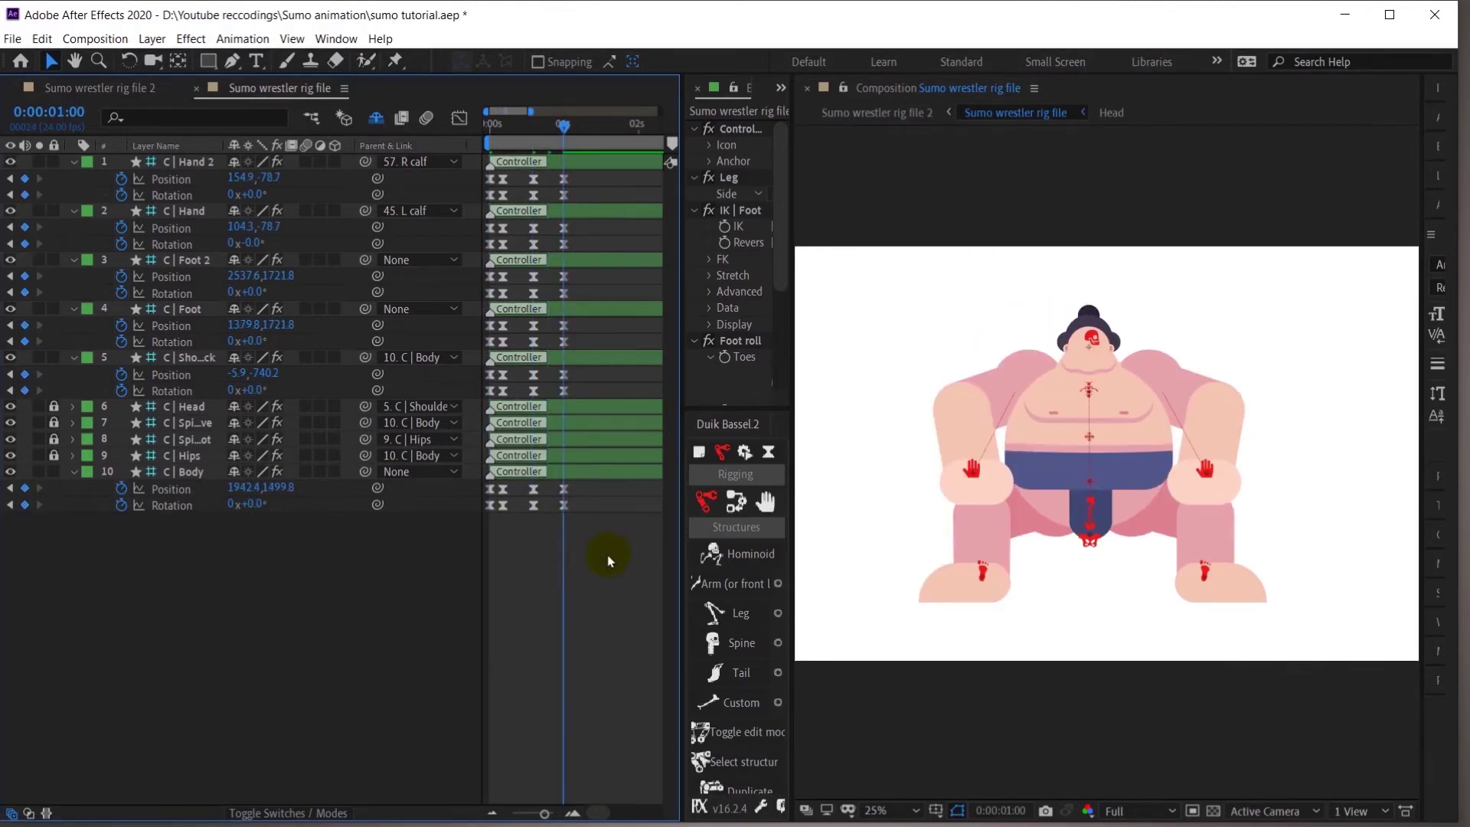
left_click(1273, 542)
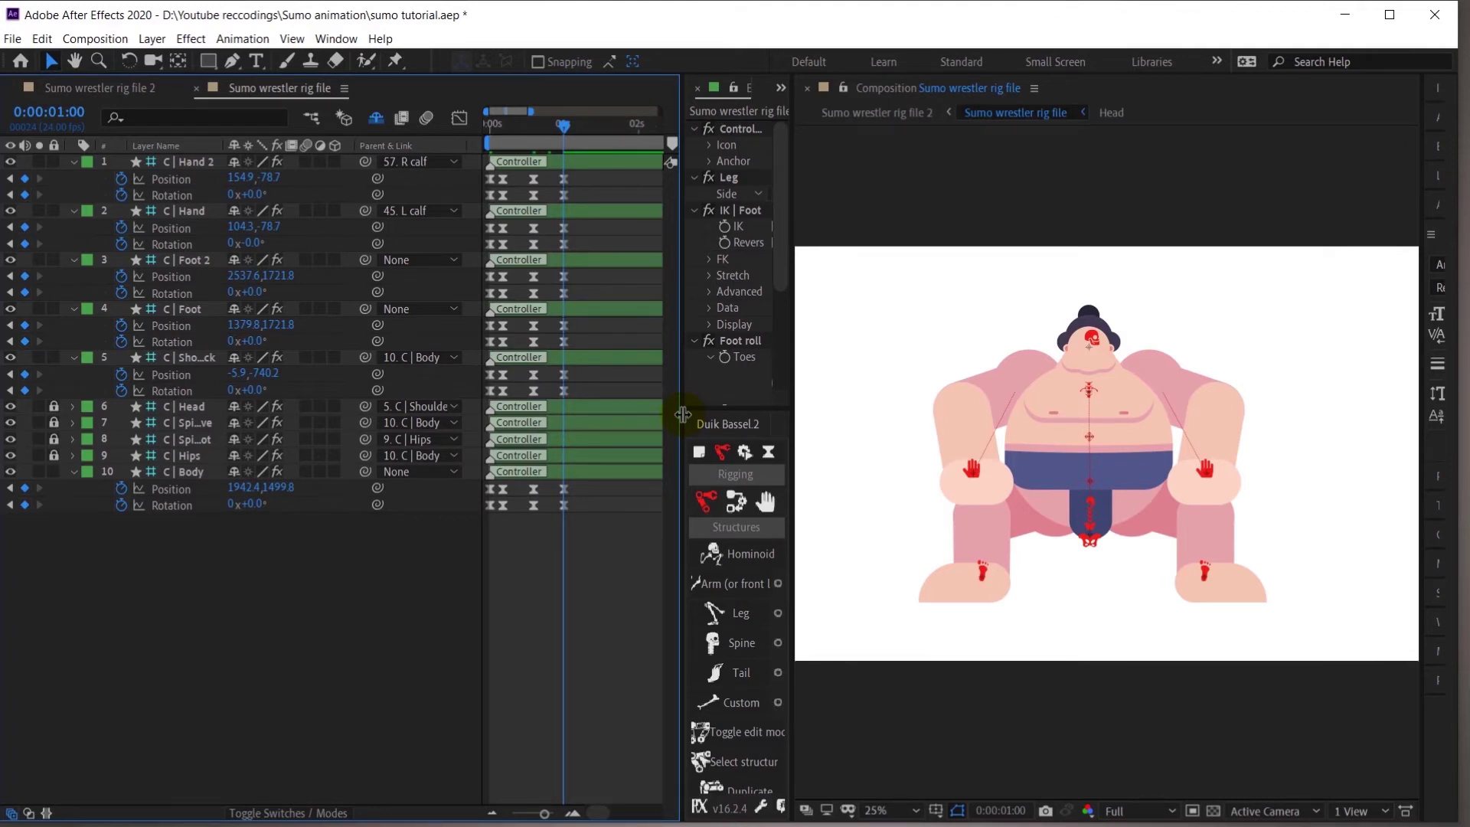
left_click(56, 115)
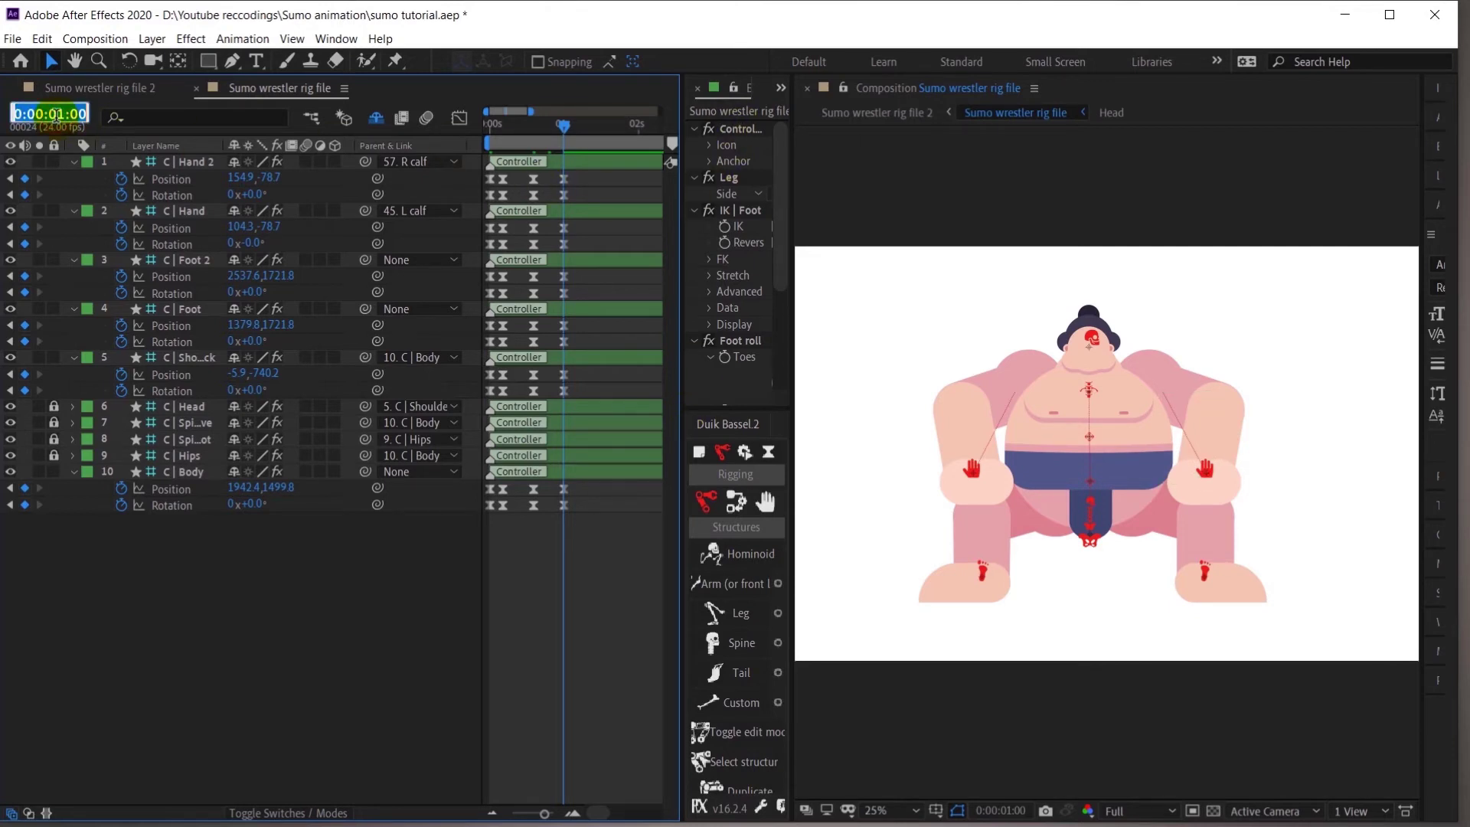
type("+4")
key("Return")
left_click_drag(25, 179, 285, 576)
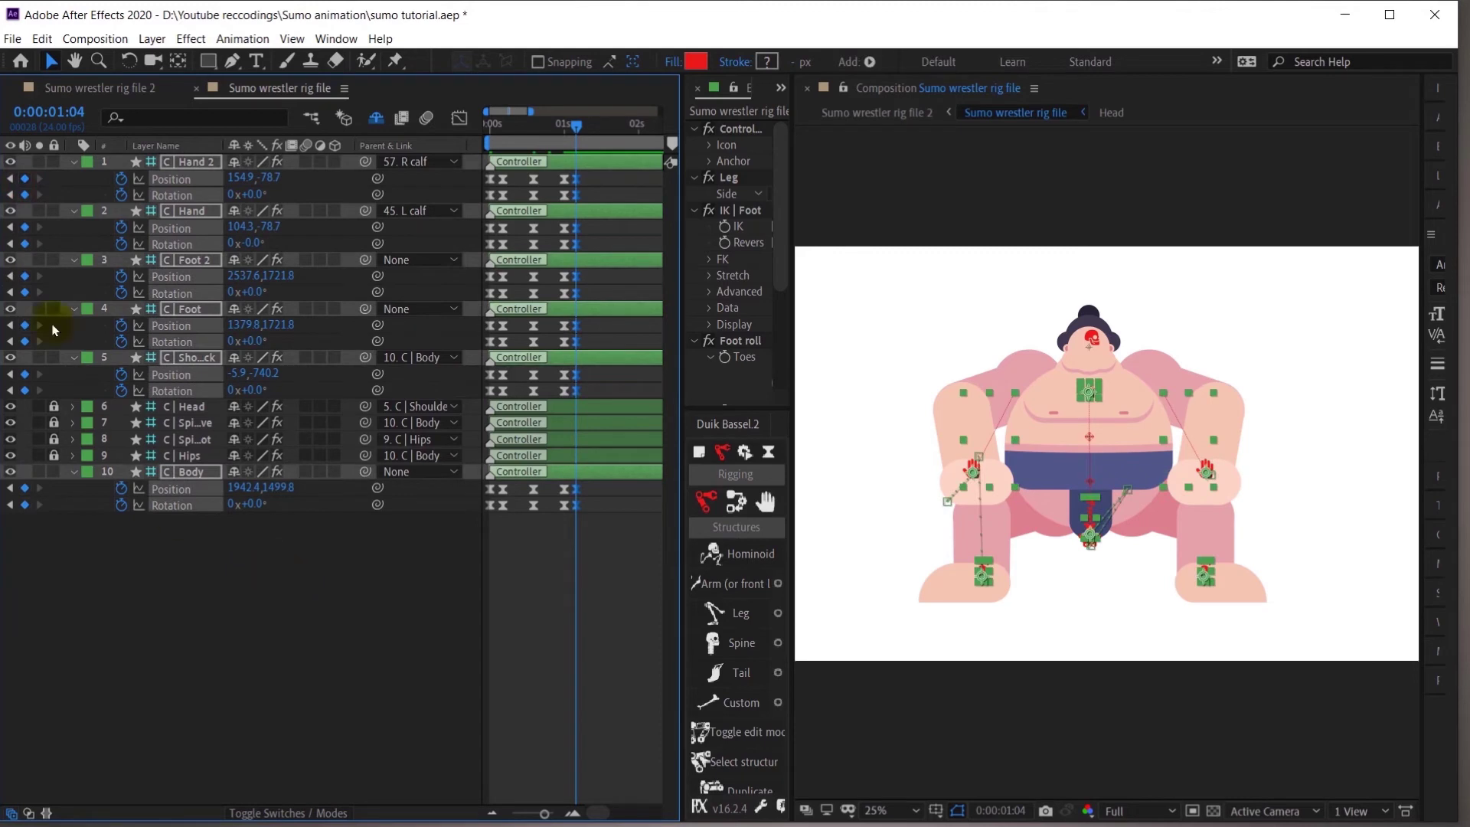
Advance three frames to 0:00:01:07 and keyframe every controller's position and rotation again
key("Page_Down")
key("Page_Down")
key("Page_Down")
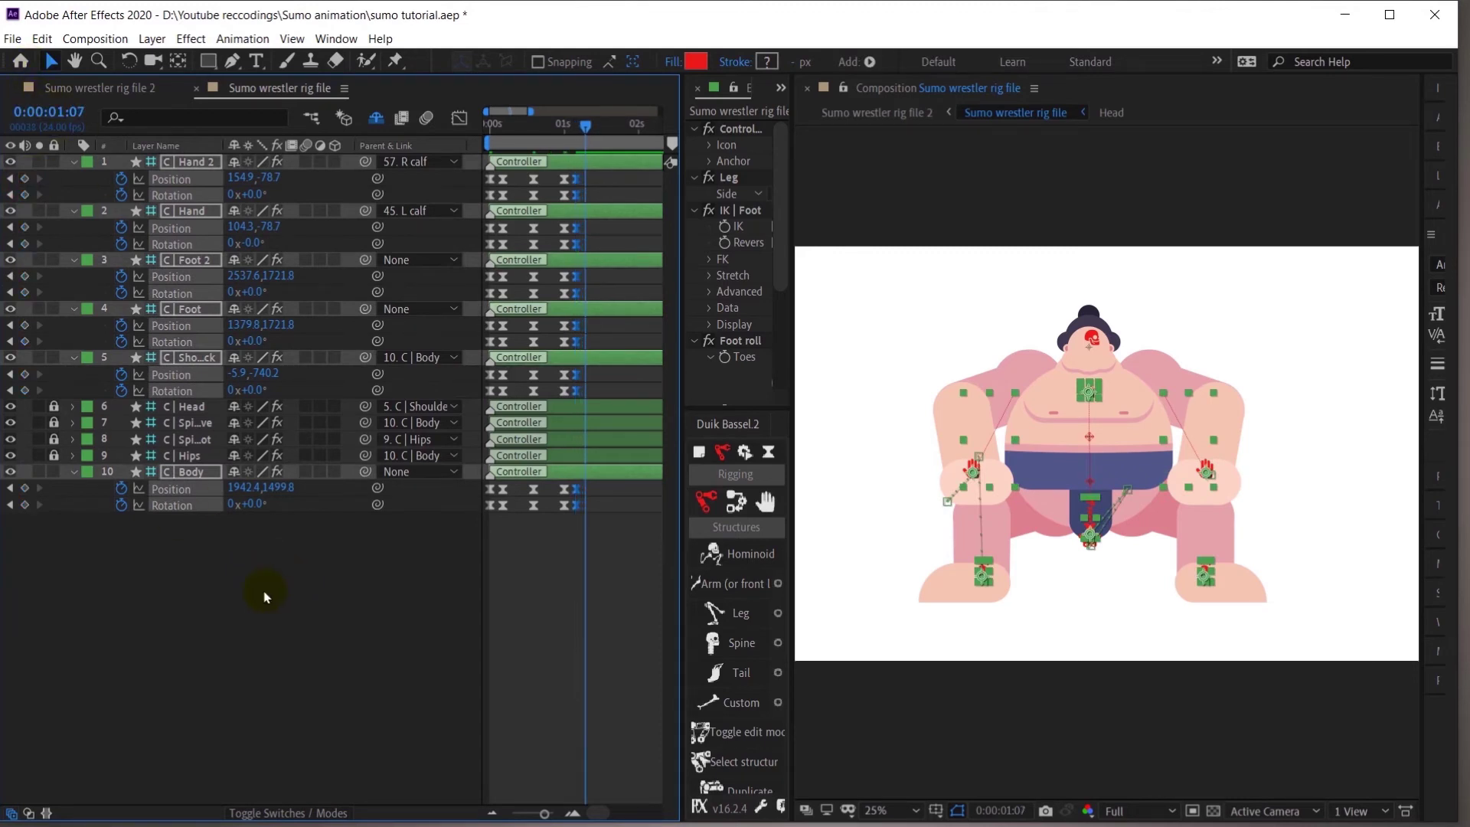
left_click_drag(26, 180, 138, 597)
At 0:00:01:00, lower the C | Body controller to position 1942.4, 1527.8 for the landing impact
key("j")
key("j")
left_click(147, 585)
left_click(171, 490)
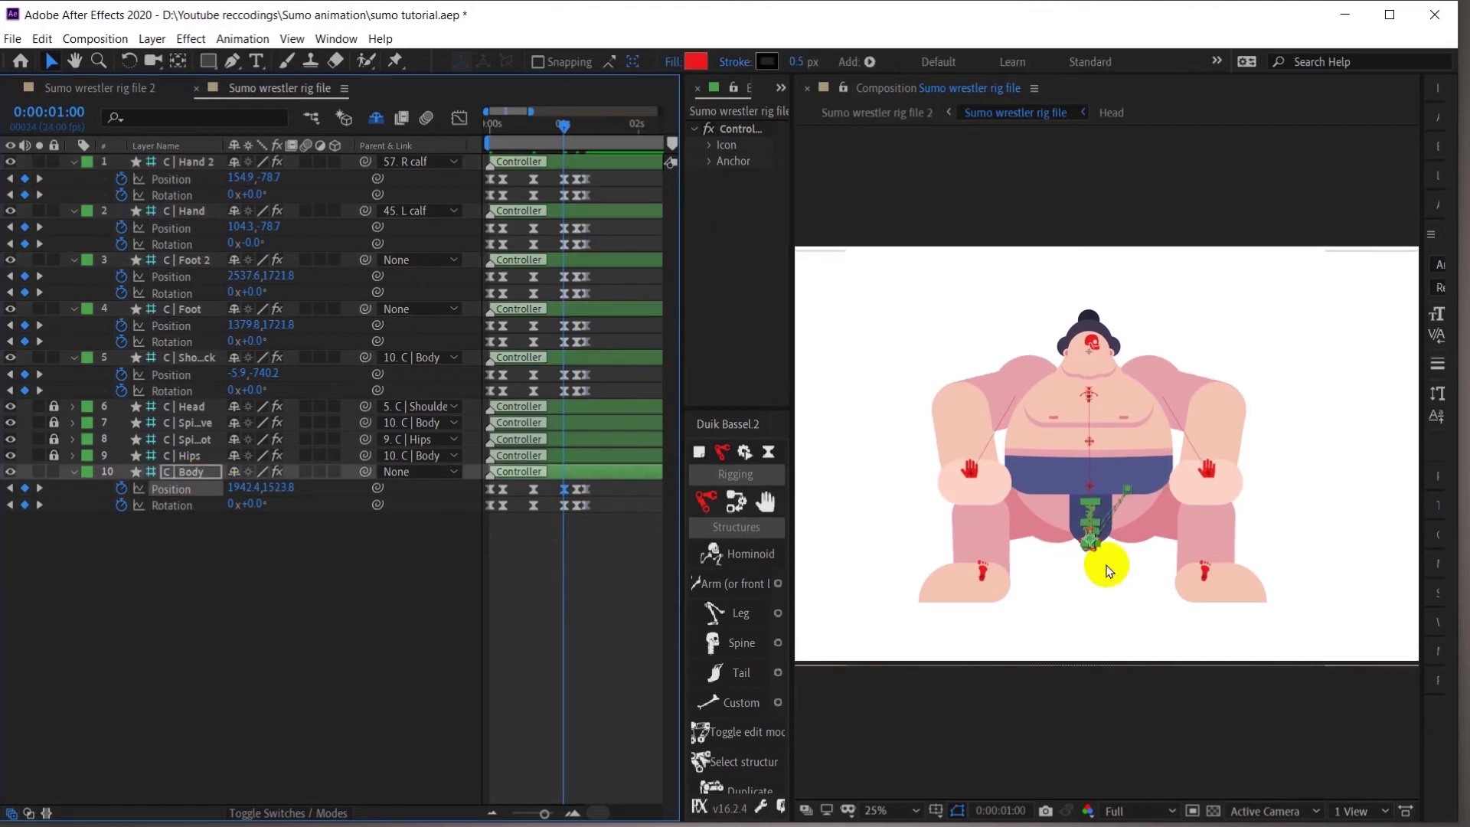
At 0:00:01:04, raise the C | Body controller to position 1942.4, 1487.8
key("Page_Down")
key("Page_Down")
key("Page_Down")
key("Page_Down")
left_click(307, 538)
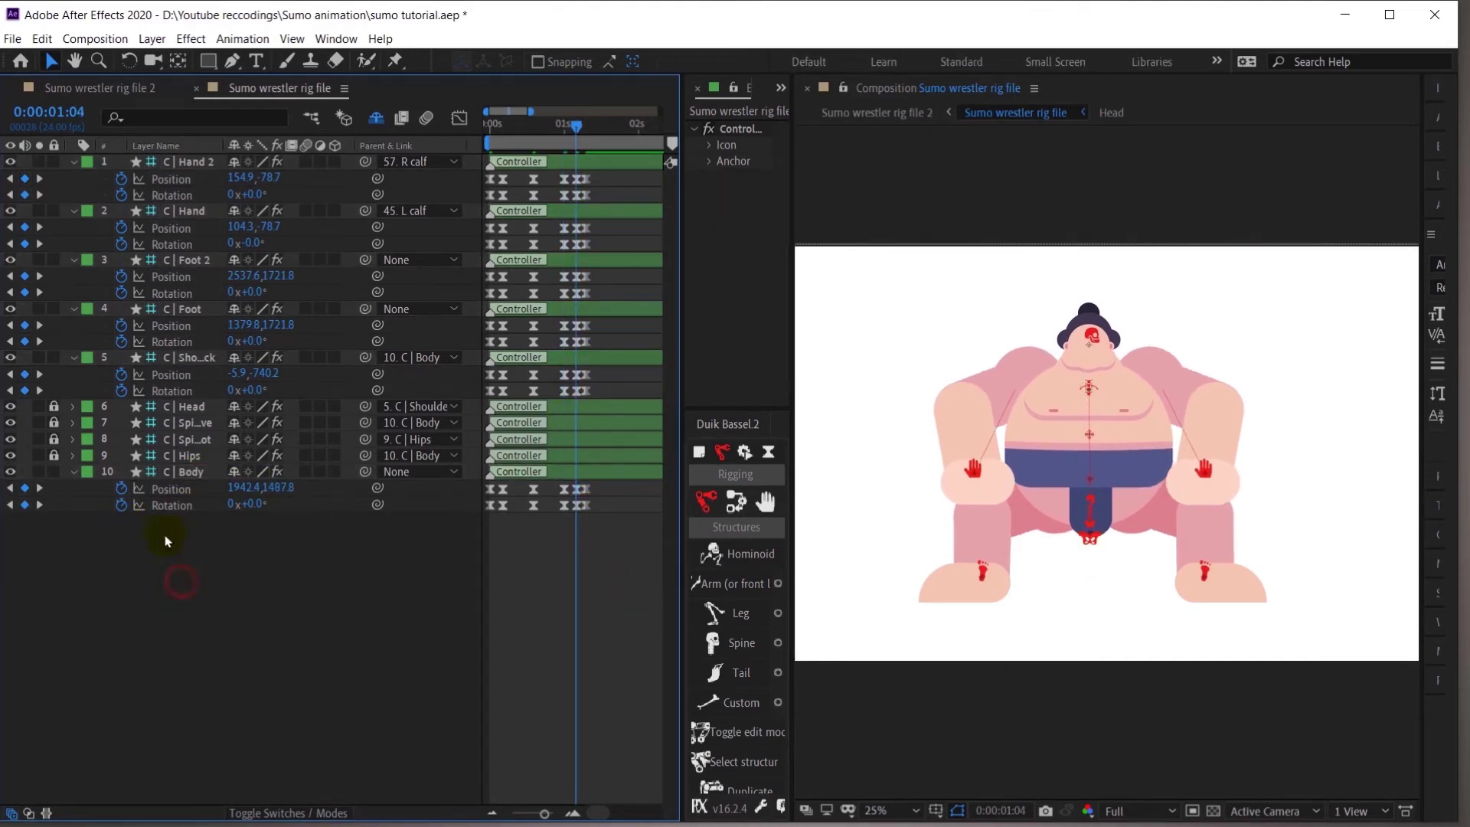
Separate the dimensions of C | Body's Position and show all its curves in the graph editor
right_click(173, 491)
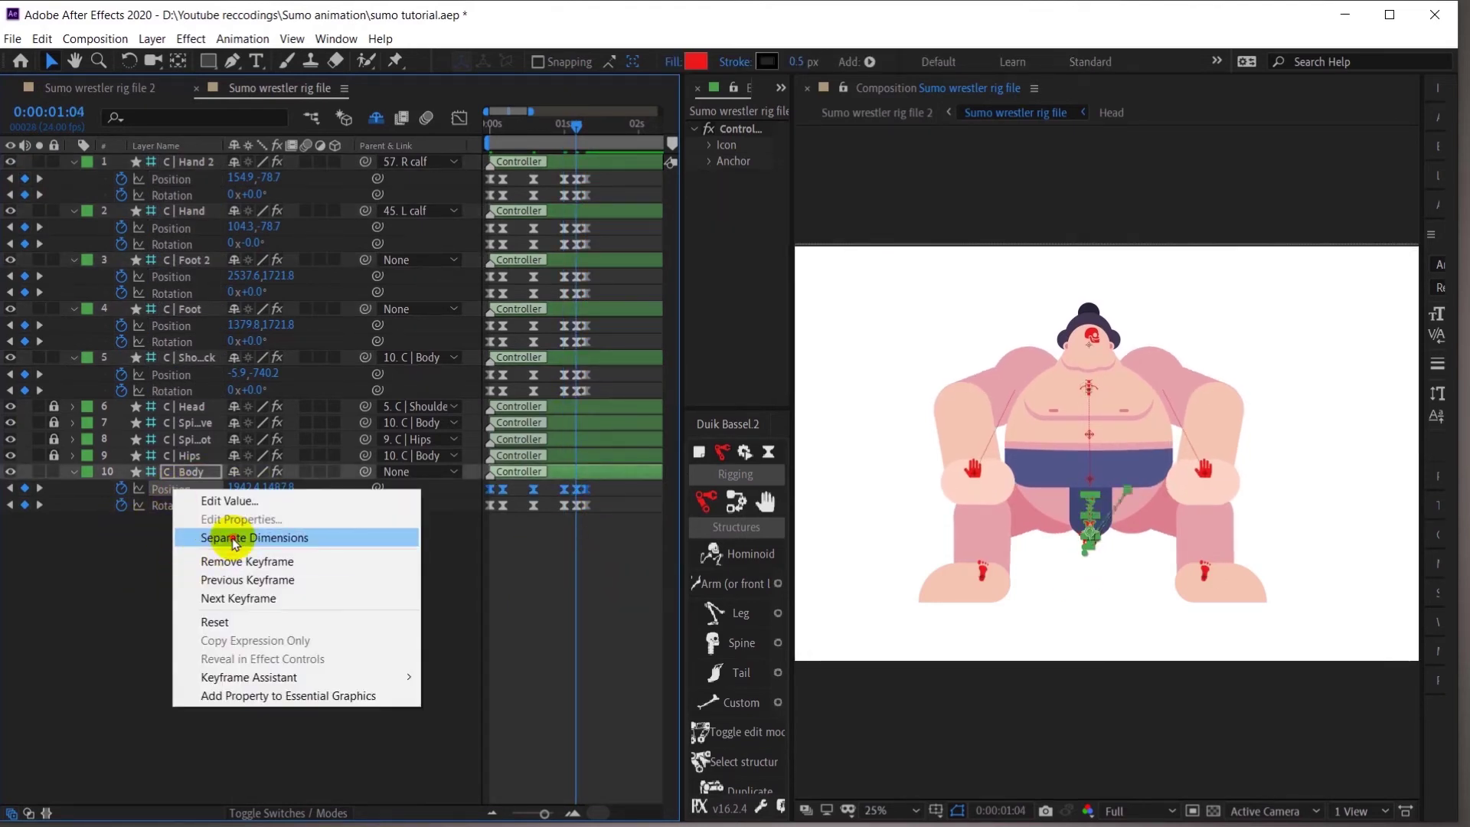
left_click(233, 540)
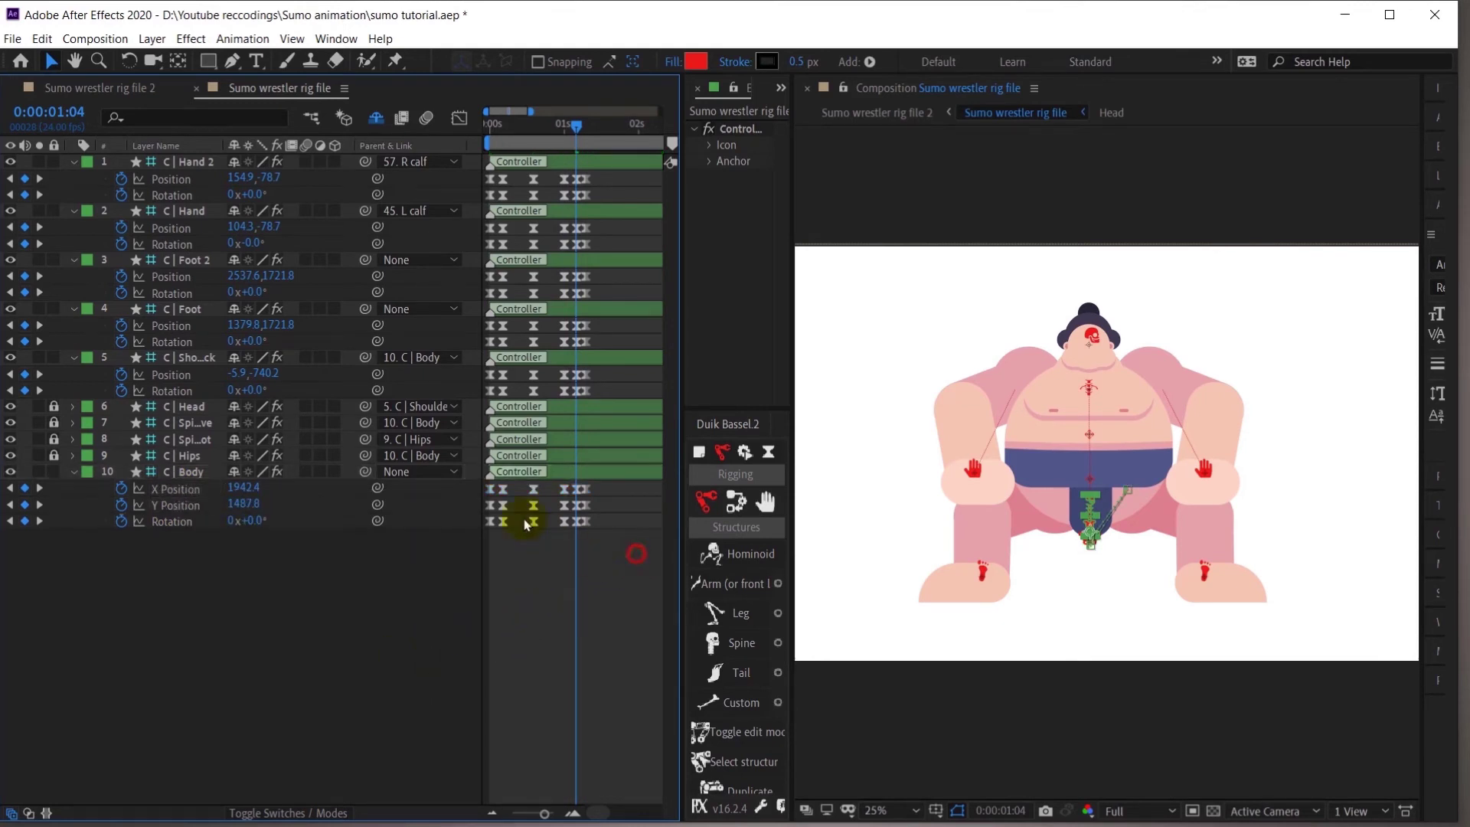
left_click_drag(633, 555, 449, 477)
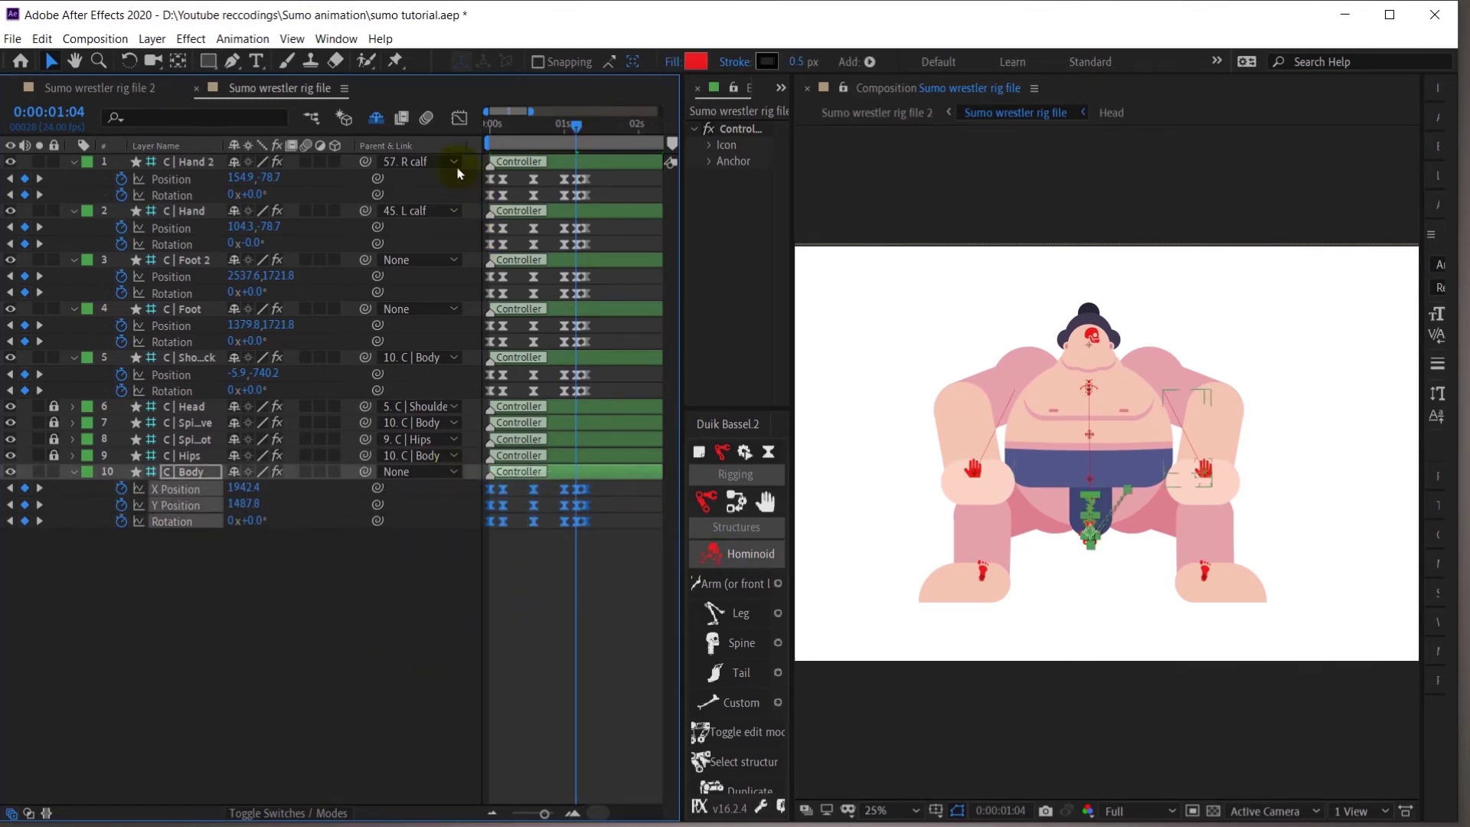
left_click(459, 119)
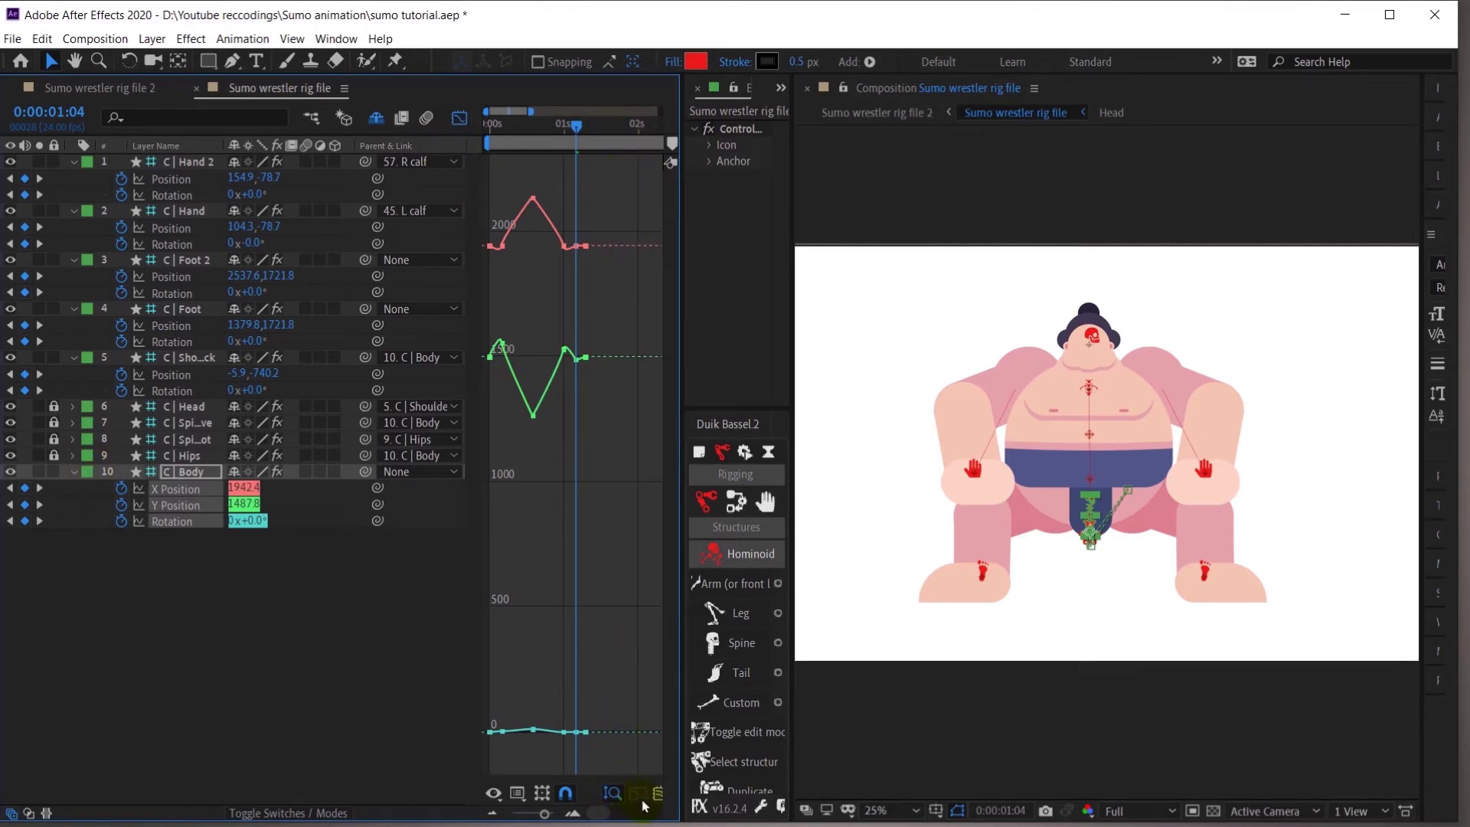
Apply Easy Ease to all points of C | Body's X and Y Position curves and return to the keyframe view
left_click_drag(684, 721, 848, 710)
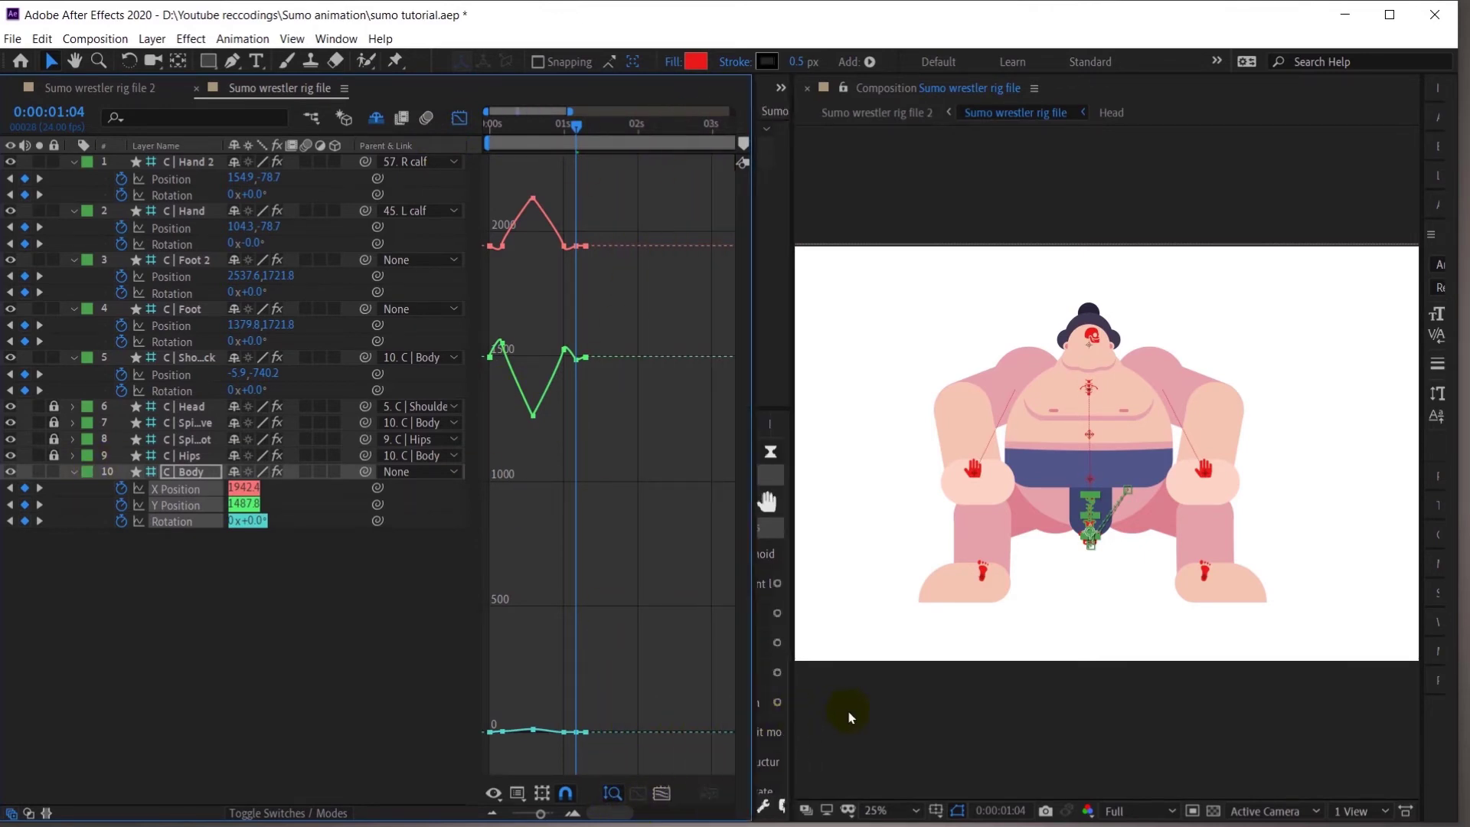
left_click_drag(609, 304, 525, 372)
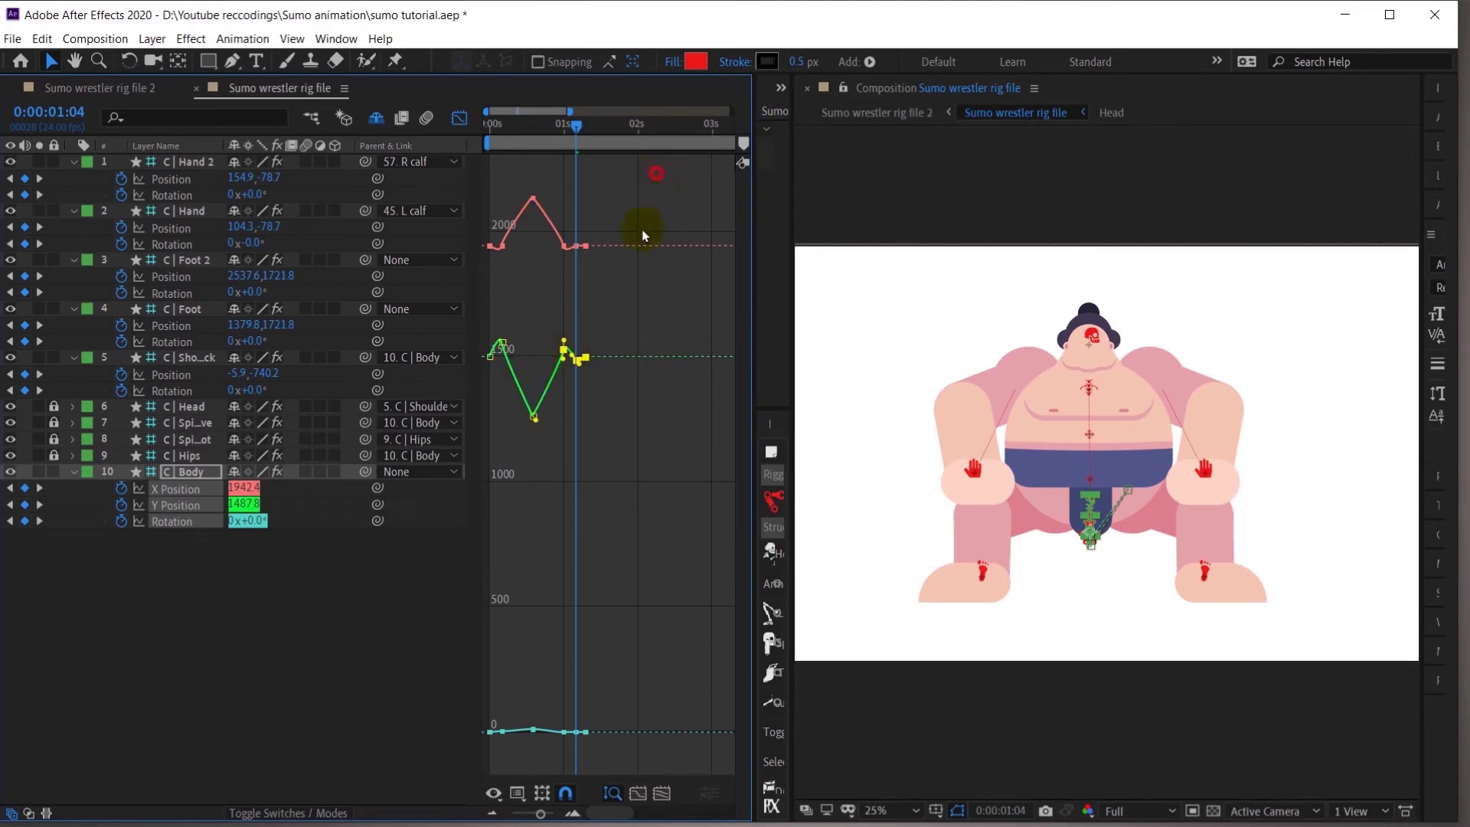
left_click_drag(657, 173, 414, 492)
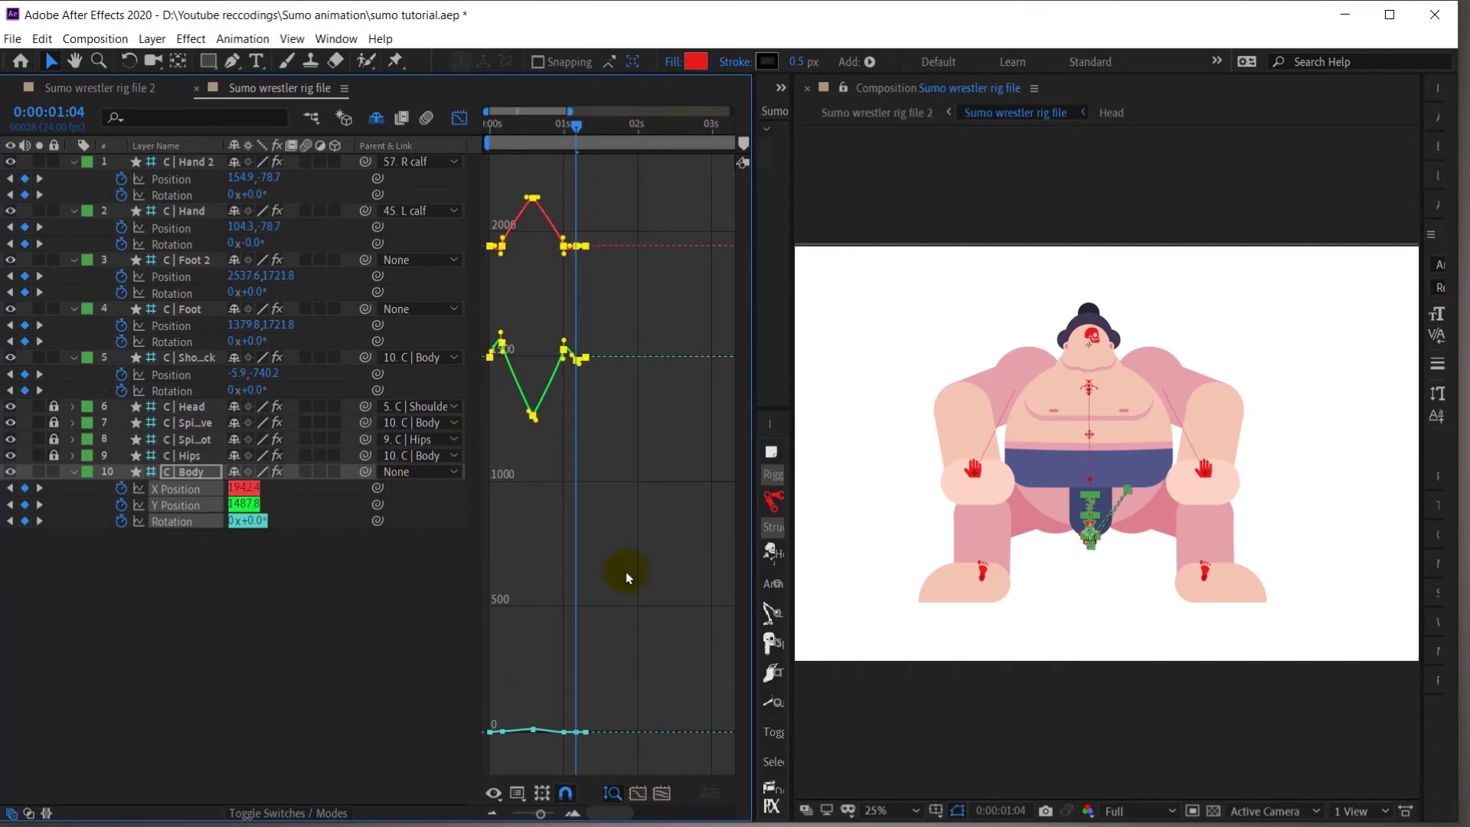
key("F9")
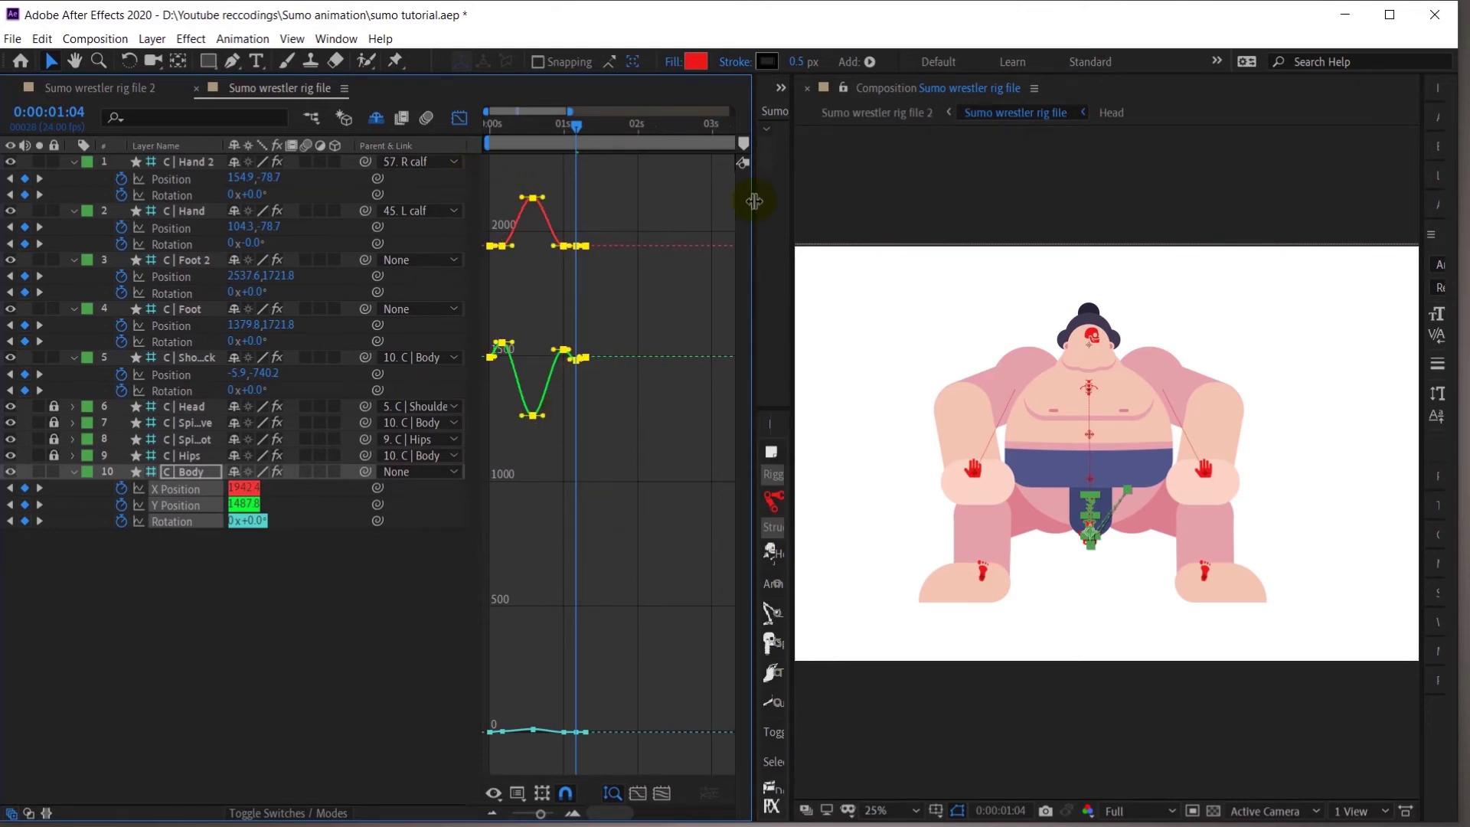
left_click_drag(754, 200, 627, 217)
left_click(460, 118)
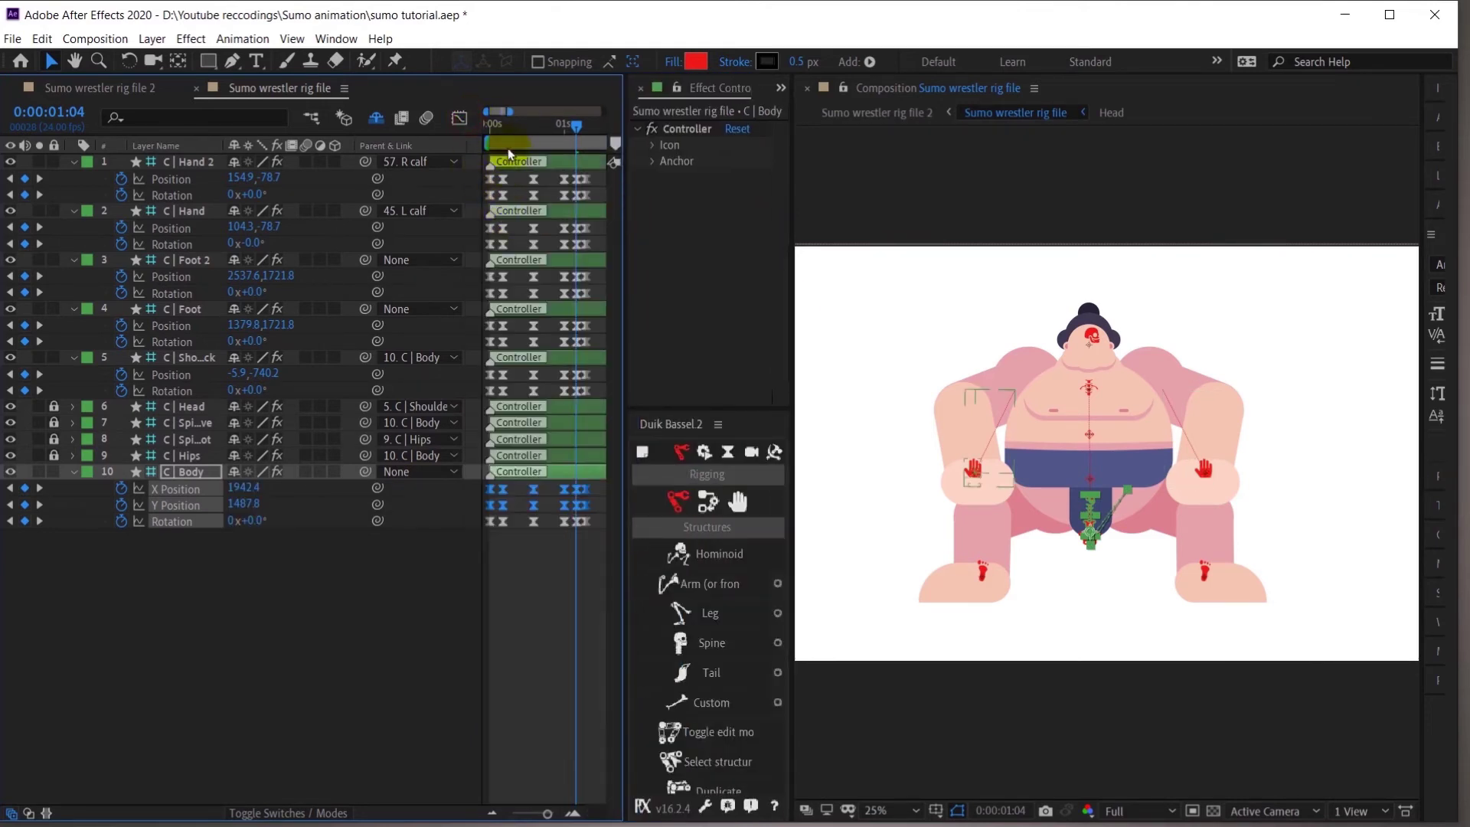
End the composition's work area at about 3 seconds
left_click(502, 135)
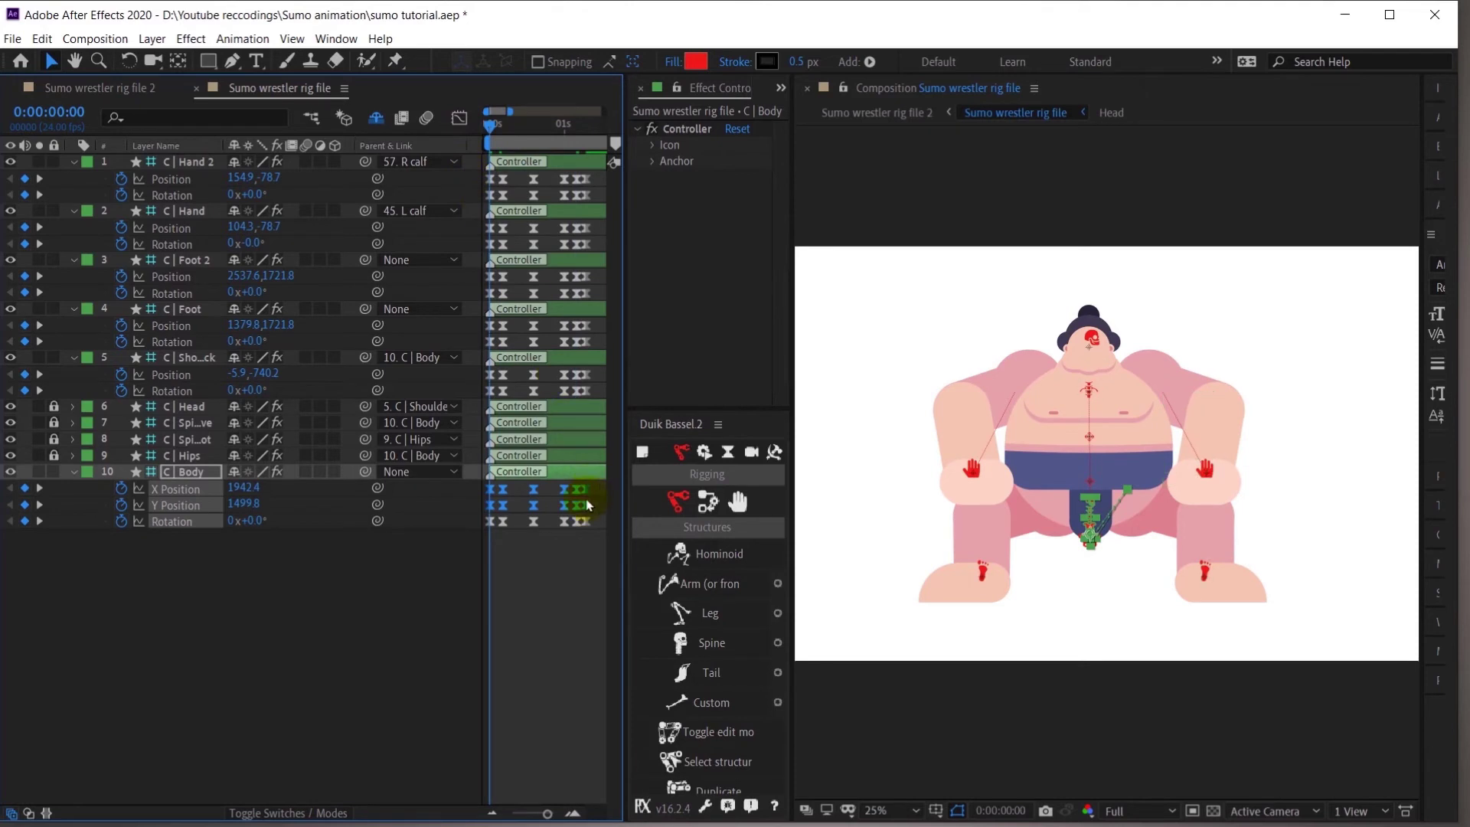
key("minus")
key("minus")
left_click(549, 134)
key("n")
Preview the leg-lift stomp animation from frame 0 to check its timing
left_click(494, 135)
key("space")
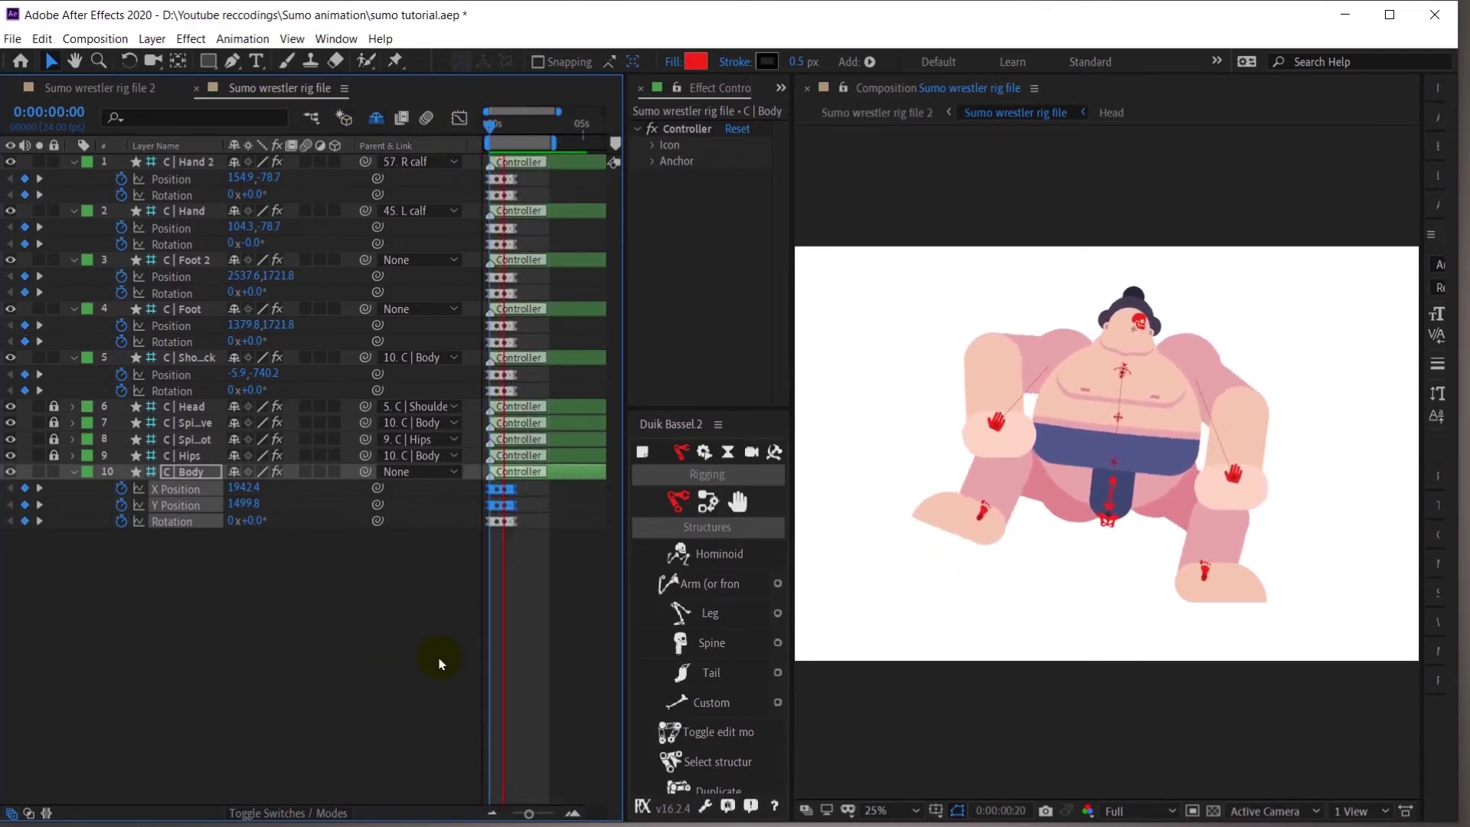
left_click(486, 129)
key("space")
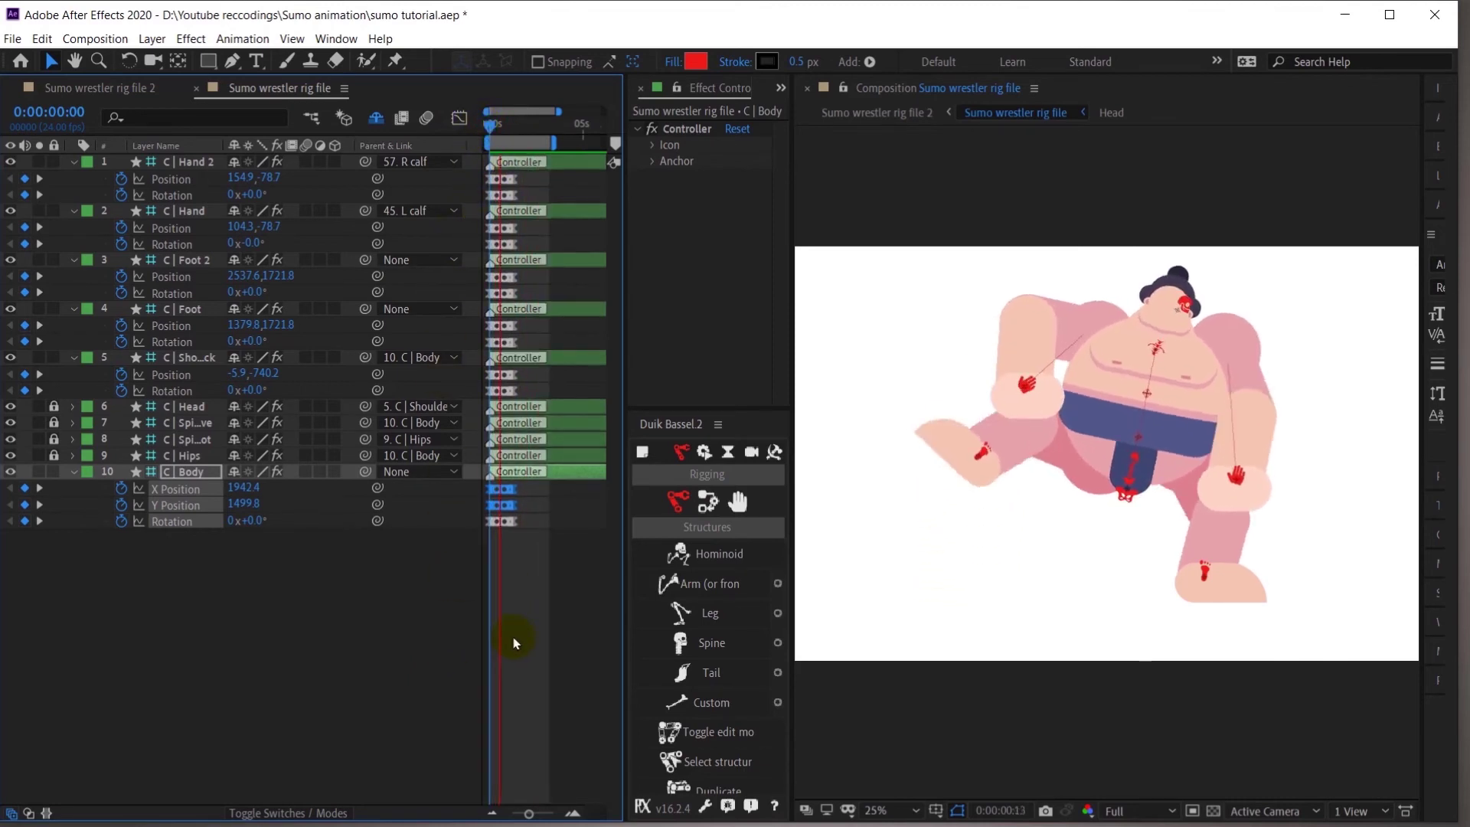
key("space")
left_click_drag(493, 128, 487, 131)
Shift all controllers' keyframes from the lifted-leg pose onward two frames earlier, starting at frame 12
key("equal")
key("equal")
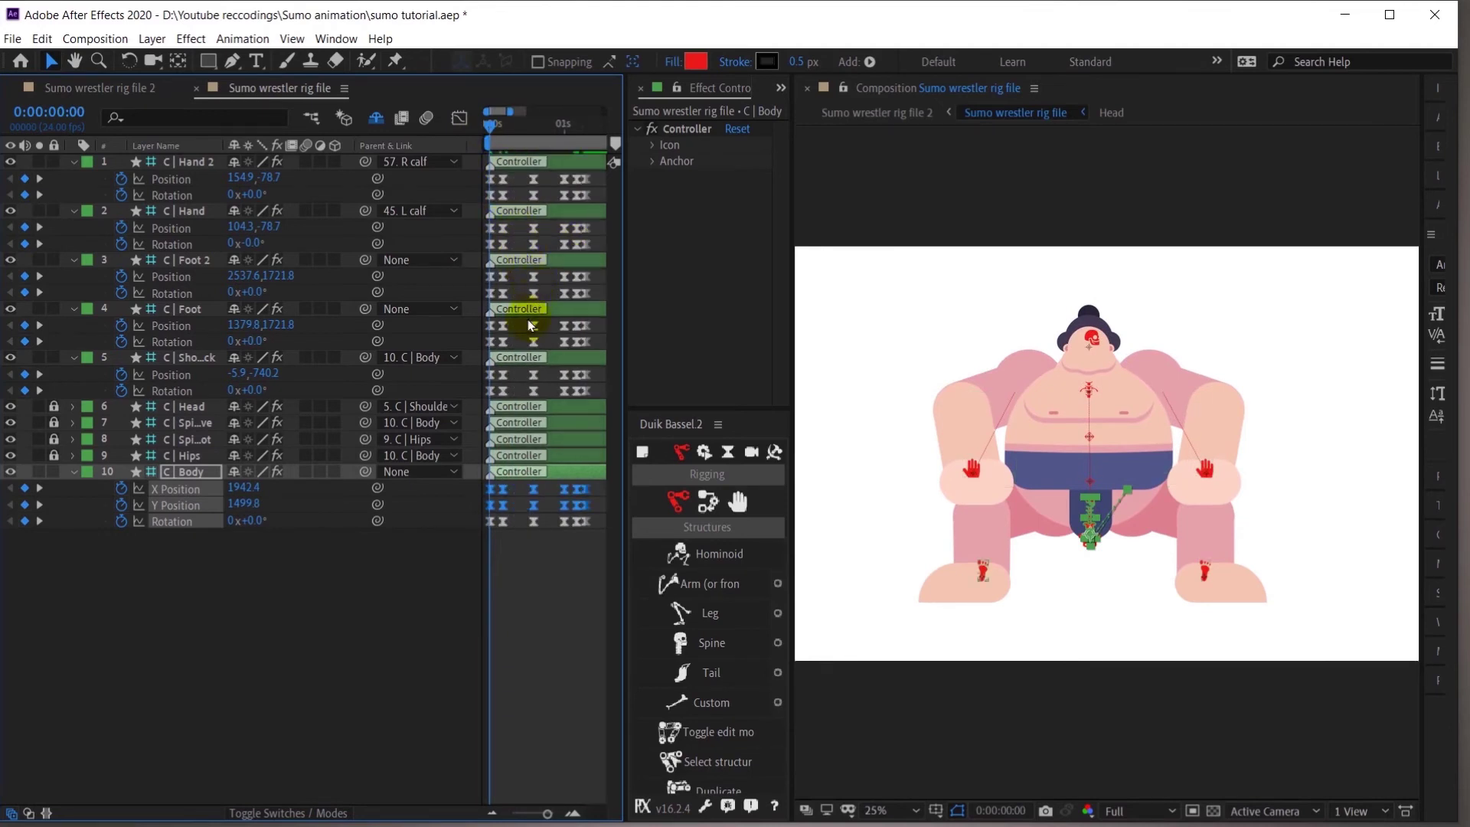
key("space")
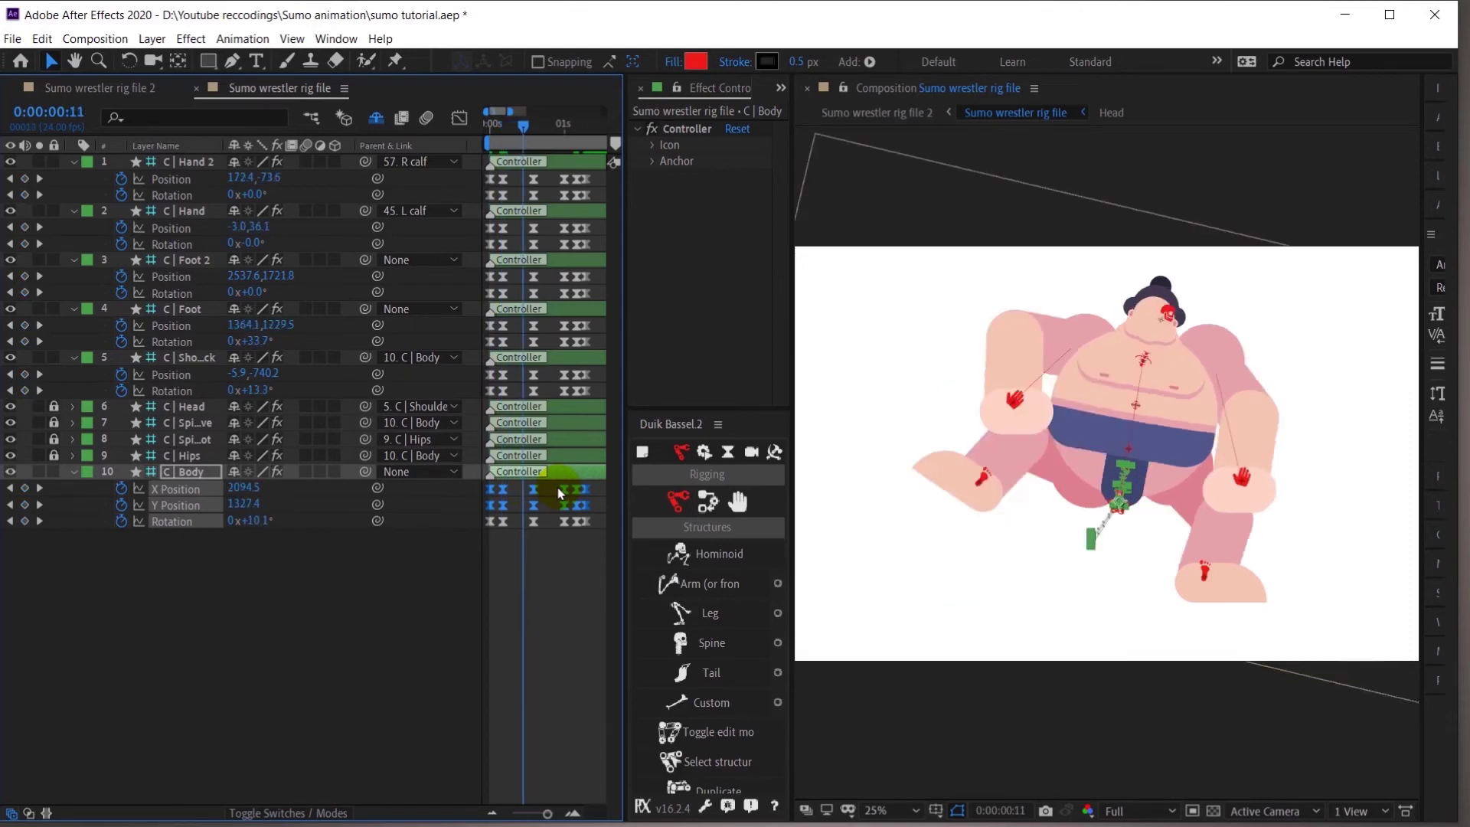
left_click_drag(628, 560, 733, 560)
left_click_drag(636, 177, 527, 535)
key("equal")
left_click(591, 601)
key("ctrl+z")
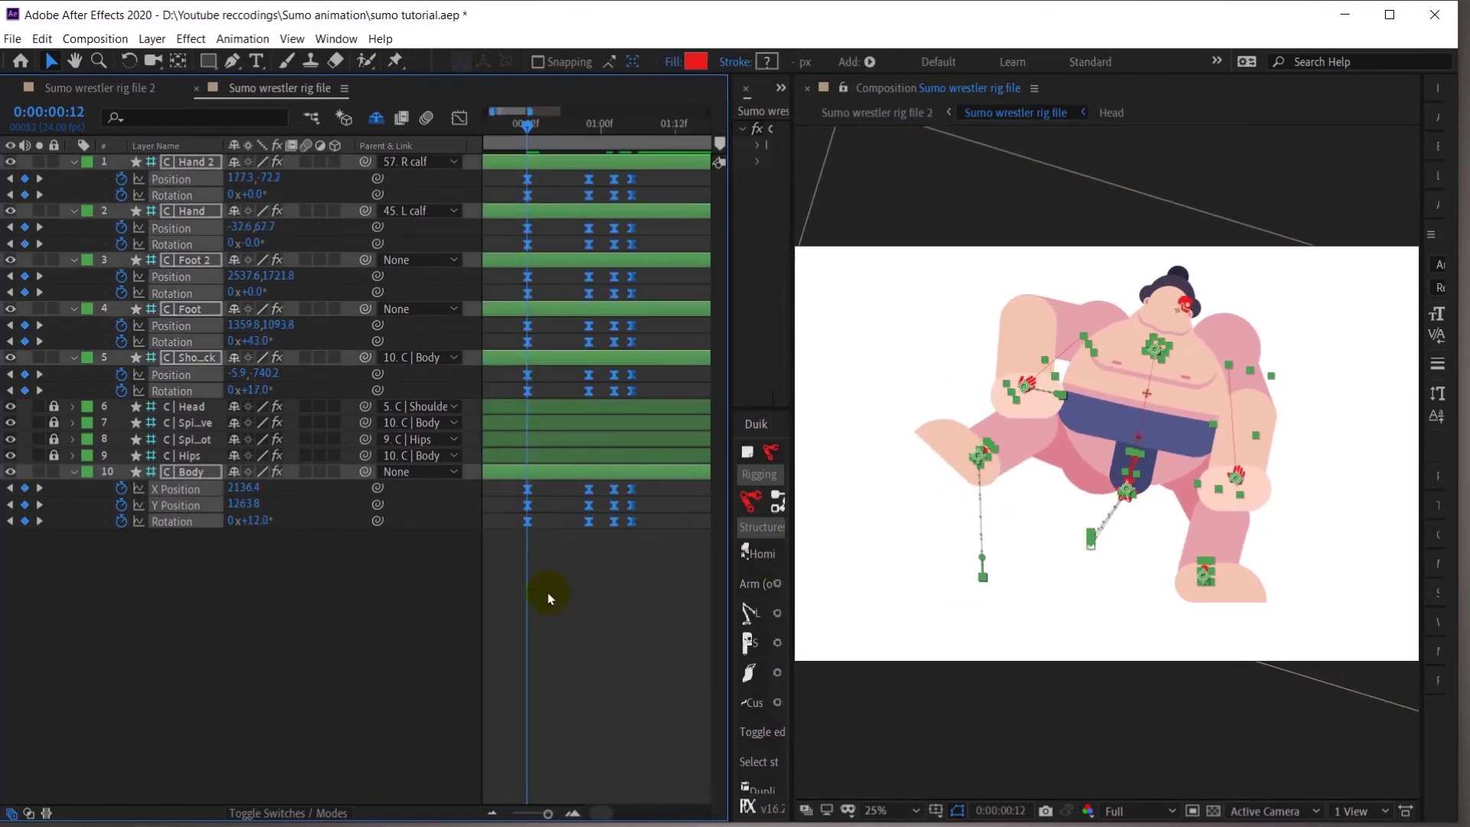
left_click(550, 594)
Shift all controllers' keyframes from the landing pose onward three frames earlier, starting at frame 19
key("space")
left_click_drag(664, 592, 571, 197)
key("equal")
left_click_drag(551, 173, 588, 530)
left_click(459, 117)
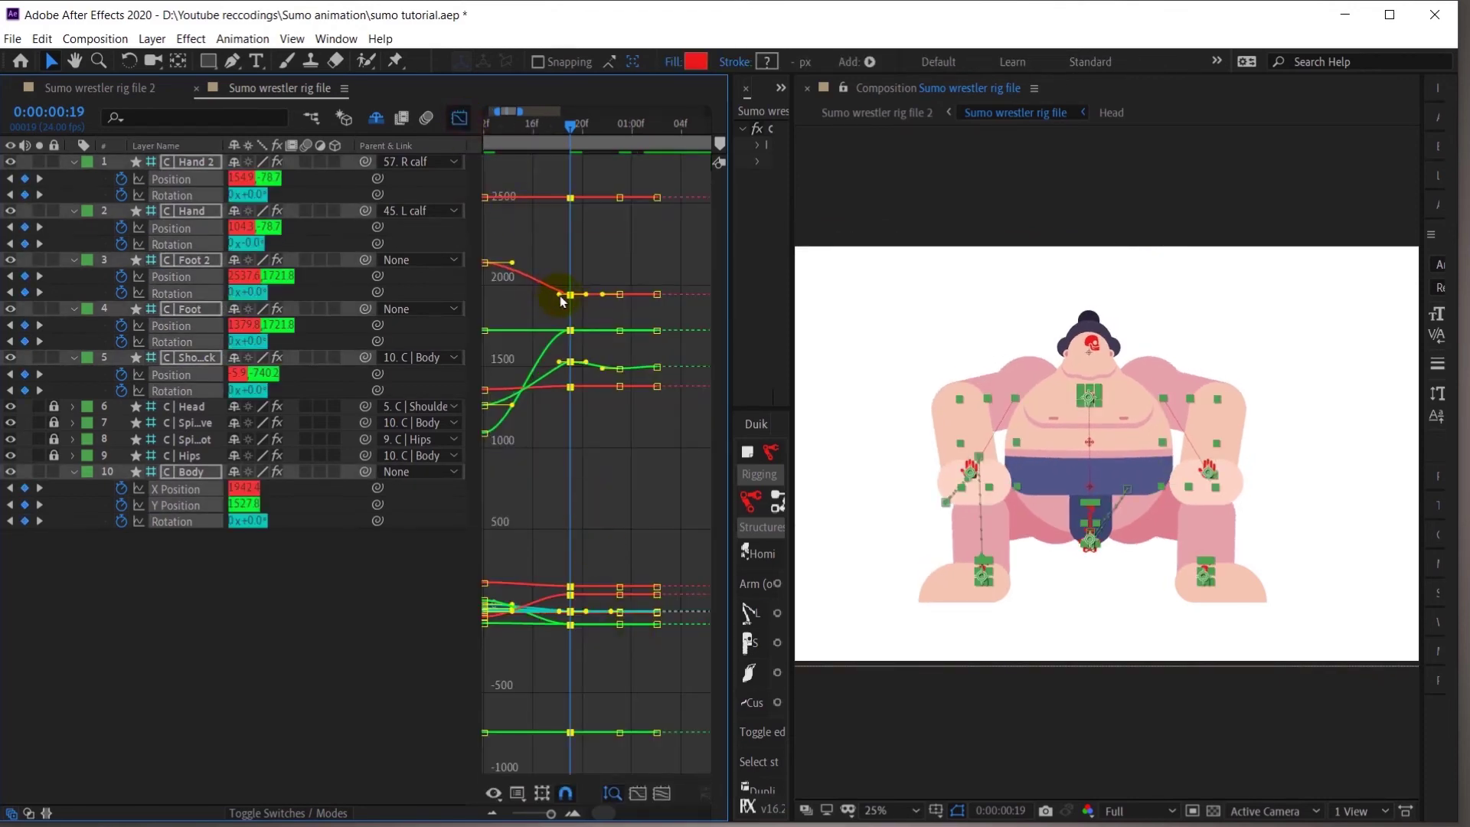
left_click(460, 117)
left_click(551, 600)
Preview the retimed stomp animation from frame 0
key("minus")
key("minus")
left_click_drag(555, 125, 429, 121)
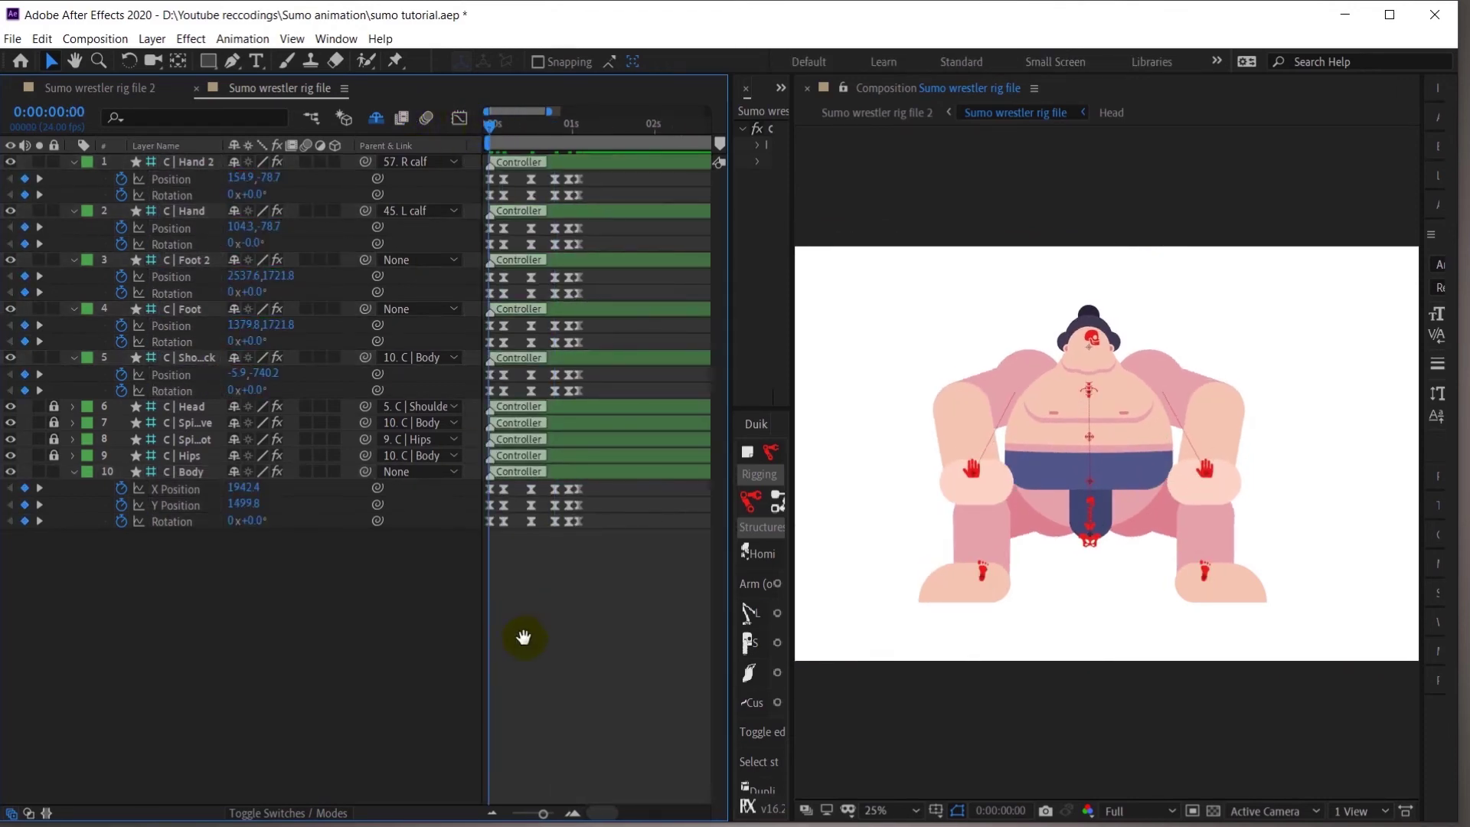
key("space")
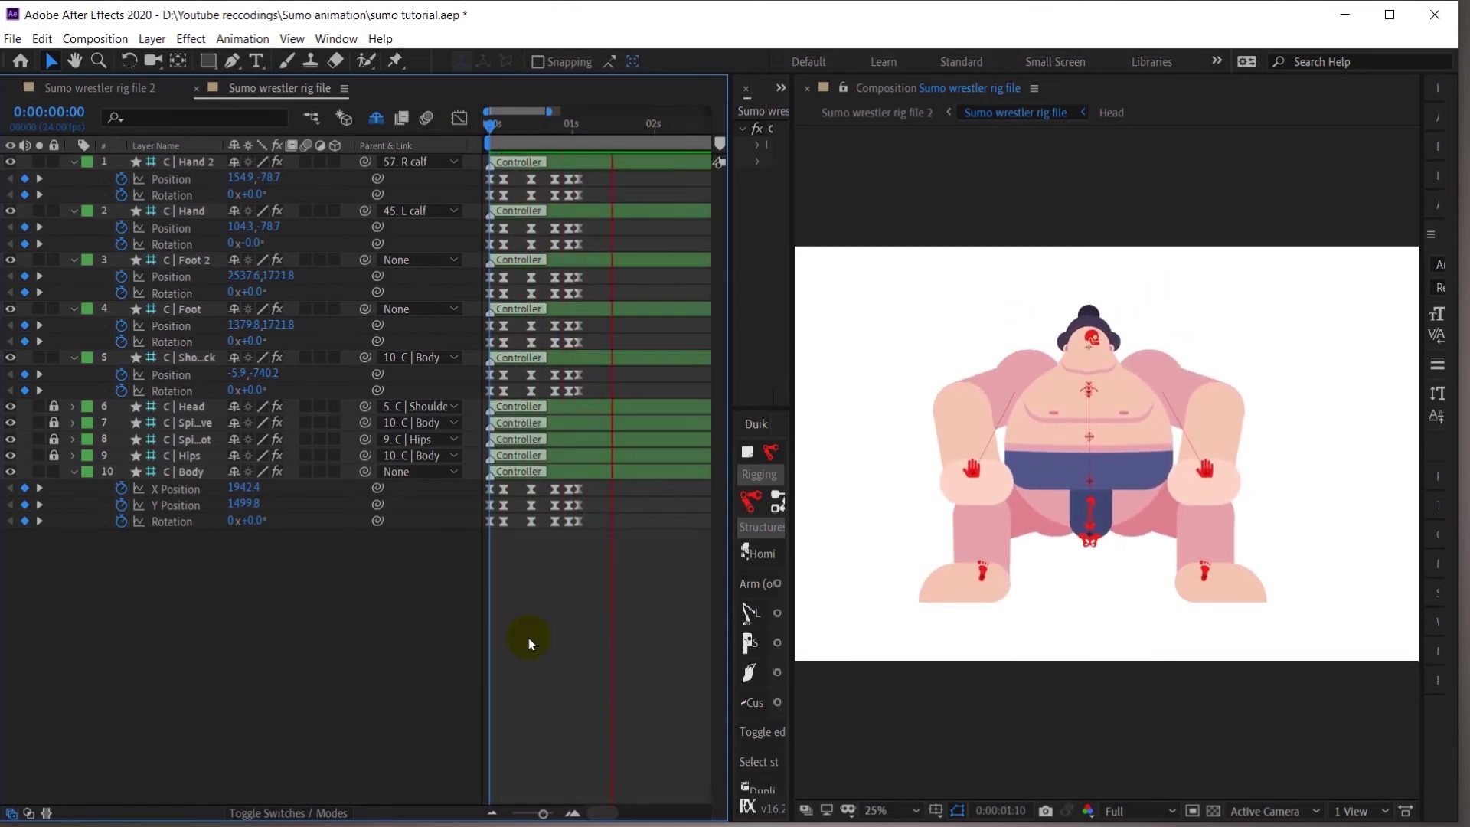
End the work area at 0:00:01:18 and preview the animation from the start
left_click(632, 134)
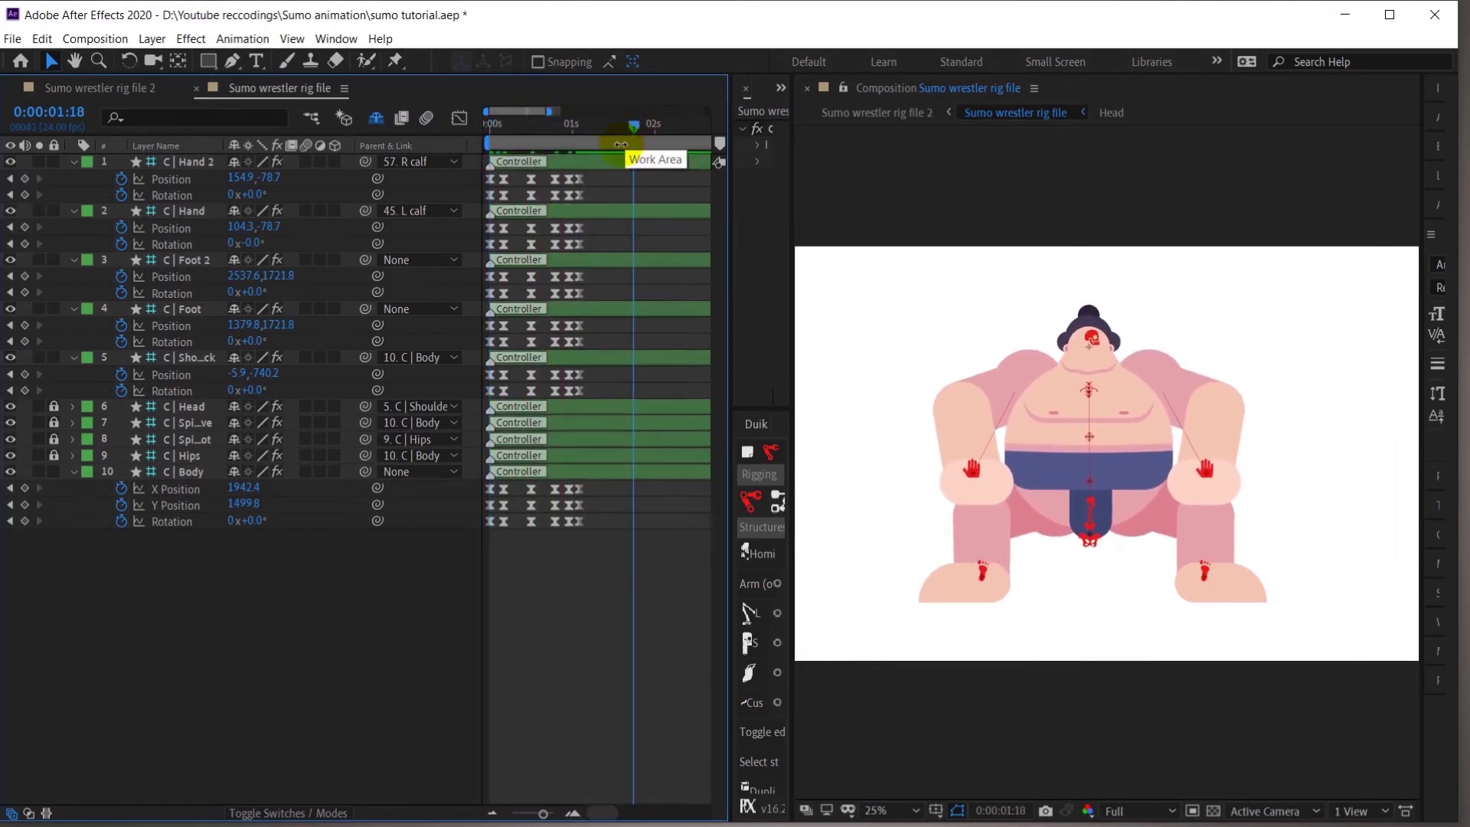
key("Home")
key("space")
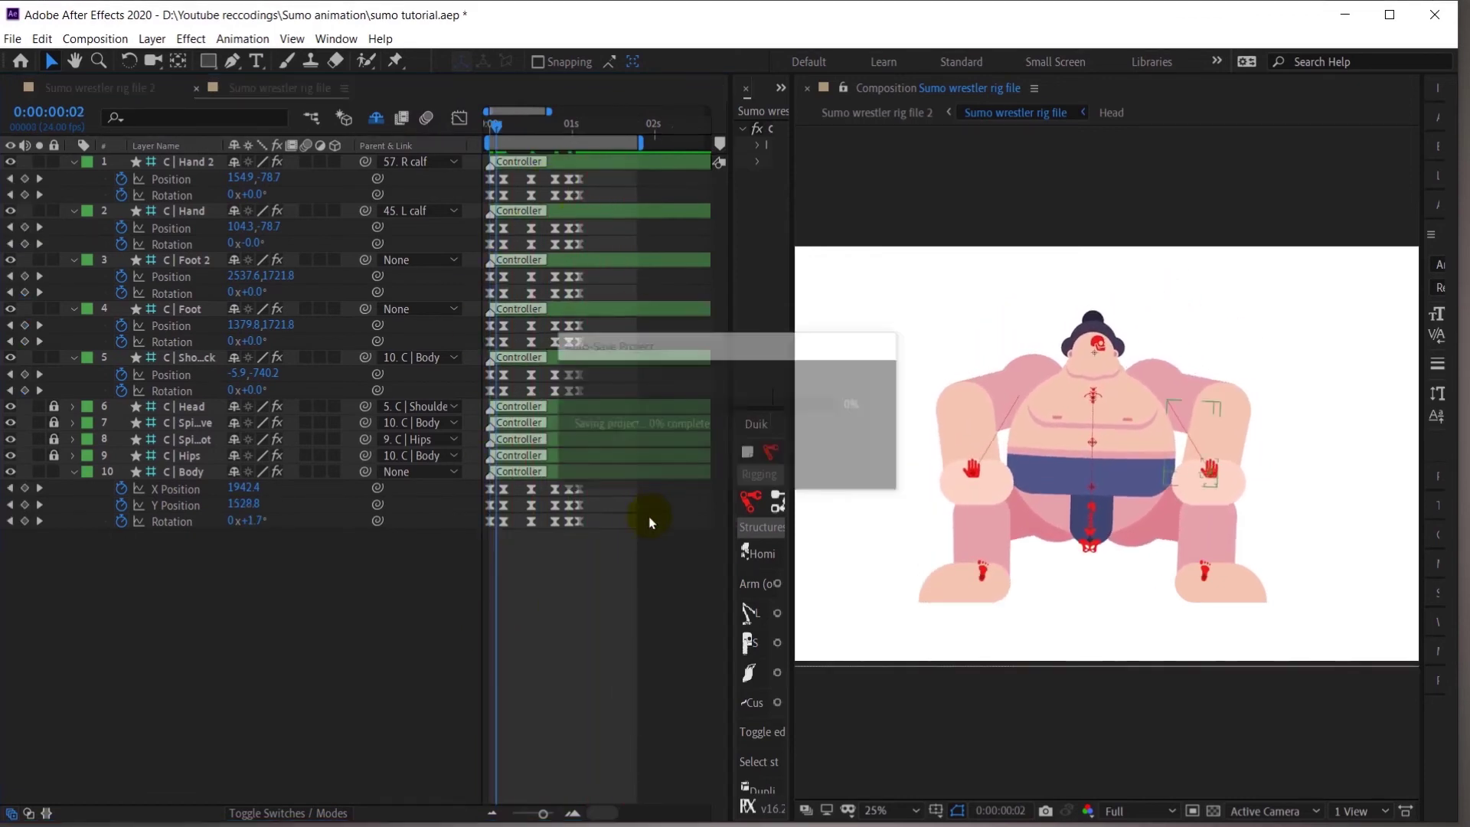
Set the Body controller's rotation to -4° at 0:00:00:19
left_click(553, 127)
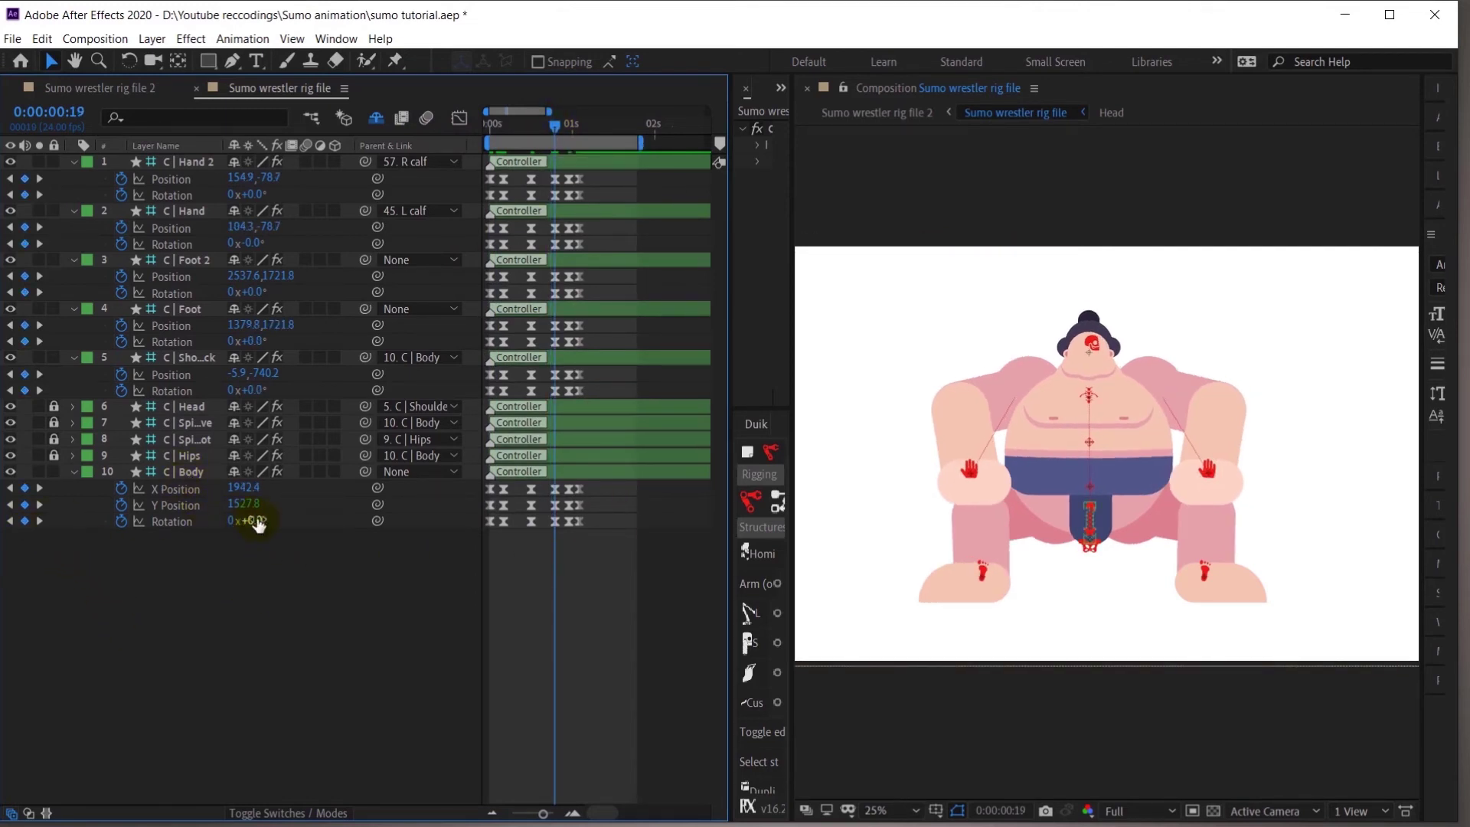
left_click_drag(258, 525, 251, 527)
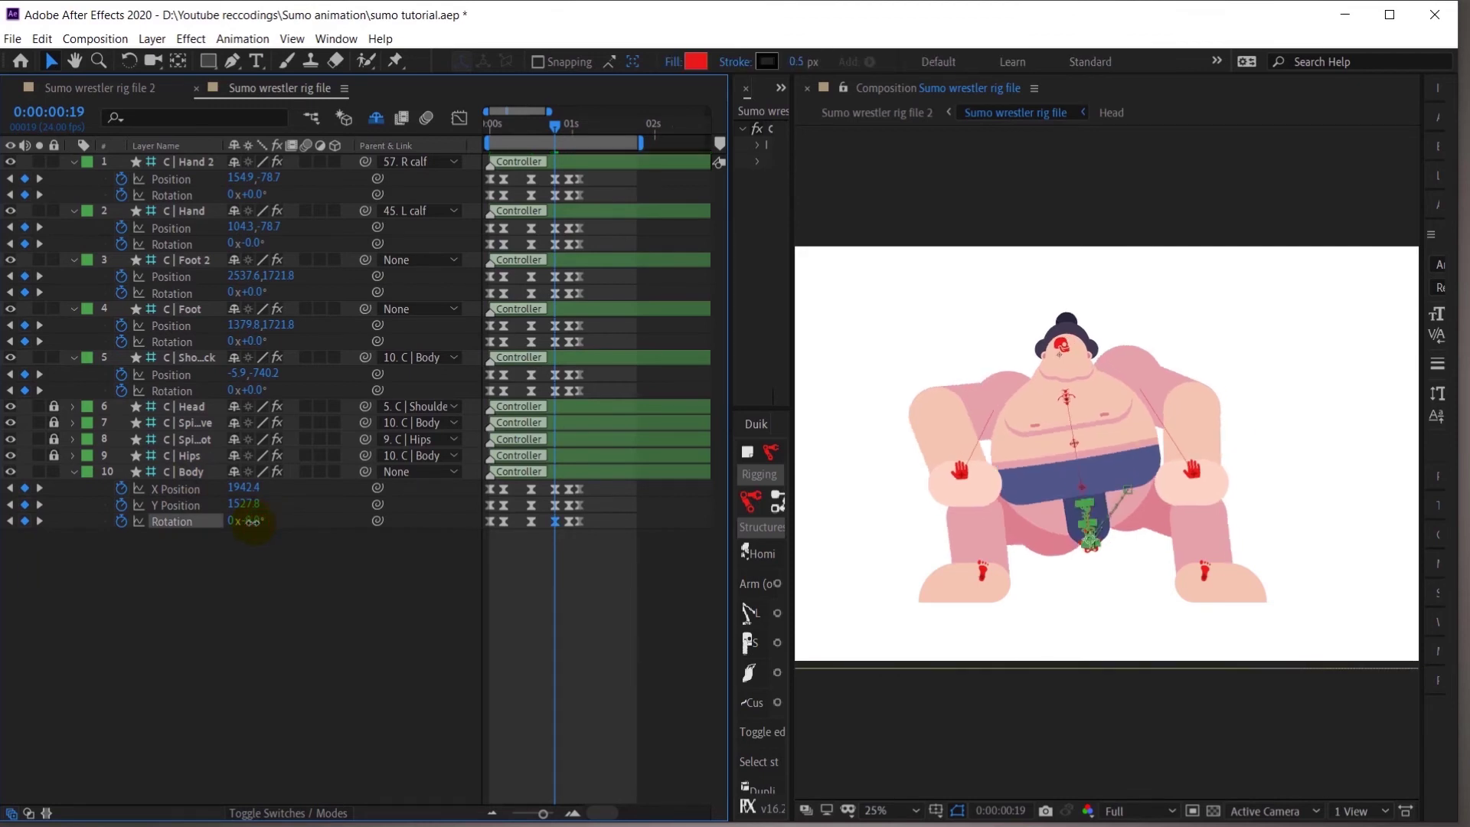
left_click(288, 658)
key("ctrl+z")
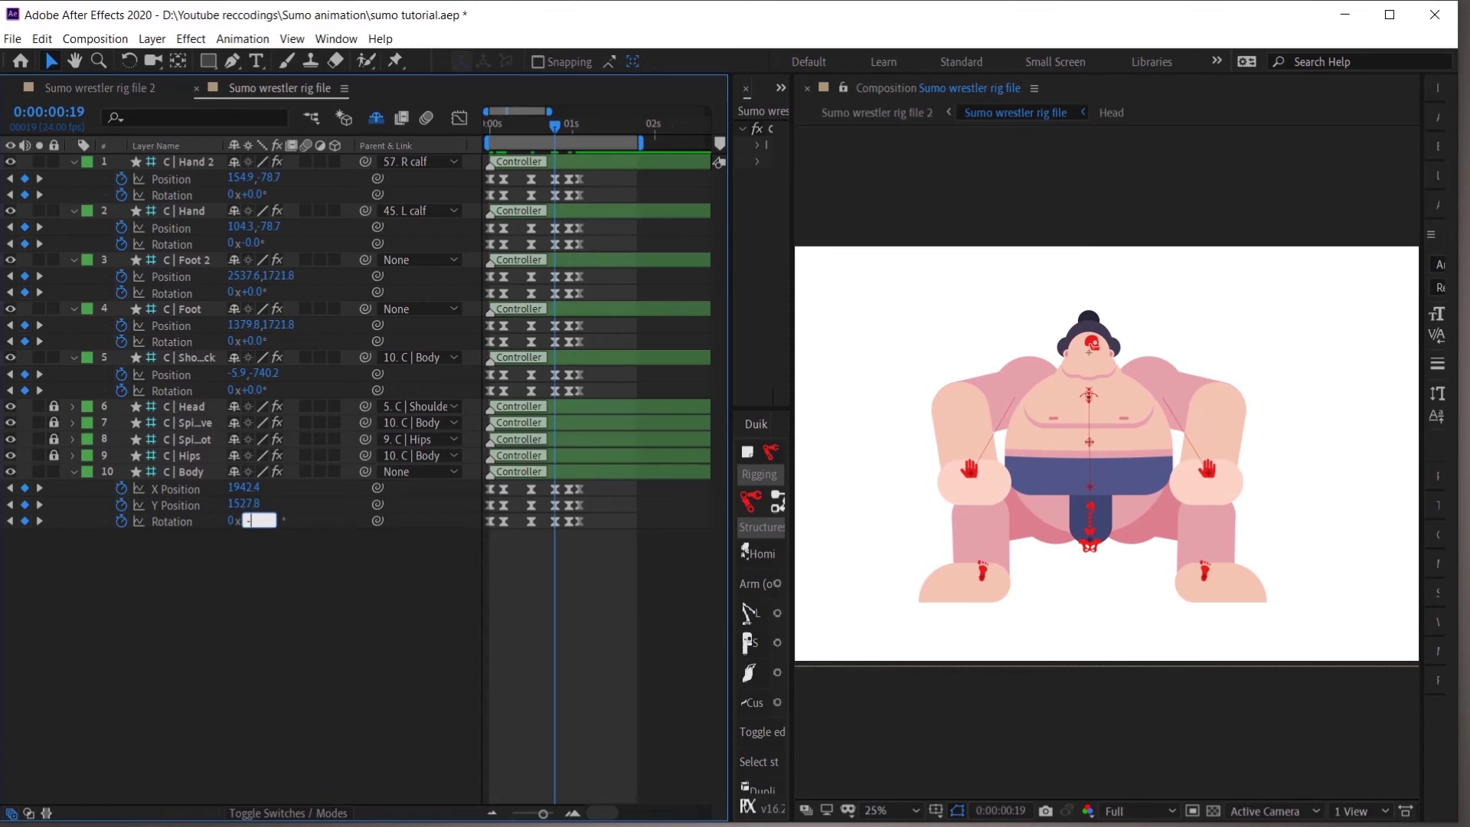
type("-6")
key("Return")
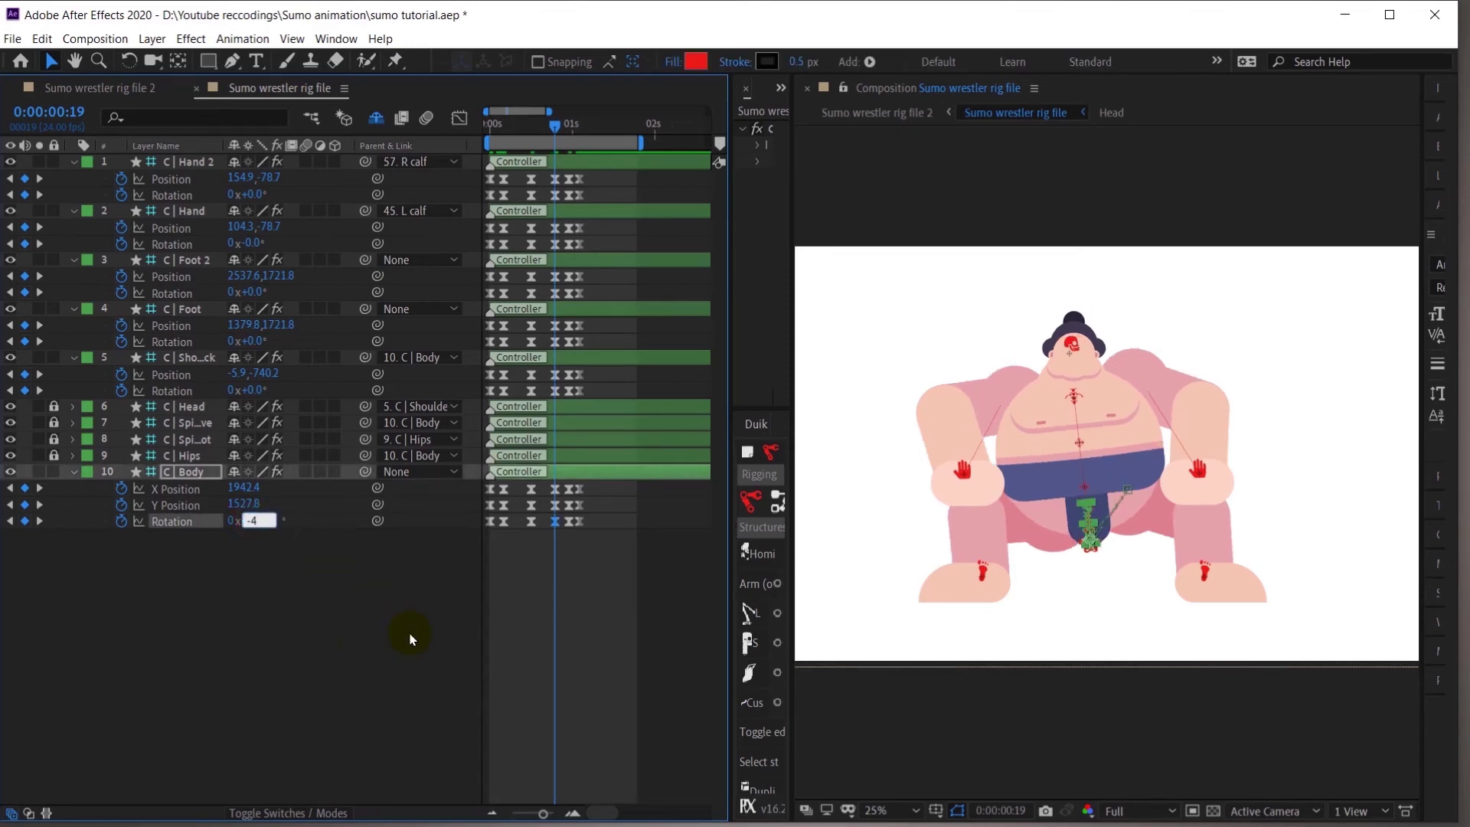
left_click(428, 639)
Add a Body rotation keyframe three frames past 0:00:01:02 and set the Body rotation to -1° at 0:00:01:02
key("k")
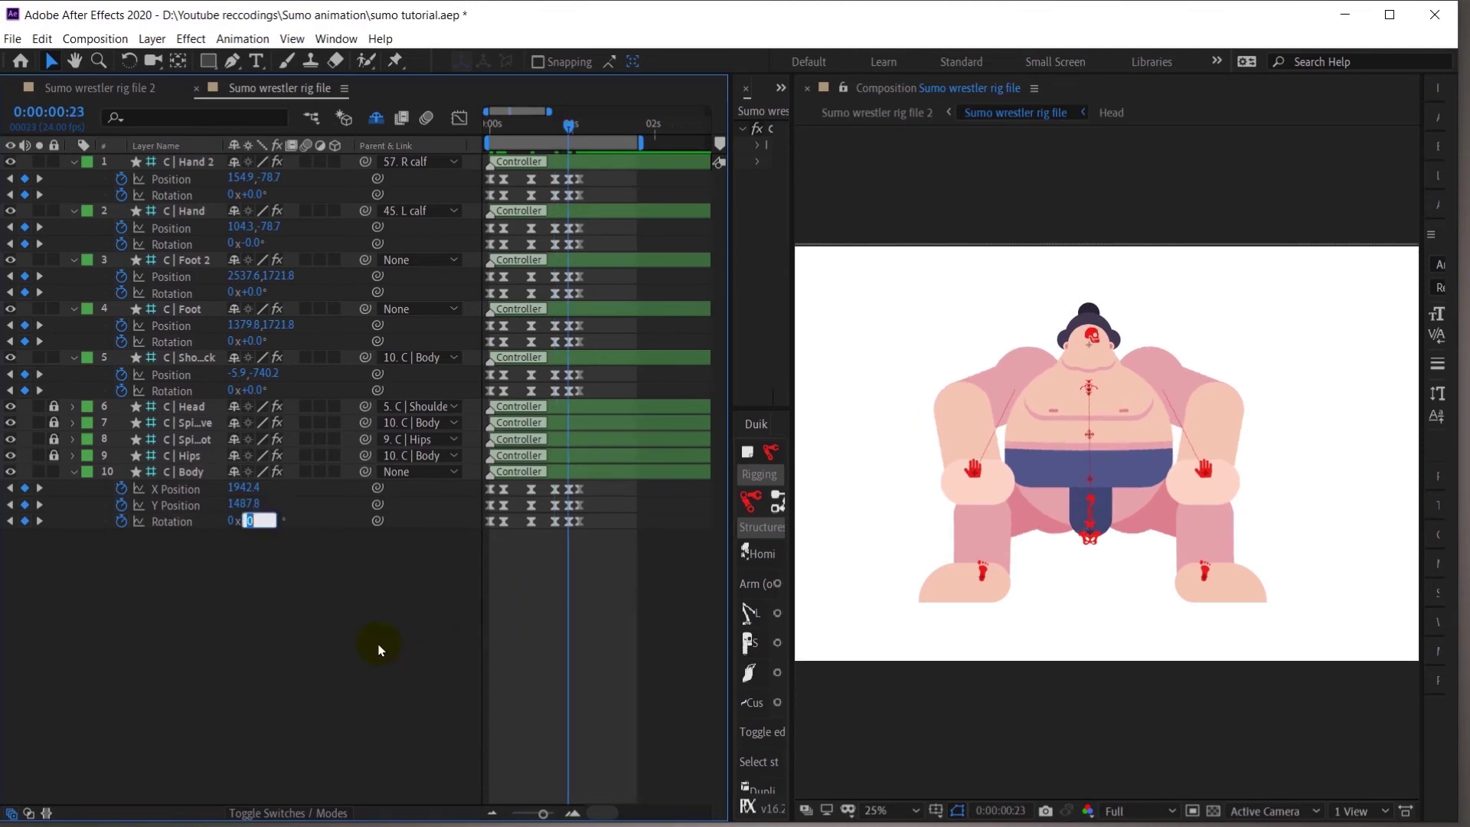
key("Return")
key("Page_Down")
key("Page_Down")
key("Page_Down")
left_click(24, 522)
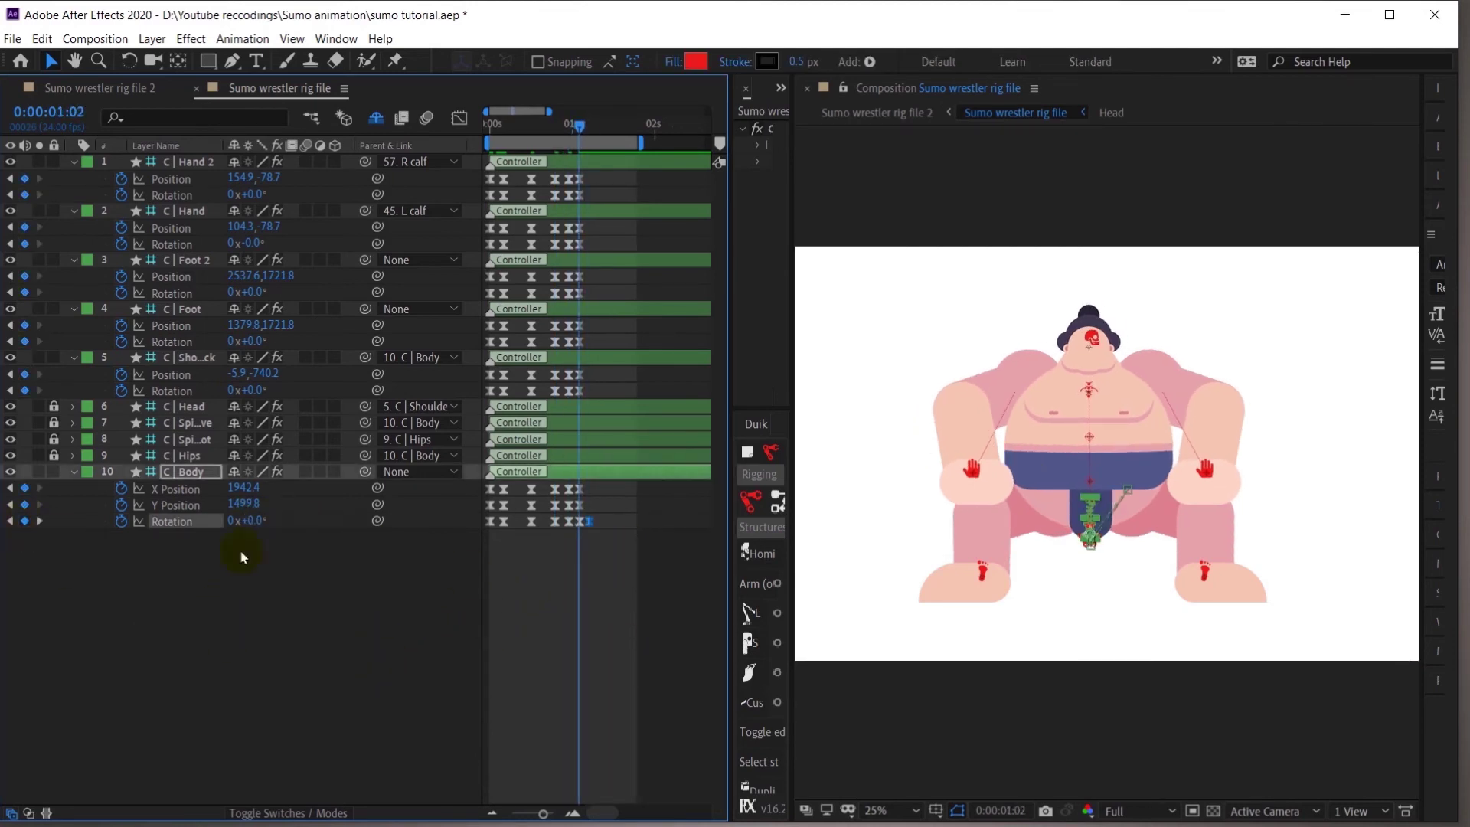
left_click(366, 655)
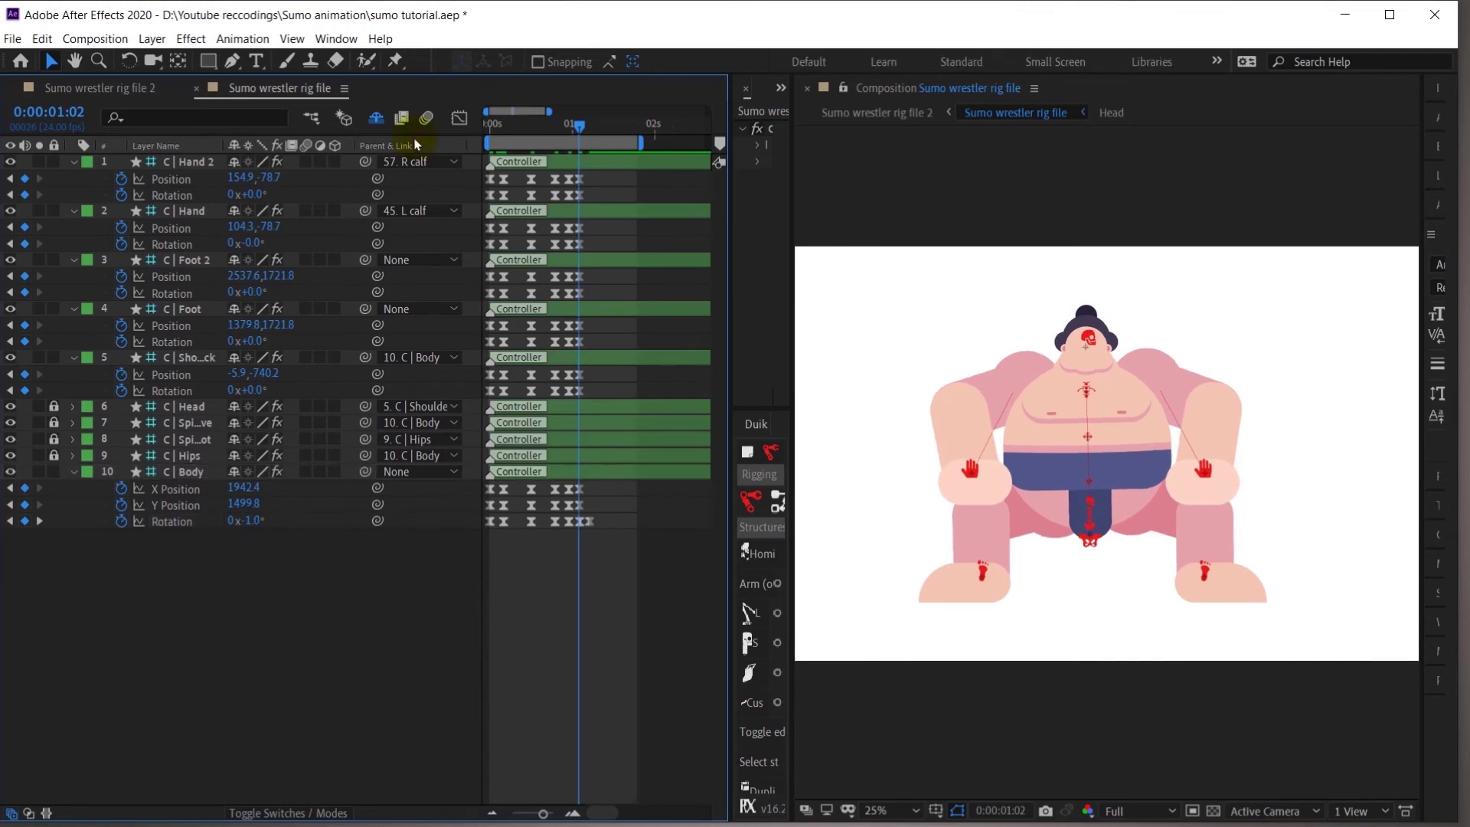
Preview the stomp with the adjusted Body rotation from frame 0
left_click(488, 127)
key("space")
left_click(486, 127)
Shift all the Body controller's rotation keyframes two frames later, starting at frame 2
left_click(612, 528)
left_click_drag(613, 529, 465, 529)
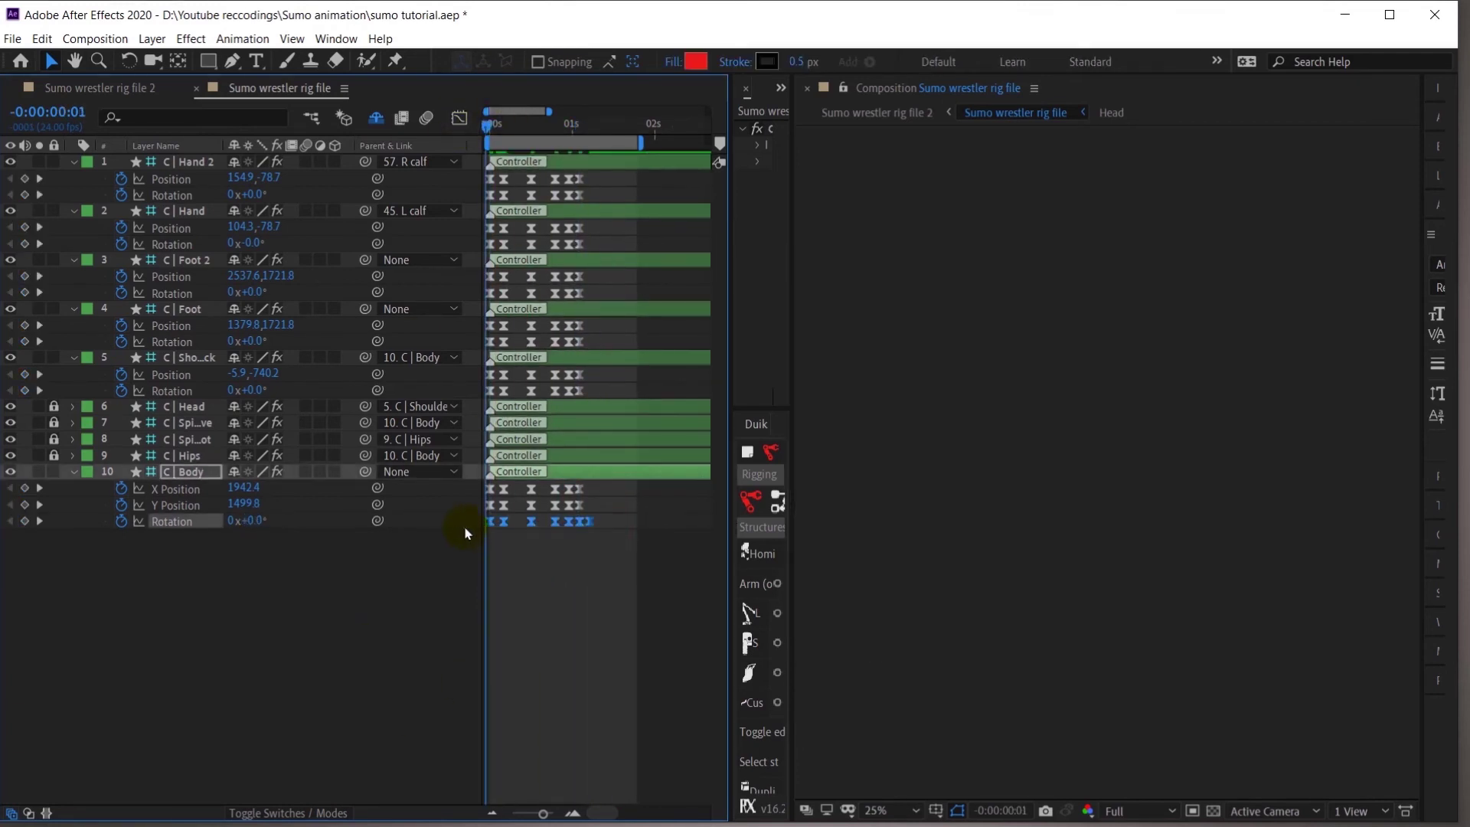
left_click(490, 132)
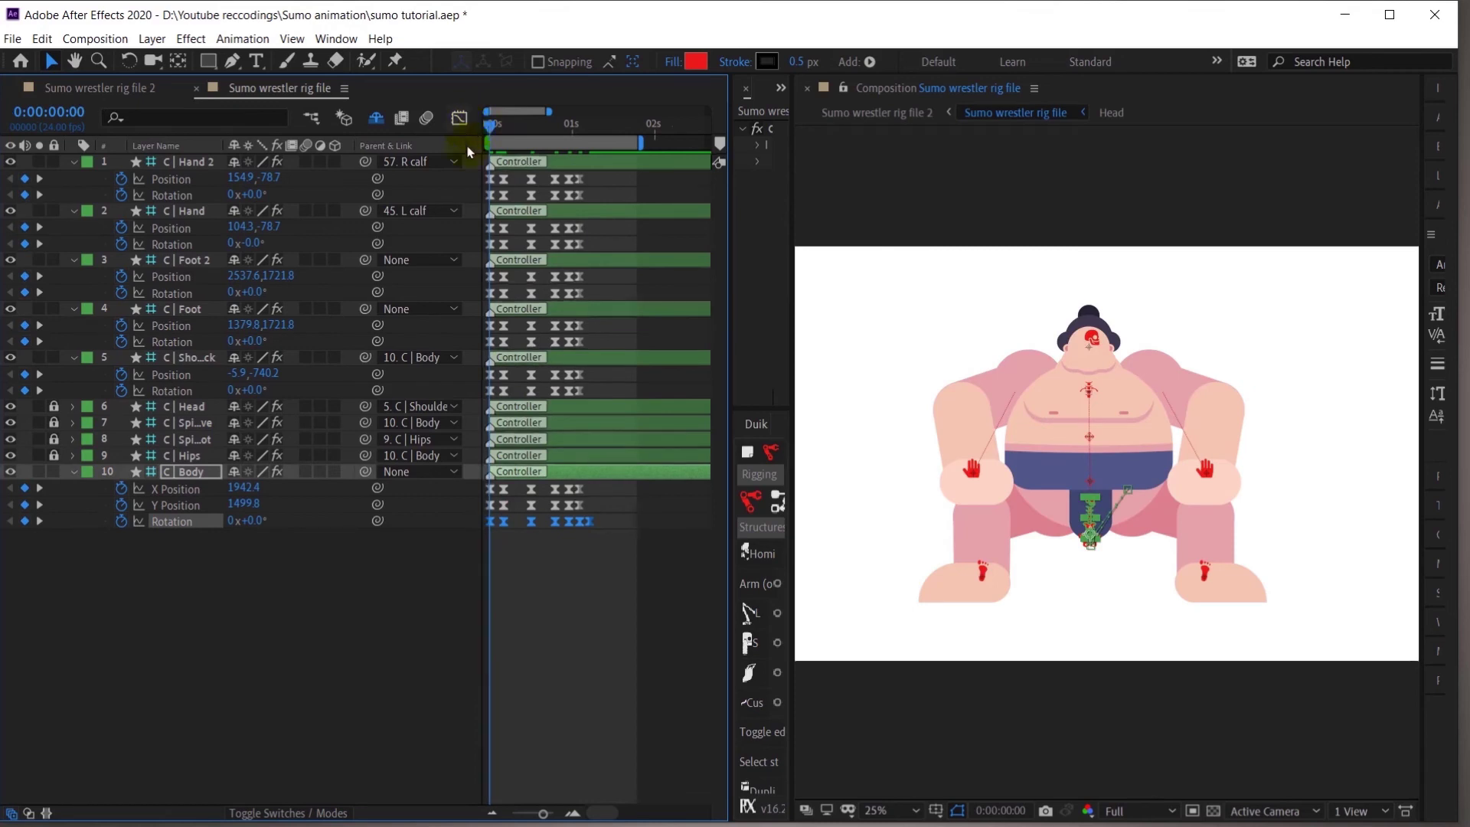
key("equal")
key("equal")
key("Page_Down")
key("Page_Down")
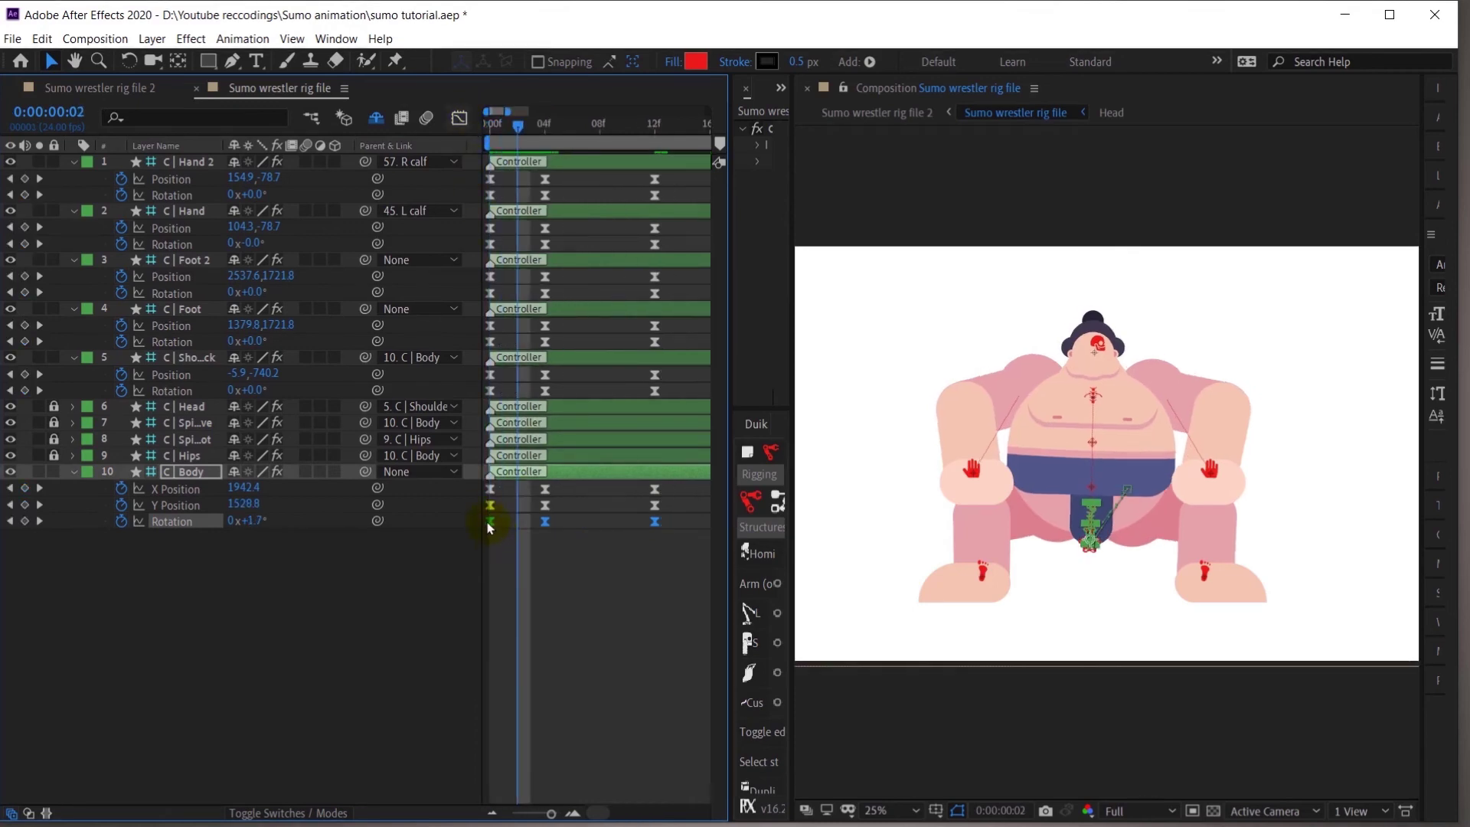
left_click_drag(519, 530, 517, 529)
key("minus")
key("minus")
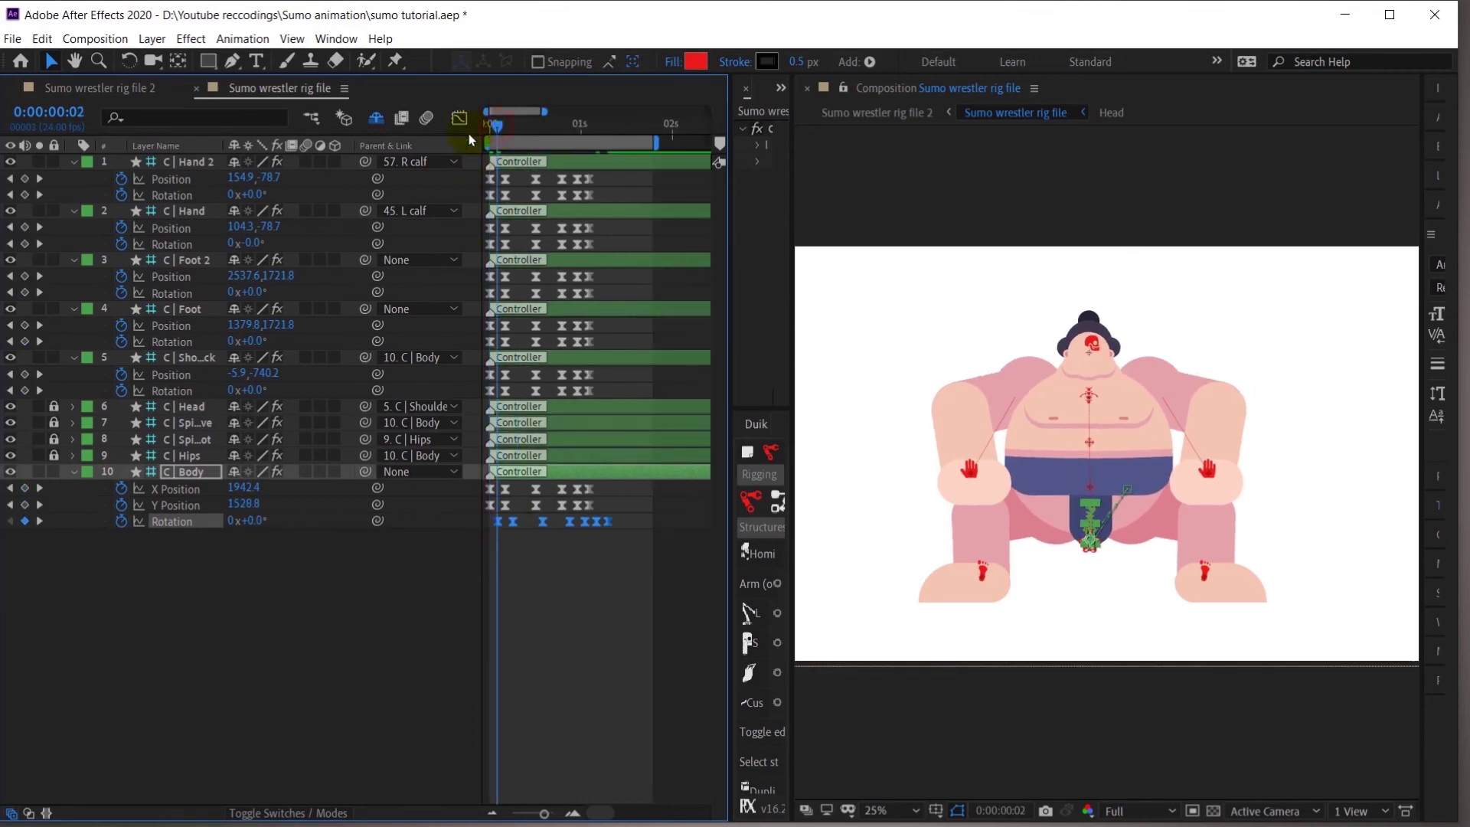
Preview the animation with the delayed Body rotation from the start and return to frame 0
left_click(487, 132)
key("space")
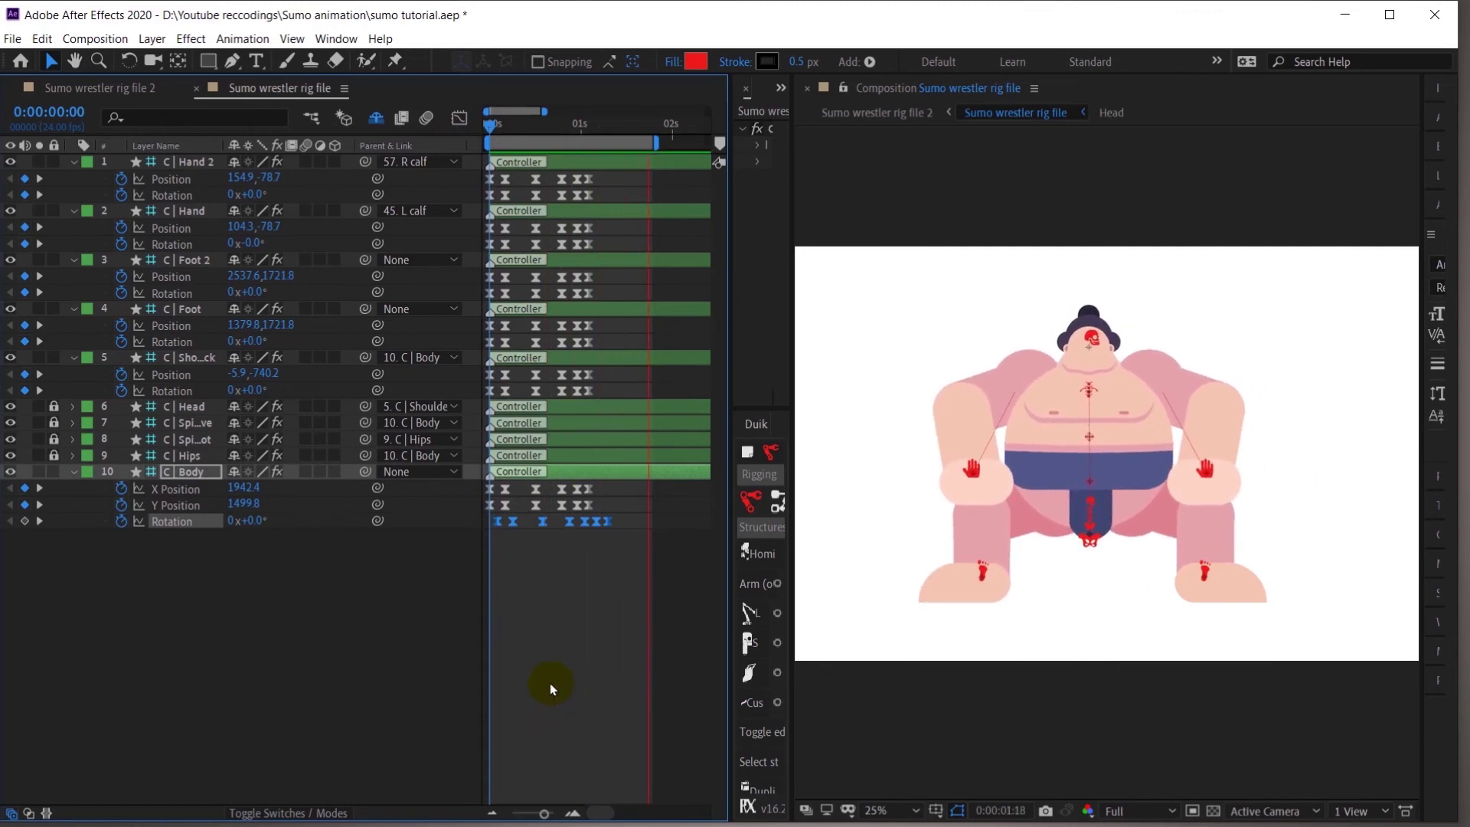
key("space")
key("v")
key("Home")
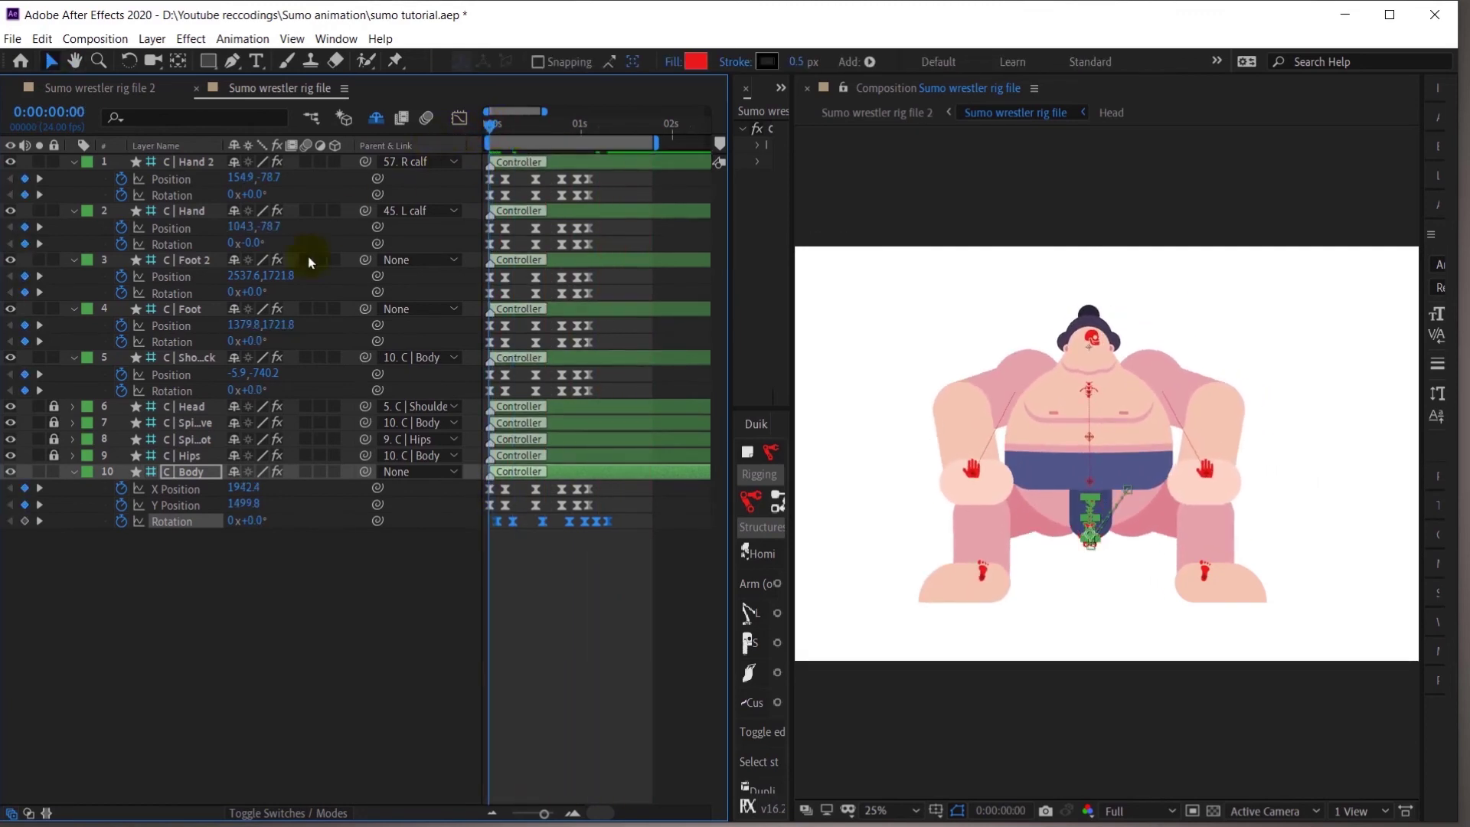
Shift all the Body controller's X Position, Y Position and Rotation keyframes one frame later and preview the animation
left_click(576, 260)
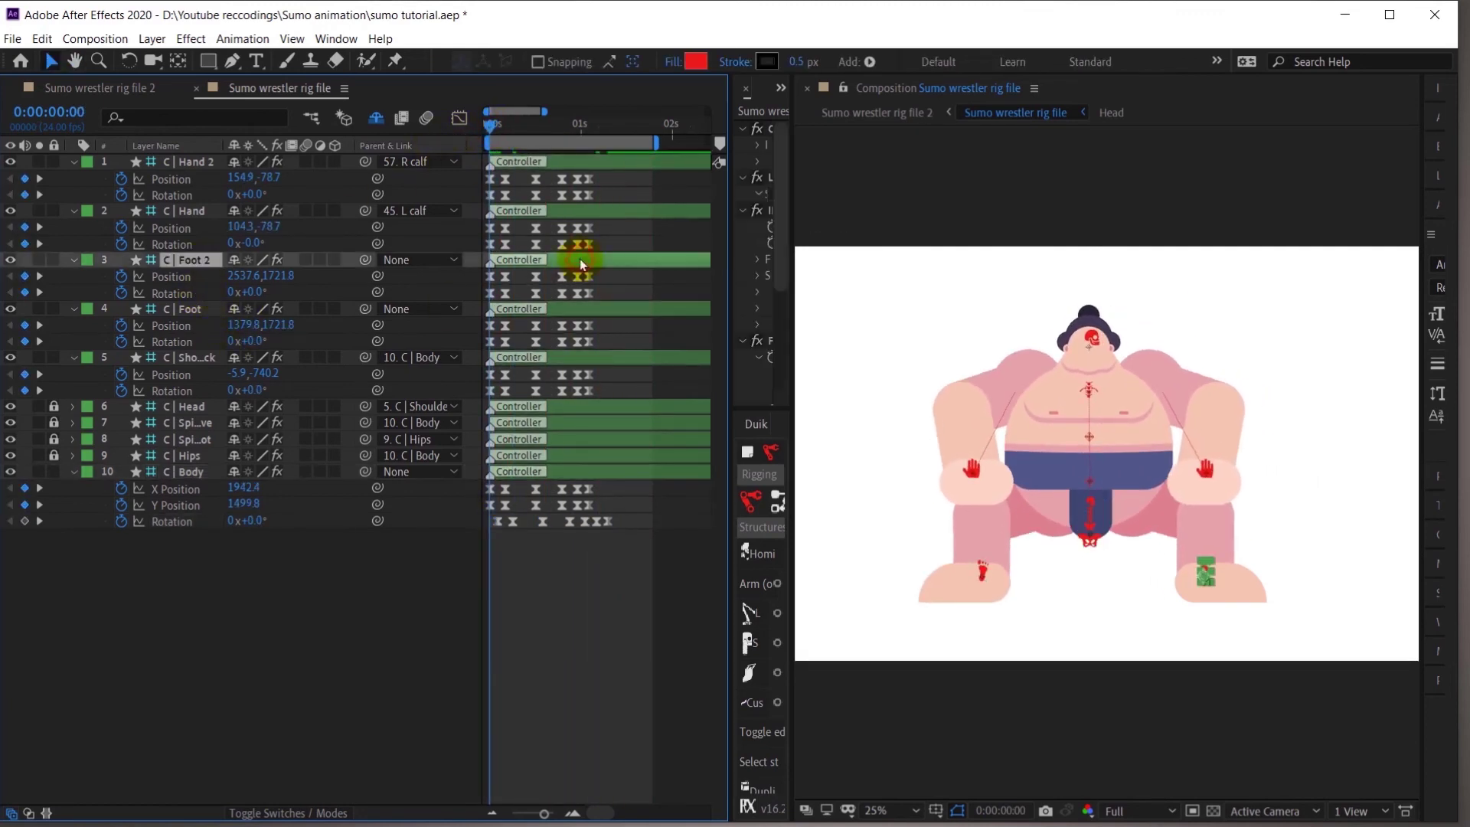
left_click(1100, 535)
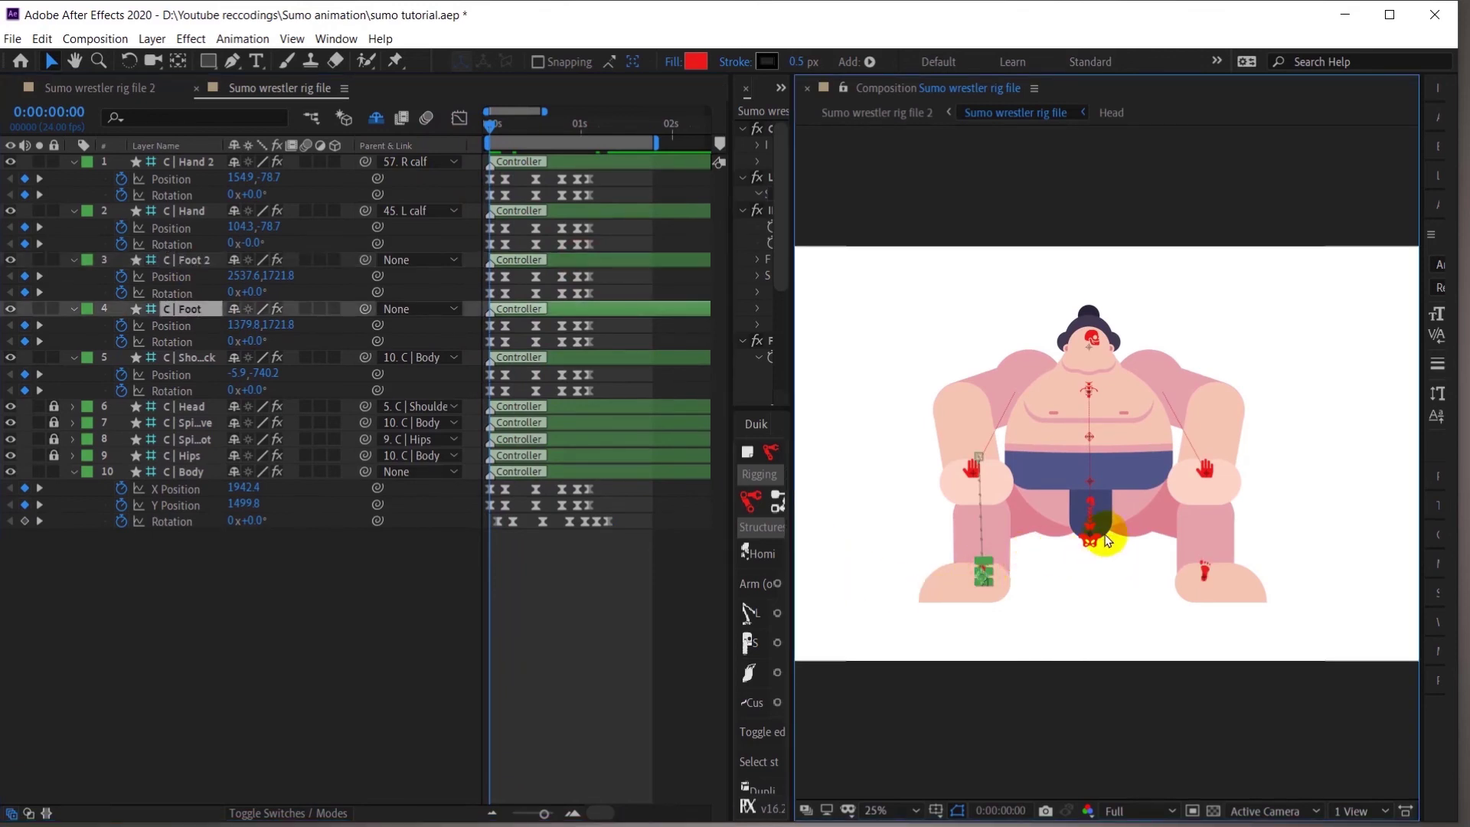
left_click_drag(673, 567, 500, 497)
key("equal")
key("equal")
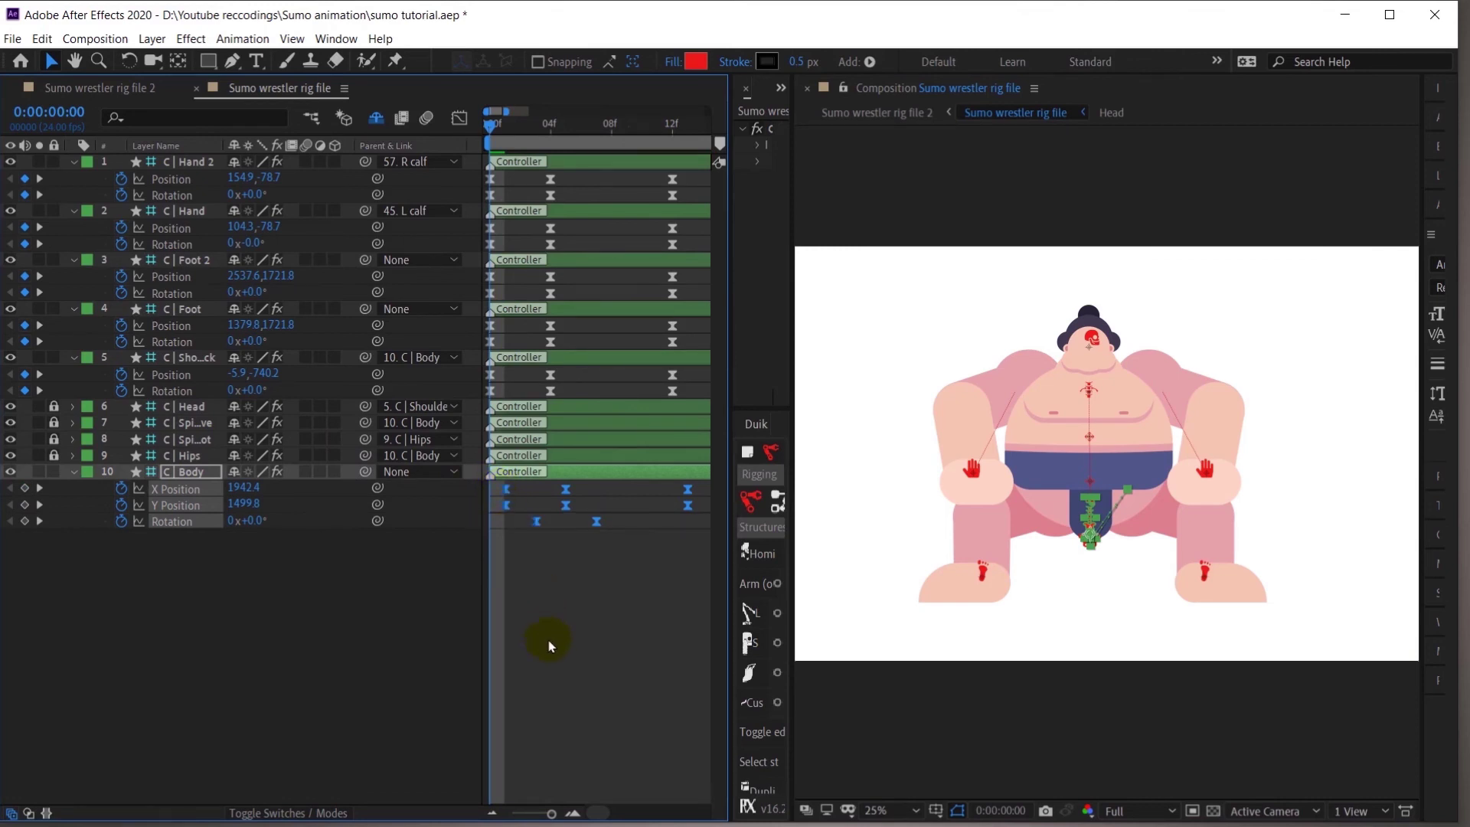
scroll(548, 640, "down", 4)
key("space")
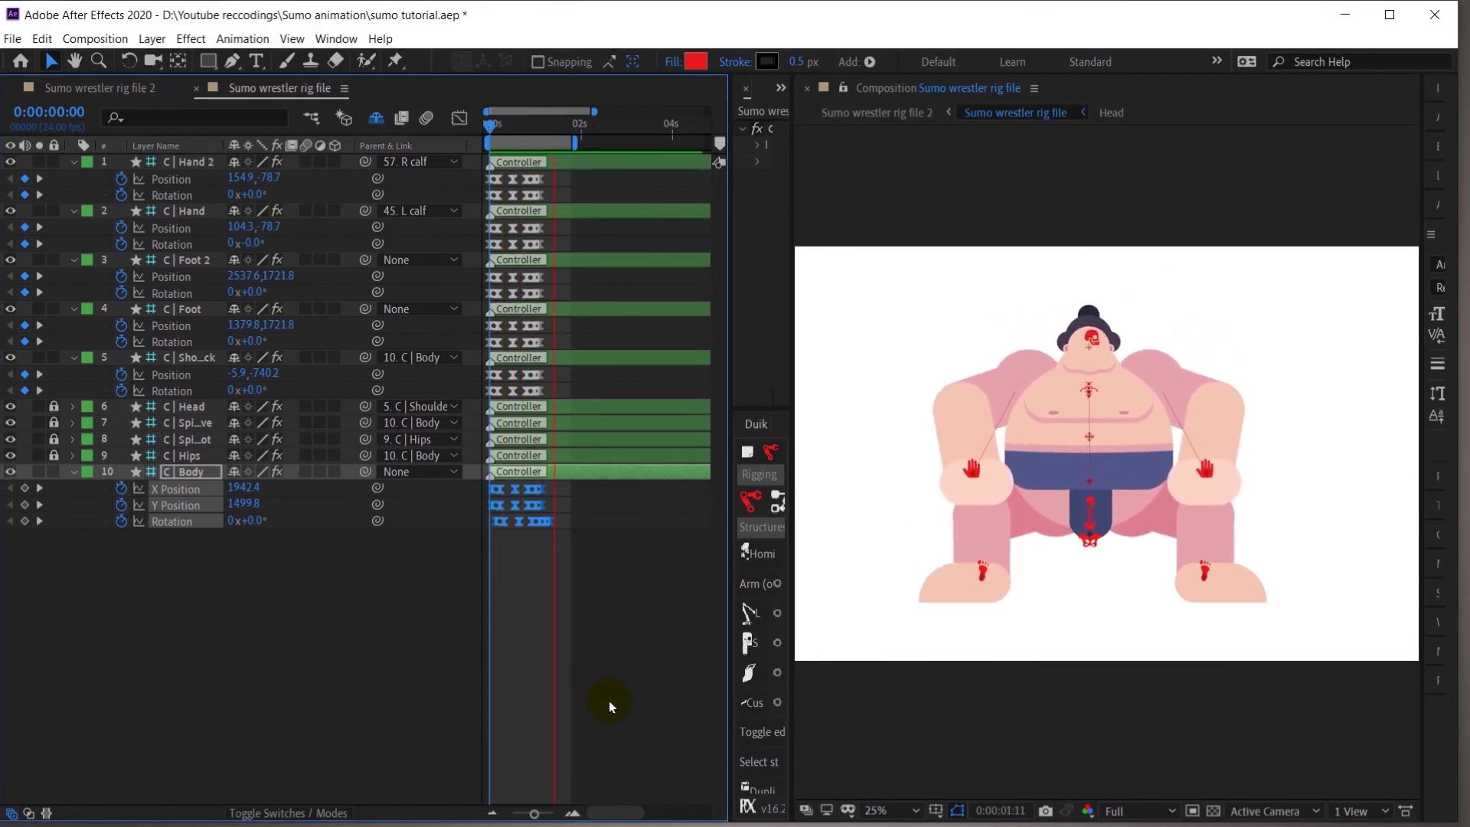